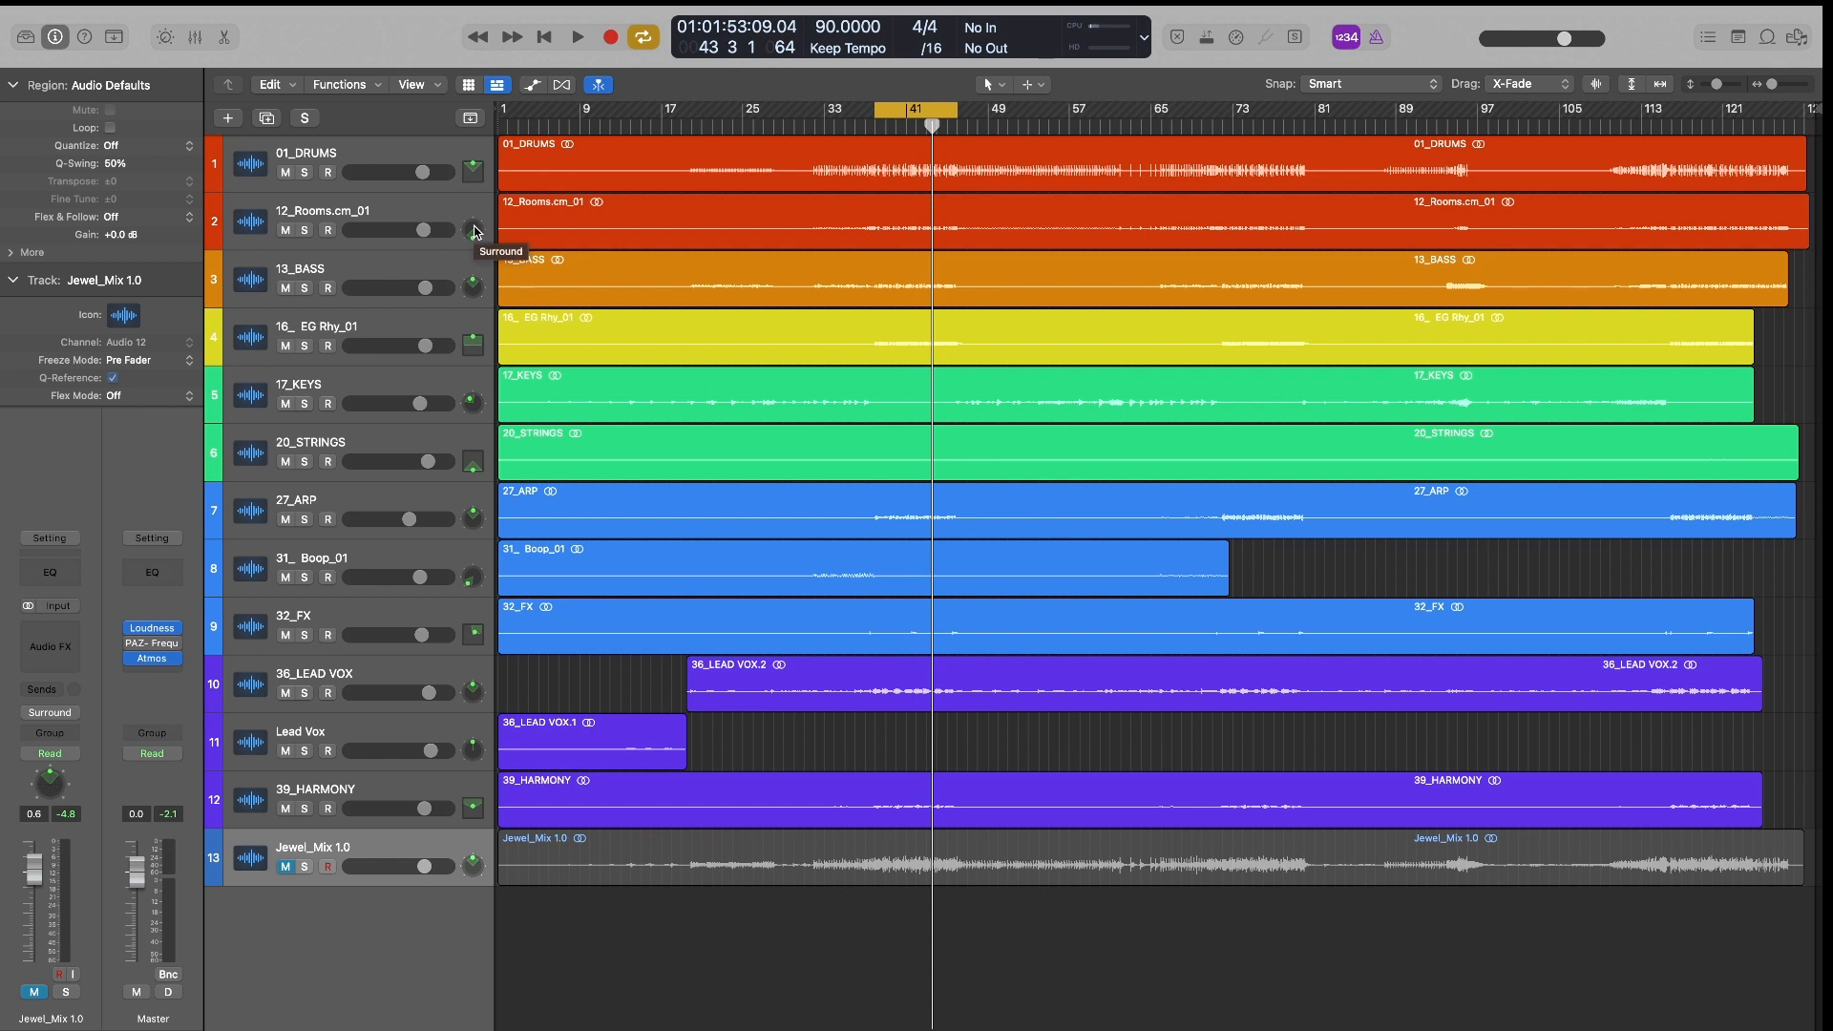
Step: Open the Surround Panner of the 36_LEAD VOX track and move its window clear of the track controls
{"action": "left_click", "coordinate": [424, 666]}
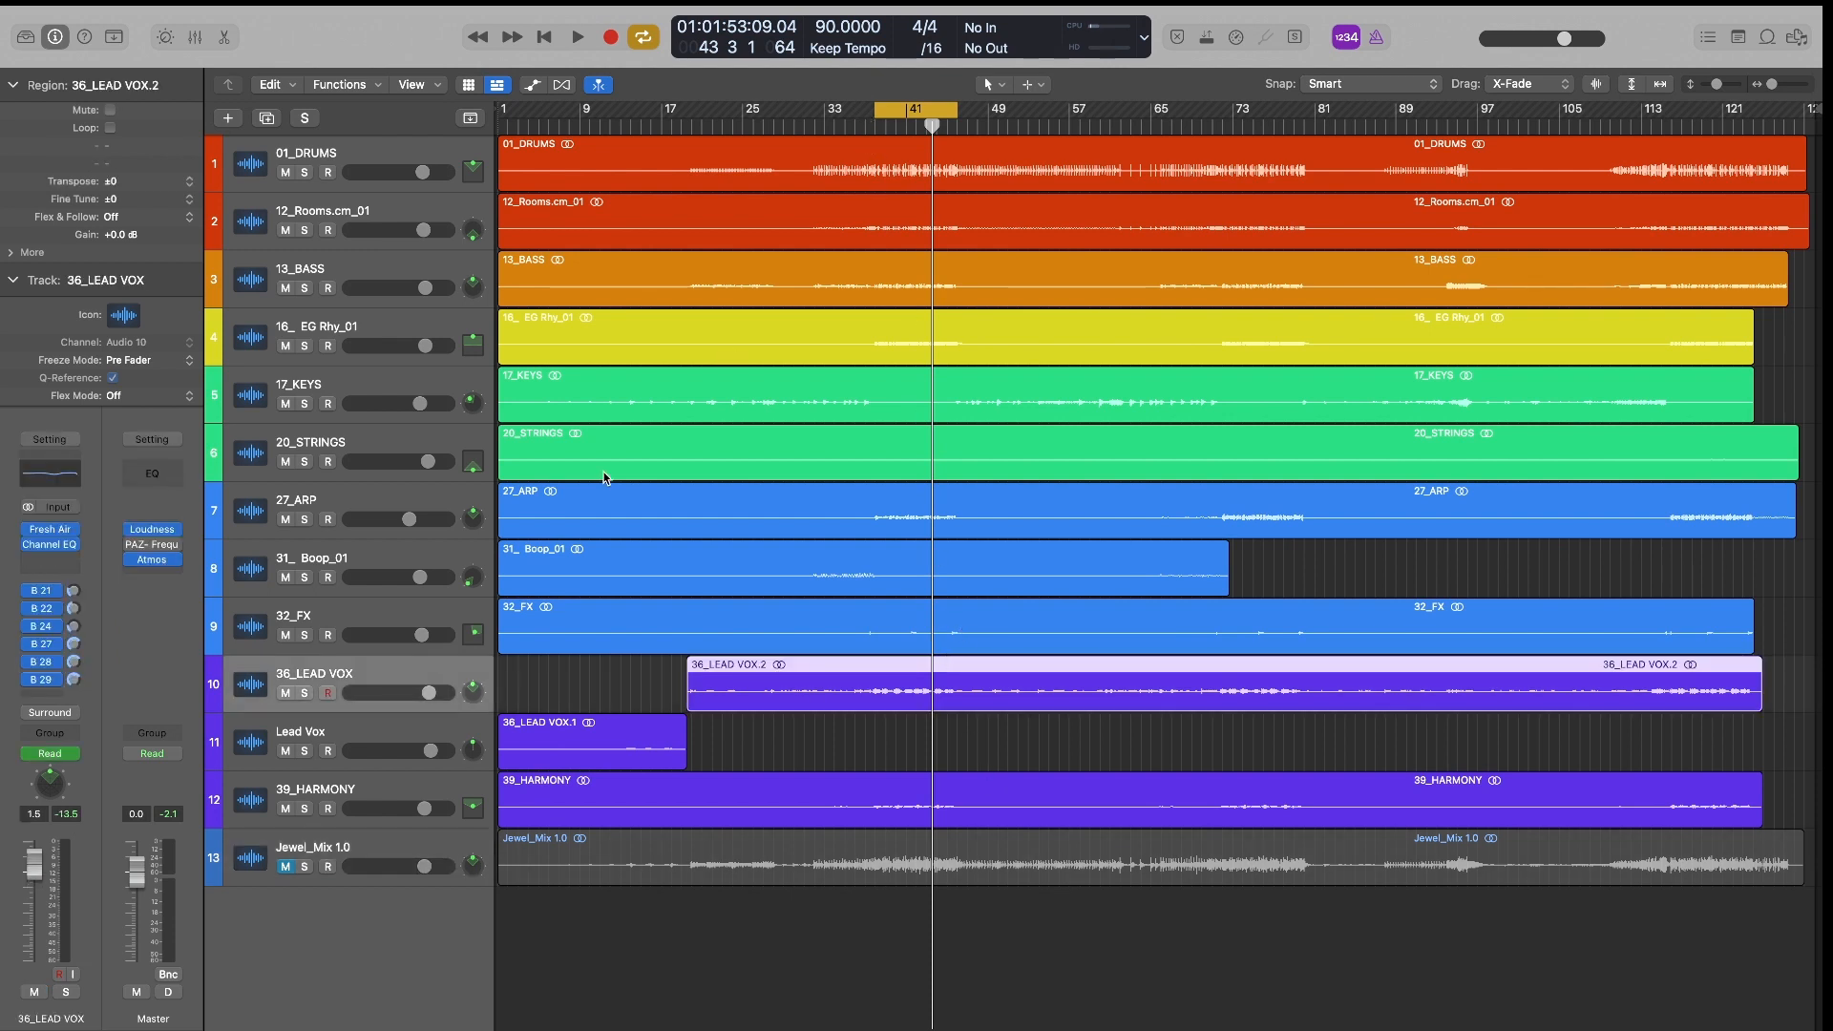
{"action": "double_click", "coordinate": [475, 697]}
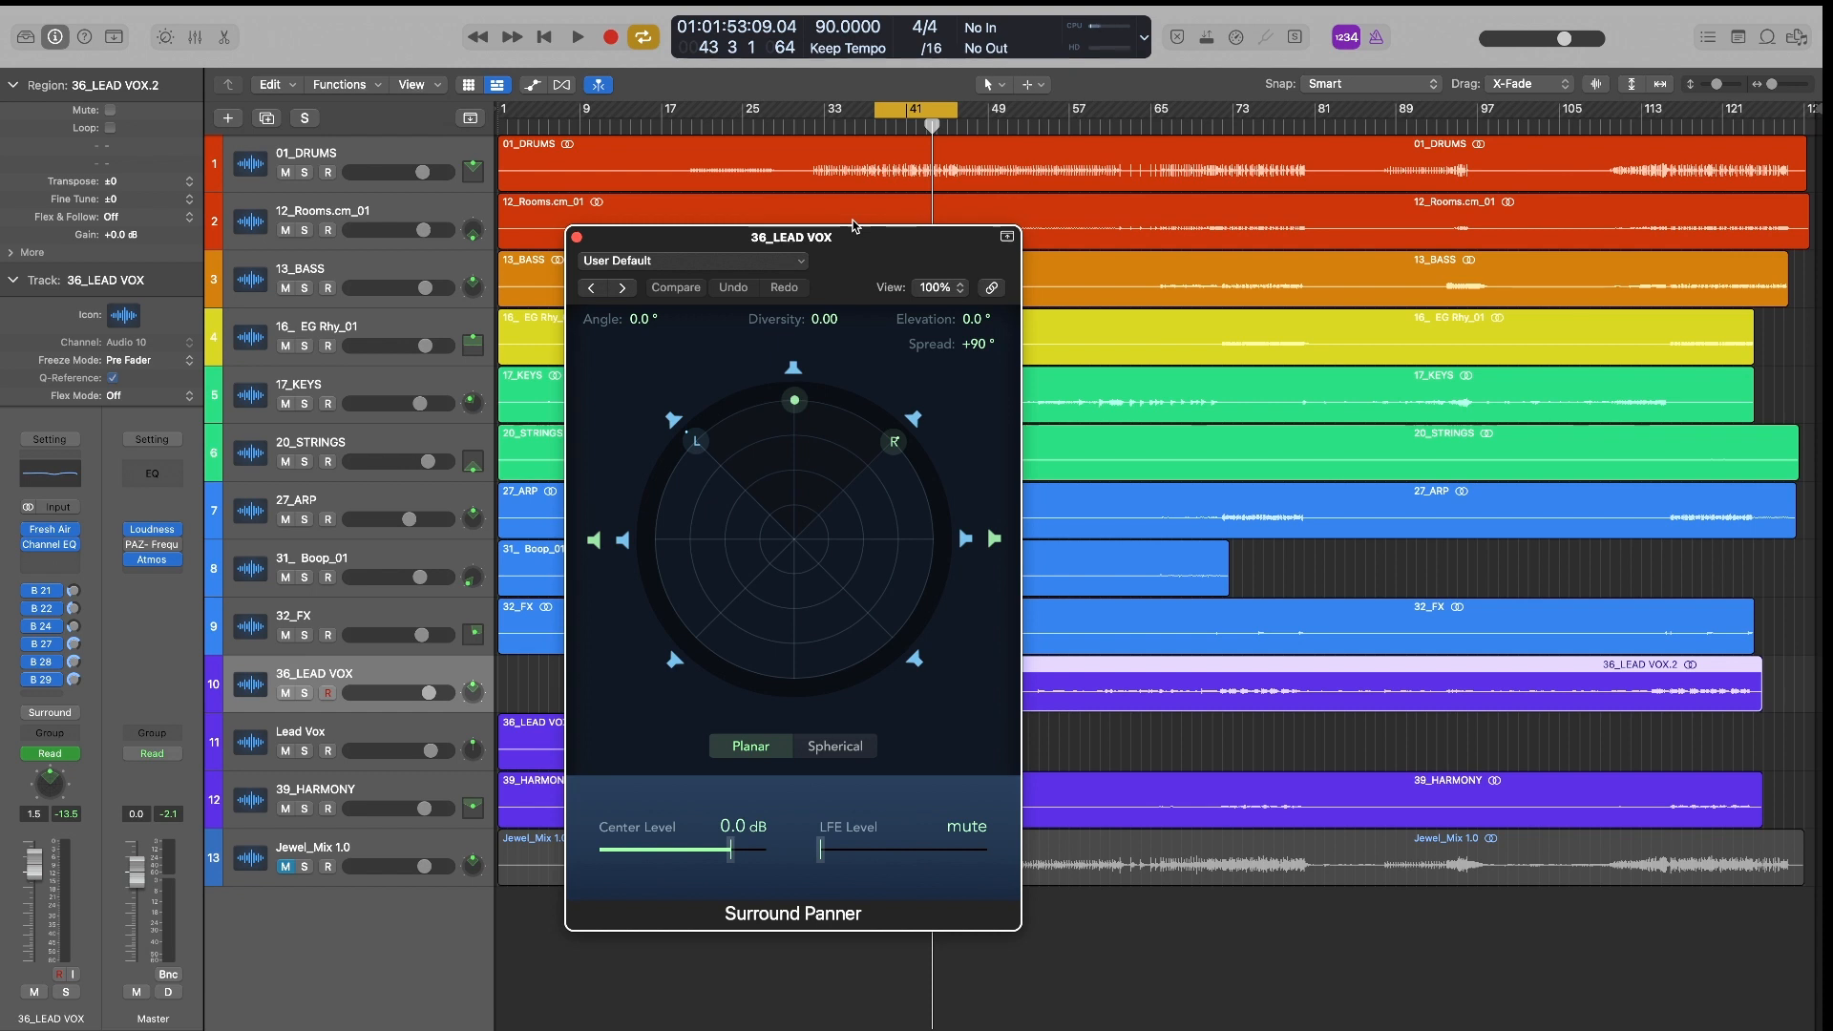
{"action": "left_click_drag", "start_coordinate": [853, 227], "coordinate": [1056, 206]}
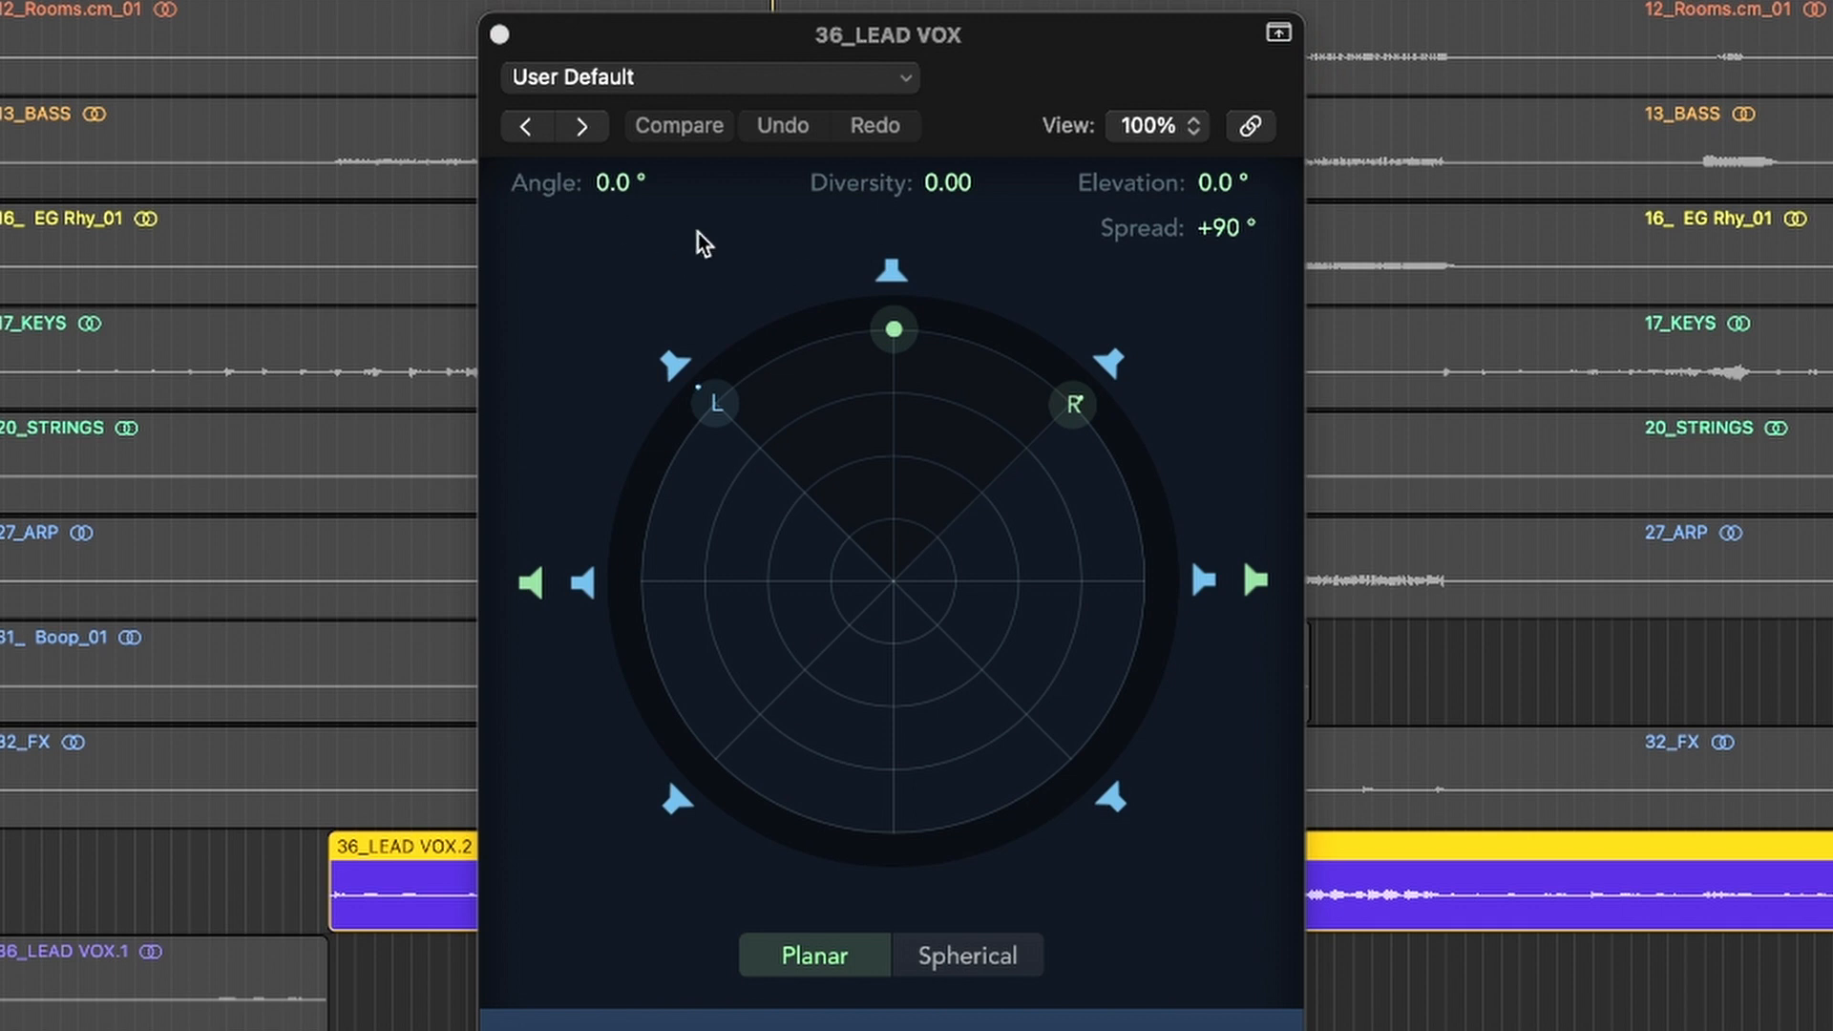
Step: Try rotating the lead vocal's surround angle around the circle, and set the angle back to 0°
{"action": "left_click_drag", "start_coordinate": [634, 184], "coordinate": [634, 325]}
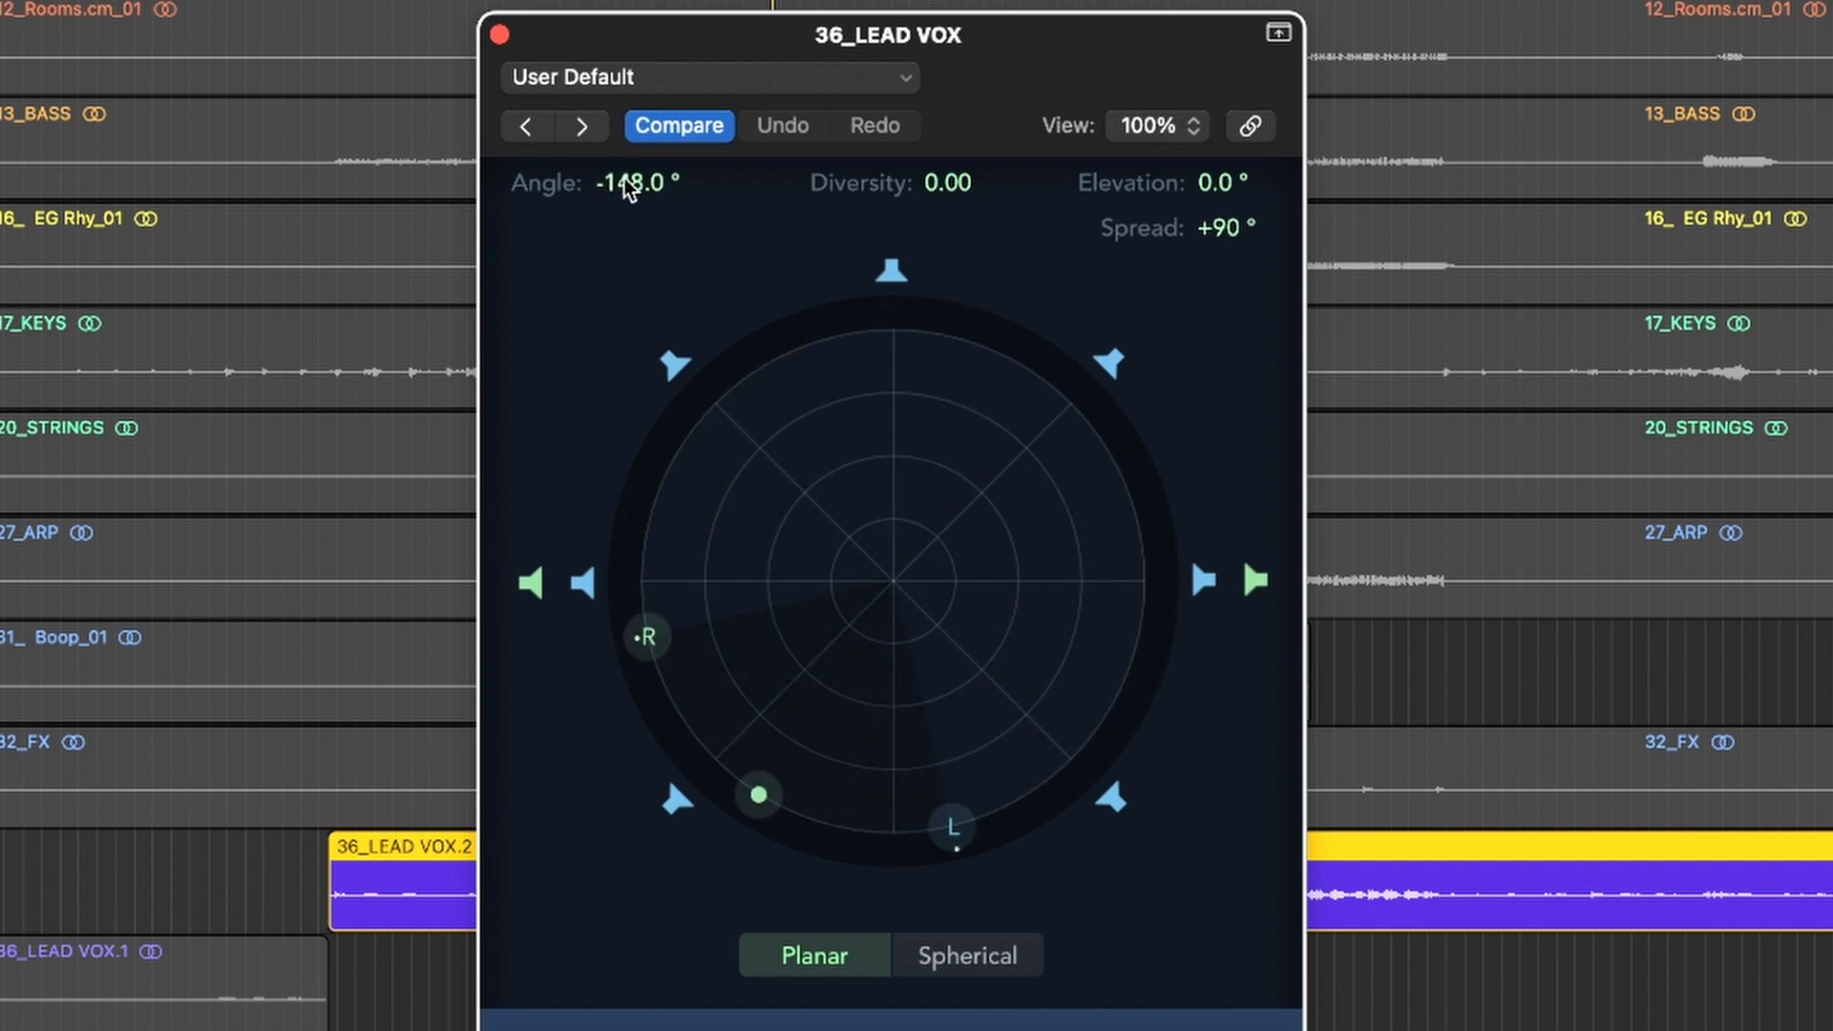
{"action": "left_click_drag", "start_coordinate": [761, 798], "coordinate": [867, 53]}
{"action": "double_click", "coordinate": [622, 182]}
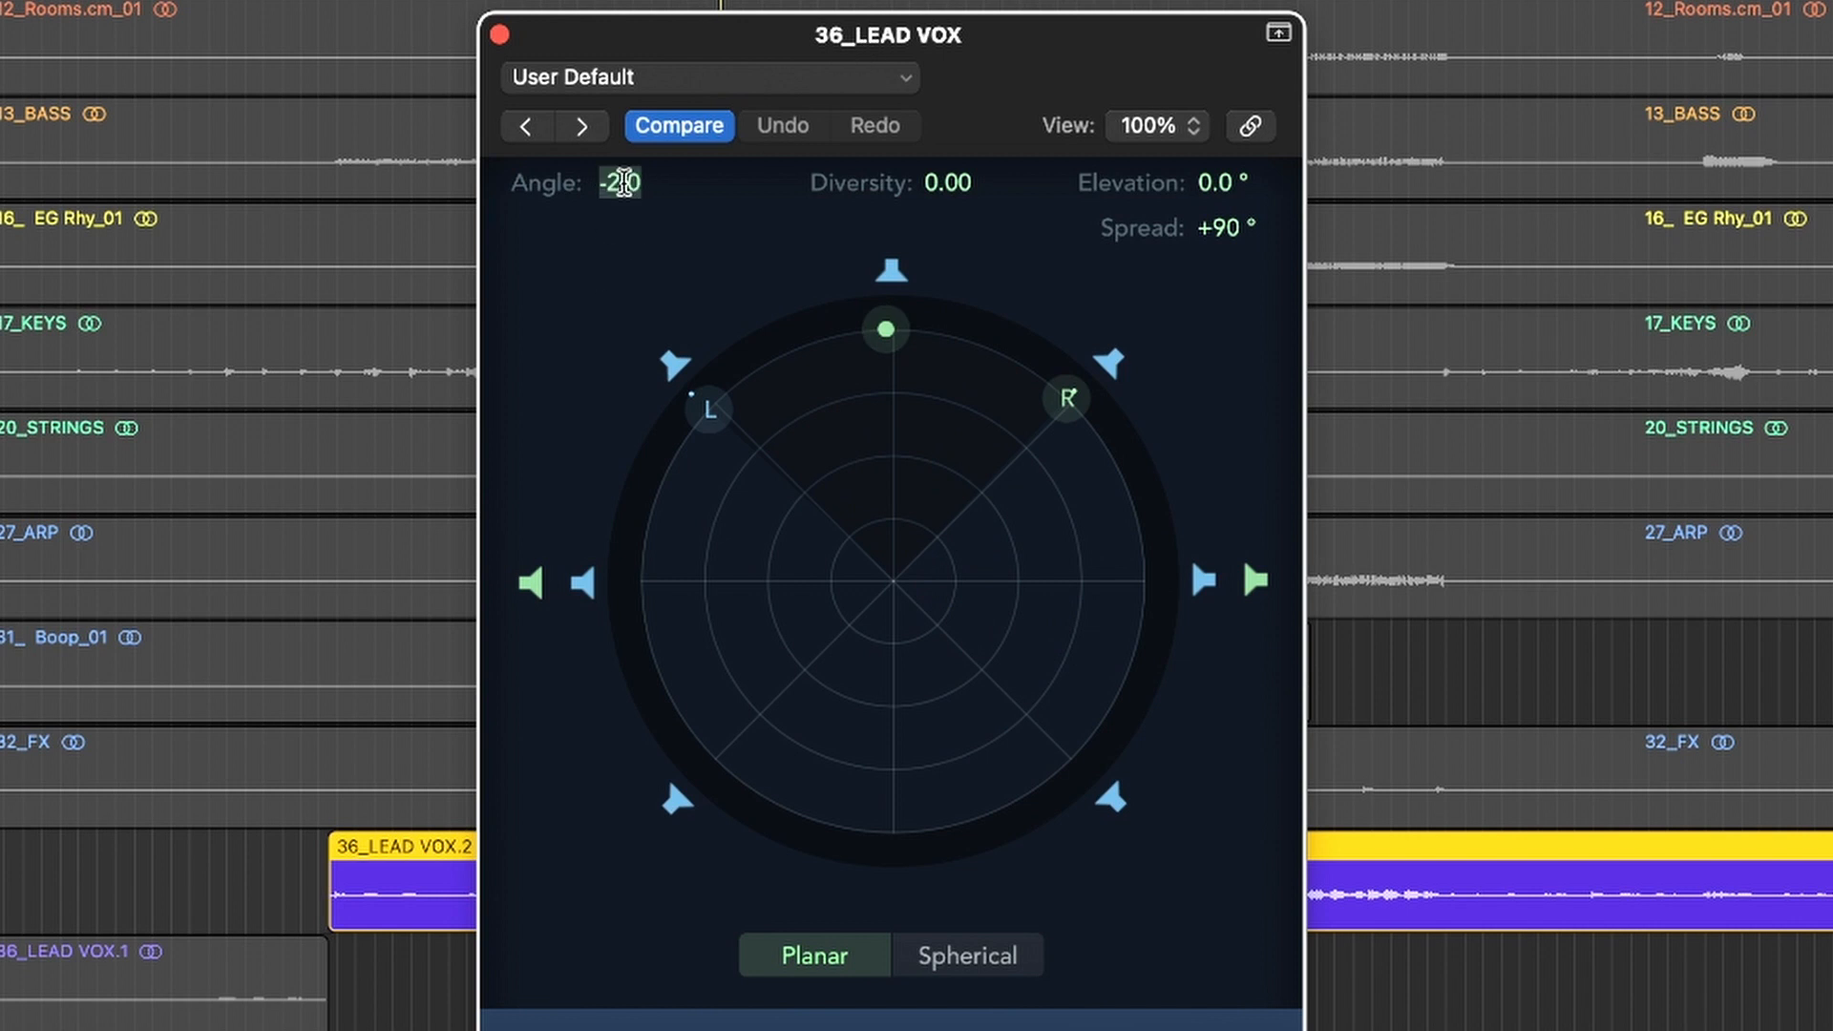
{"action": "type", "text": "0"}
{"action": "key", "text": "Return"}
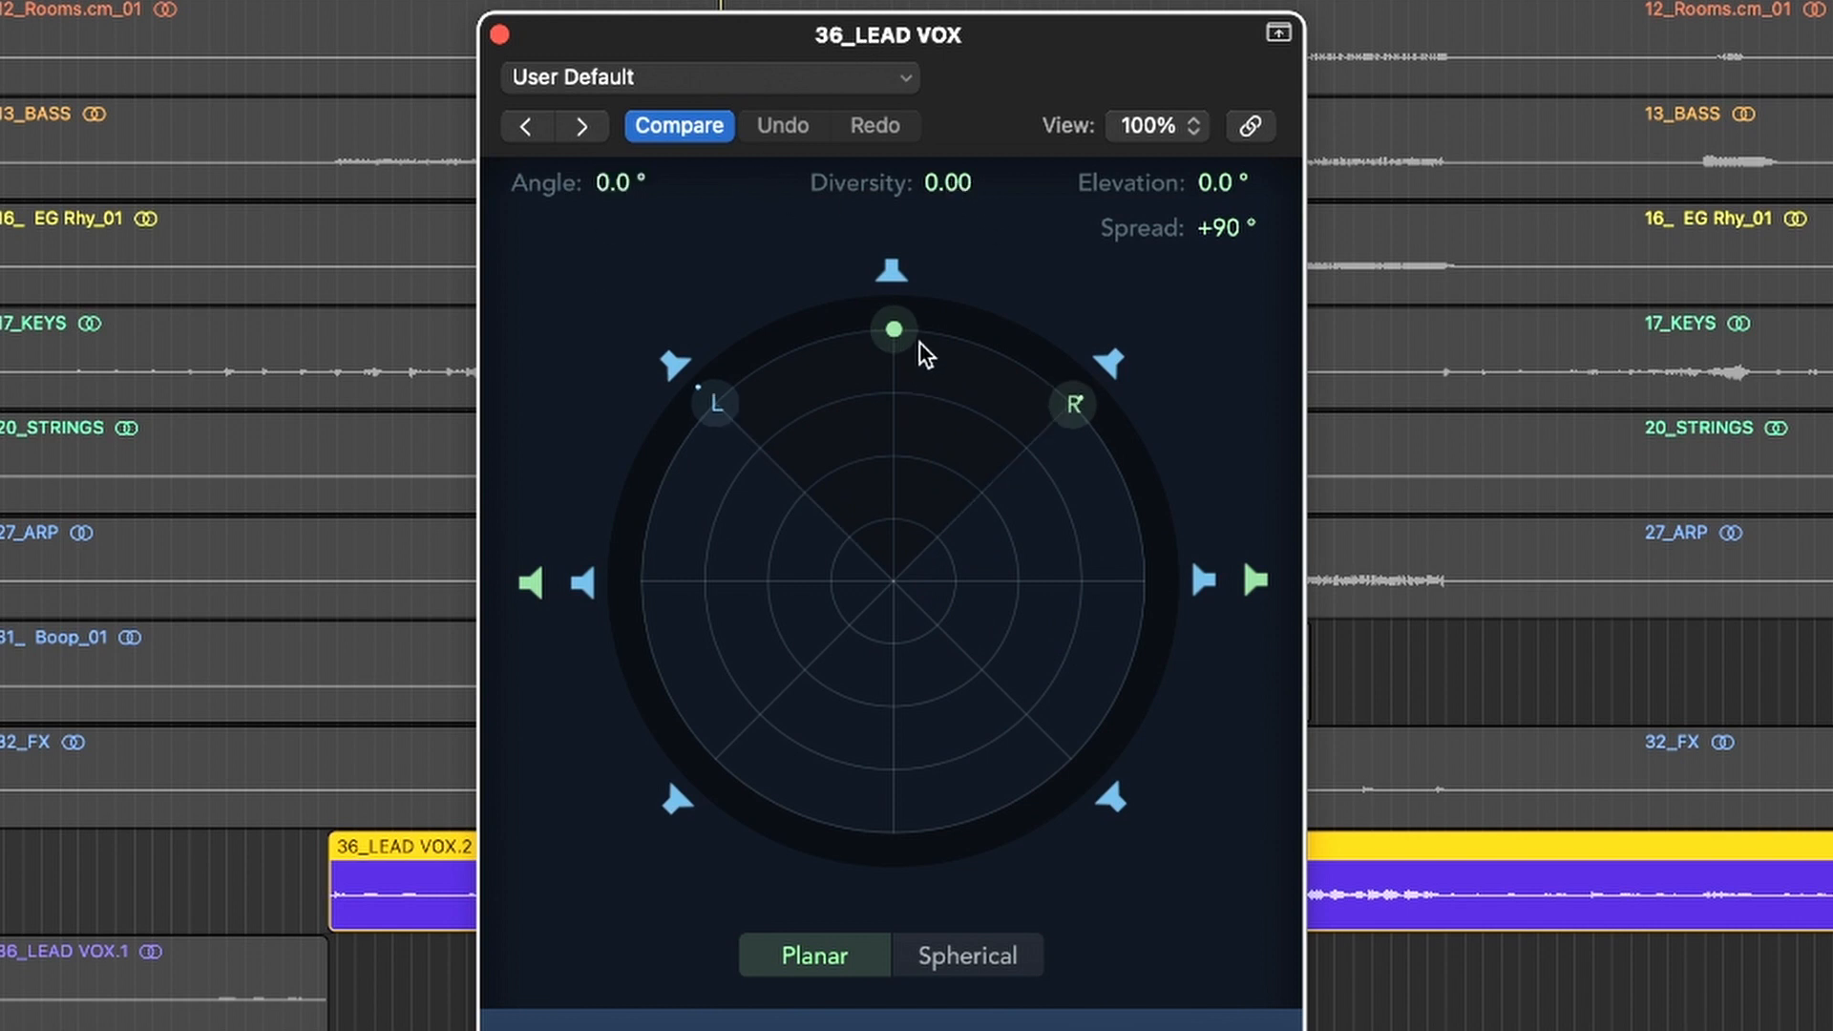
Step: Try diversity values of 0.49 and 0.72 for the lead vocal, and return the diversity to 0.00
{"action": "left_click_drag", "start_coordinate": [935, 188], "coordinate": [935, 140]}
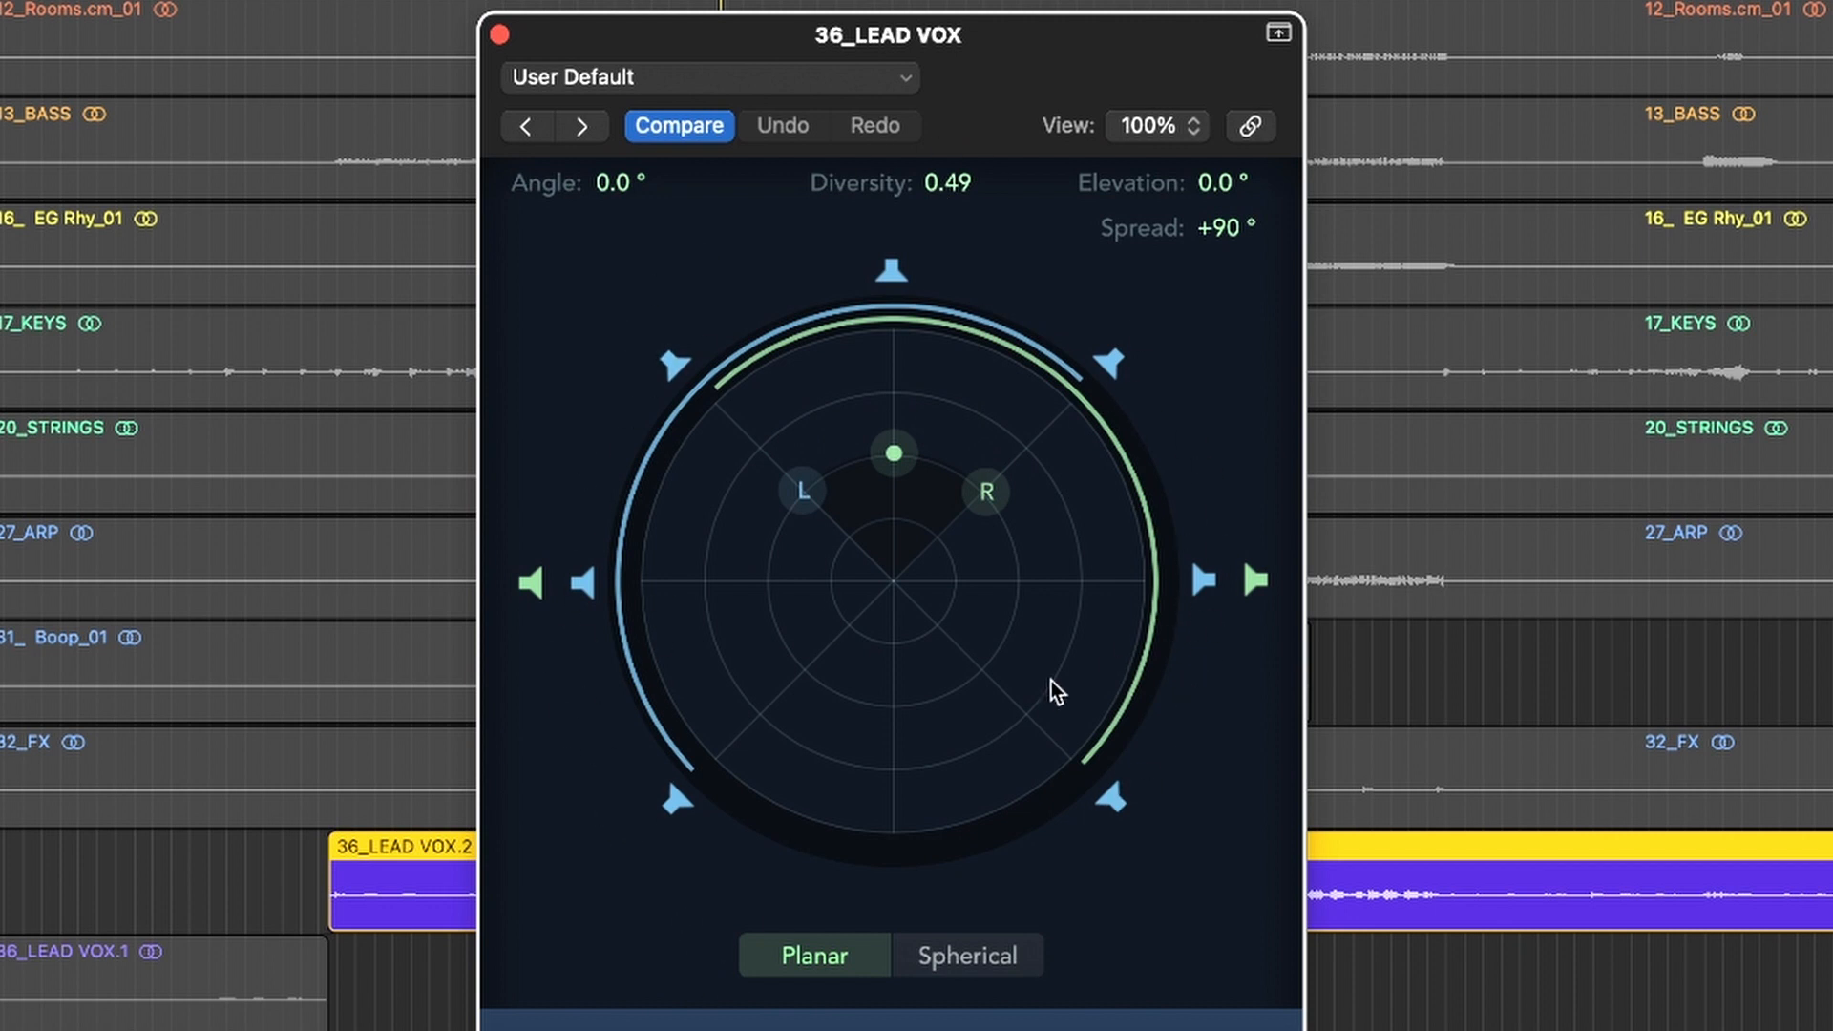
{"action": "left_click_drag", "start_coordinate": [948, 196], "coordinate": [948, 174]}
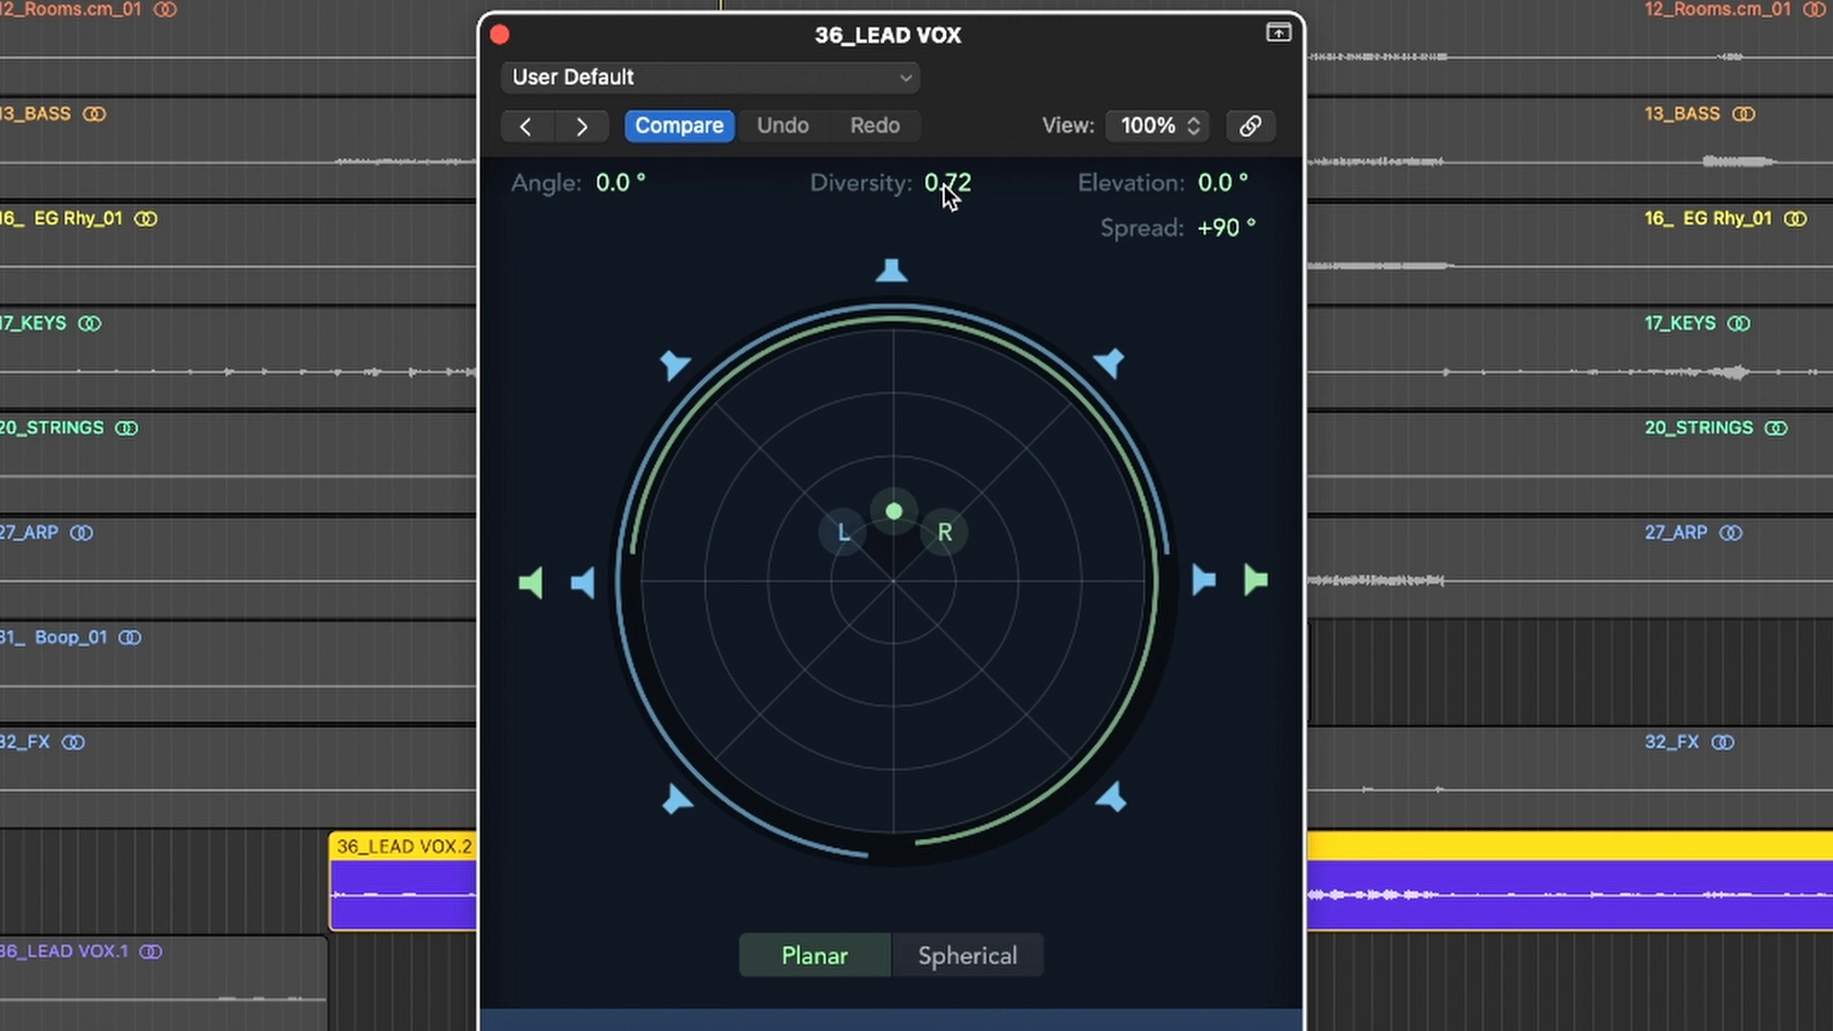
{"action": "mouse_move", "coordinate": [948, 194]}
{"action": "left_mouse_down"}
{"action": "mouse_move", "coordinate": [948, 224]}
{"action": "mouse_move", "coordinate": [949, 192]}
{"action": "left_mouse_up"}
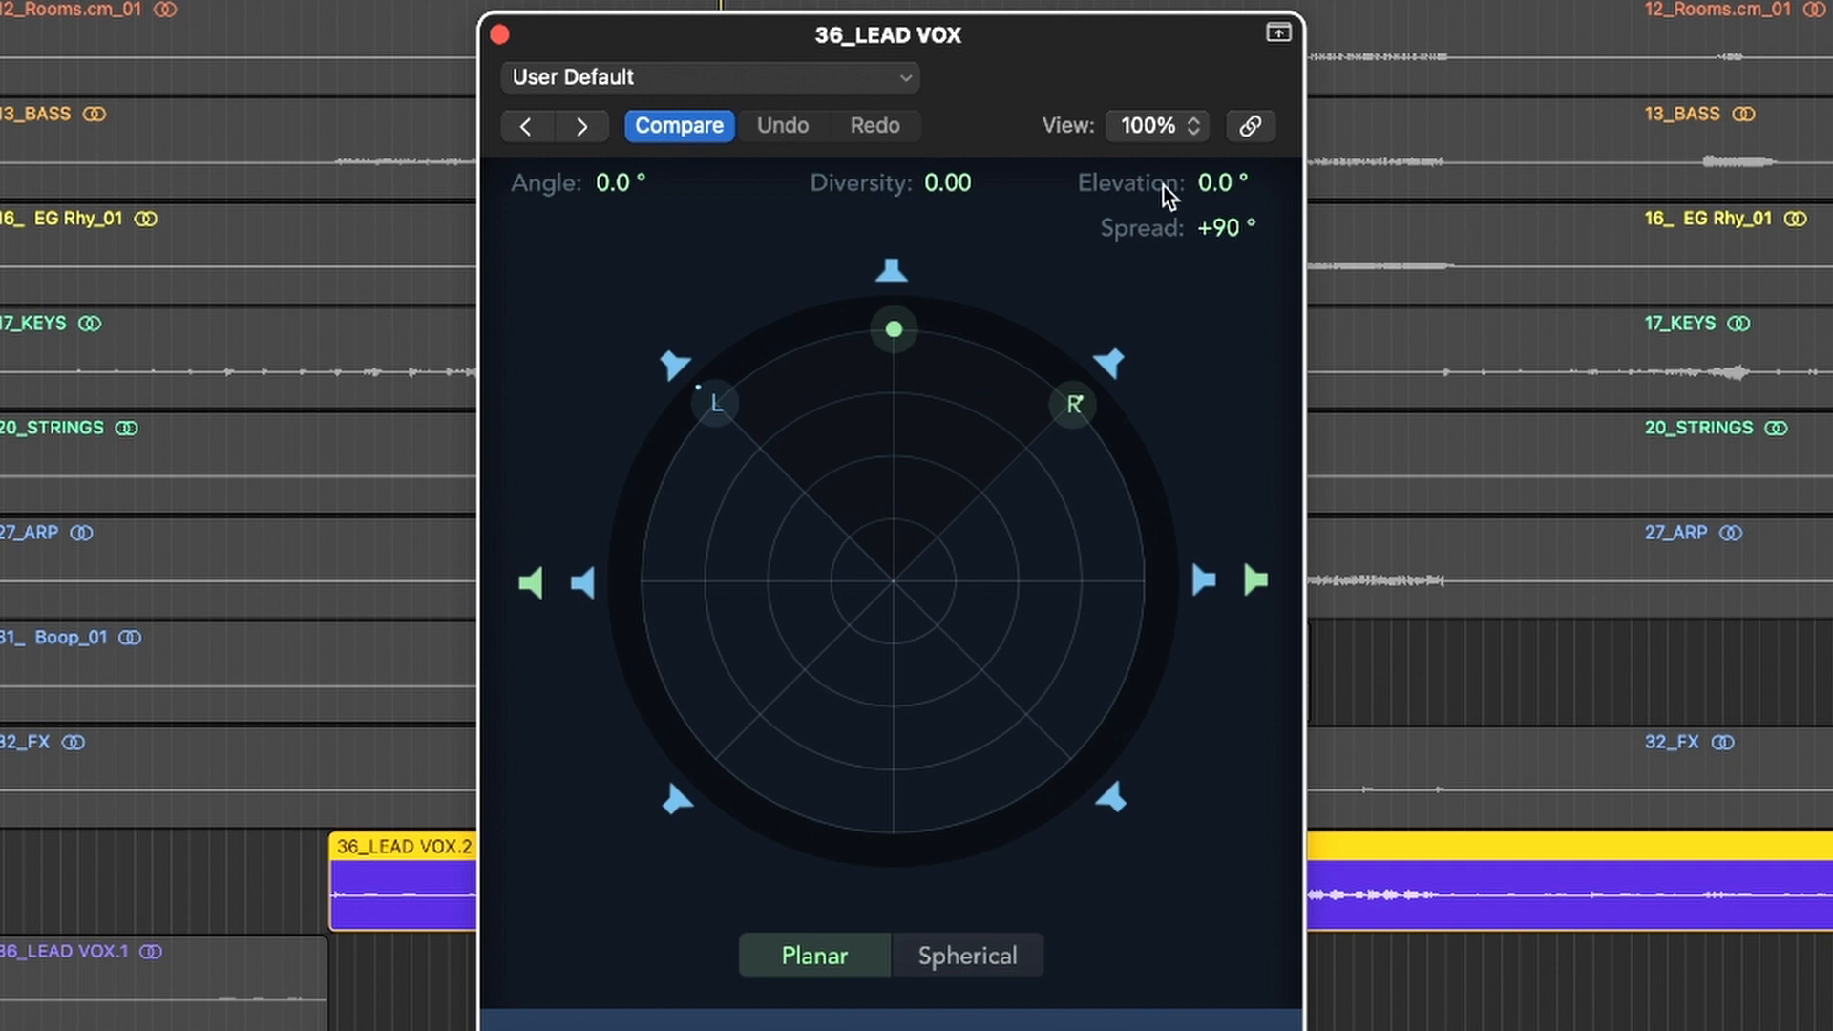
Step: Try a 90° elevation, swing the pan position to the rear at about +179.5°, and return angle and elevation to 0°
{"action": "left_click_drag", "start_coordinate": [1228, 189], "coordinate": [1228, 178]}
{"action": "mouse_move", "coordinate": [1234, 189]}
{"action": "left_mouse_down"}
{"action": "mouse_move", "coordinate": [1235, 153]}
{"action": "mouse_move", "coordinate": [1228, 189]}
{"action": "left_mouse_up"}
{"action": "left_click_drag", "start_coordinate": [893, 329], "coordinate": [893, 833]}
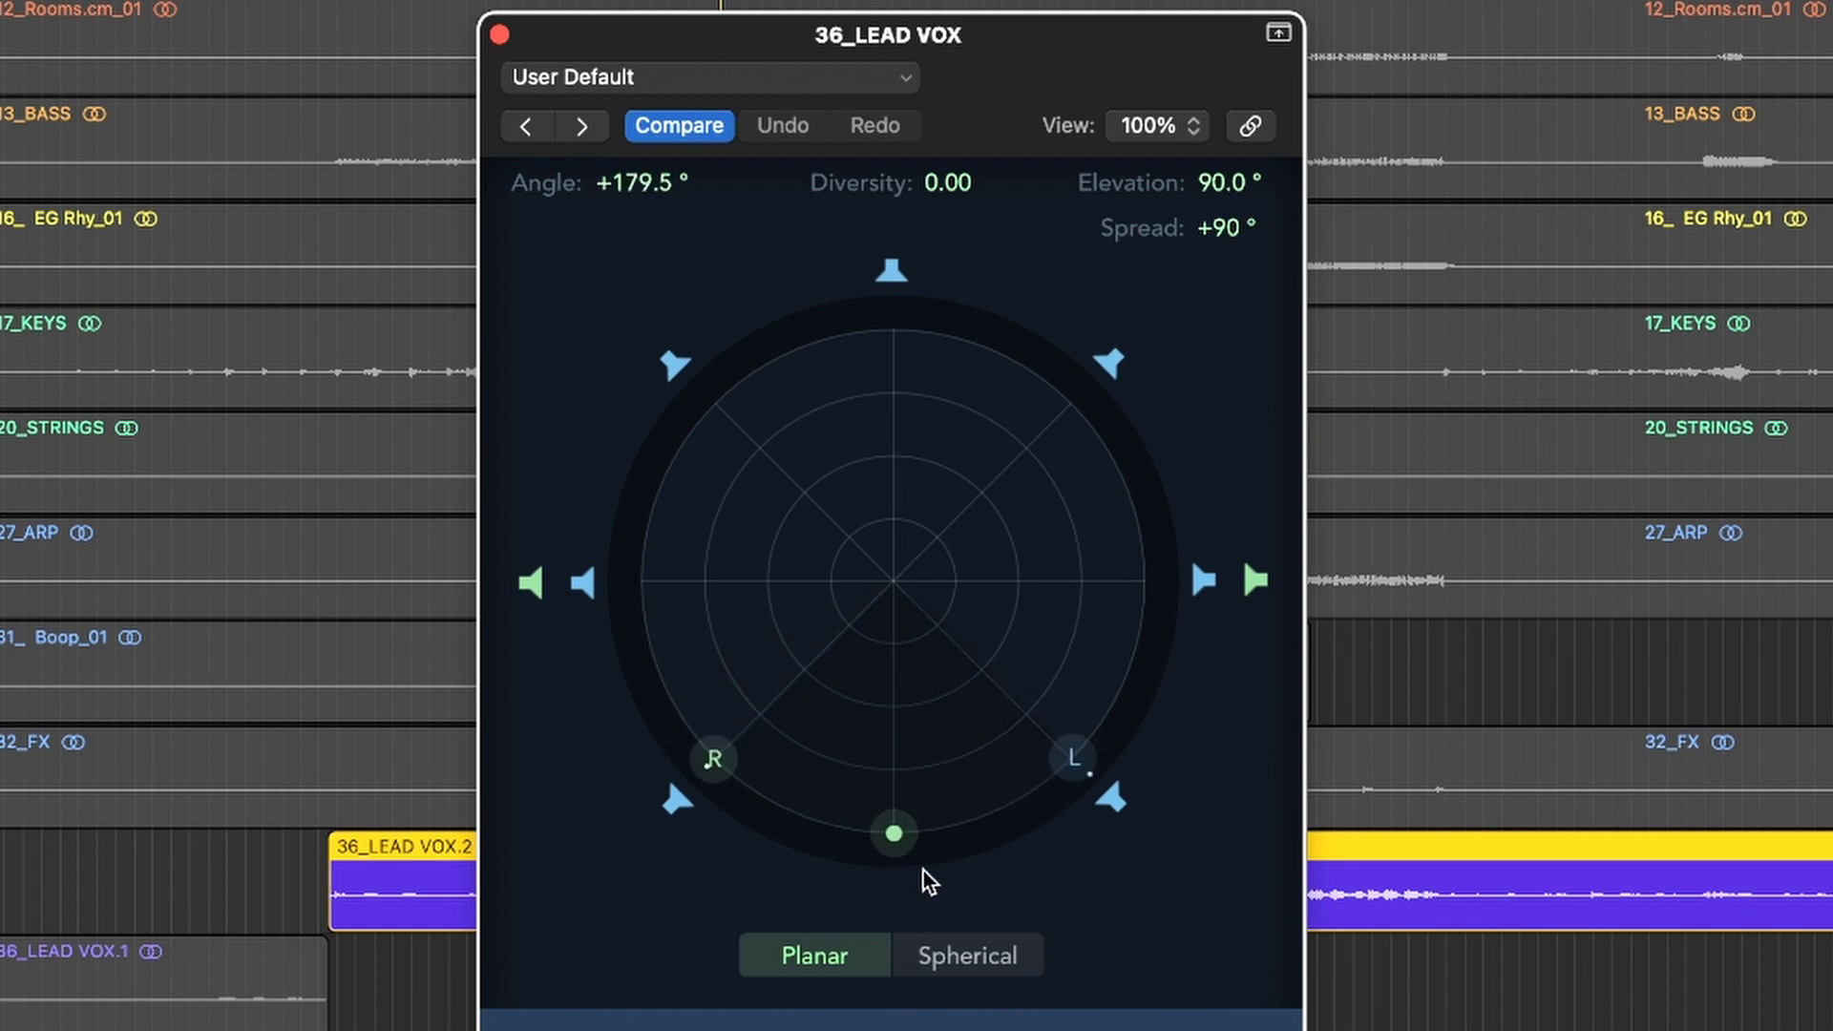
{"action": "left_click_drag", "start_coordinate": [894, 834], "coordinate": [895, 329]}
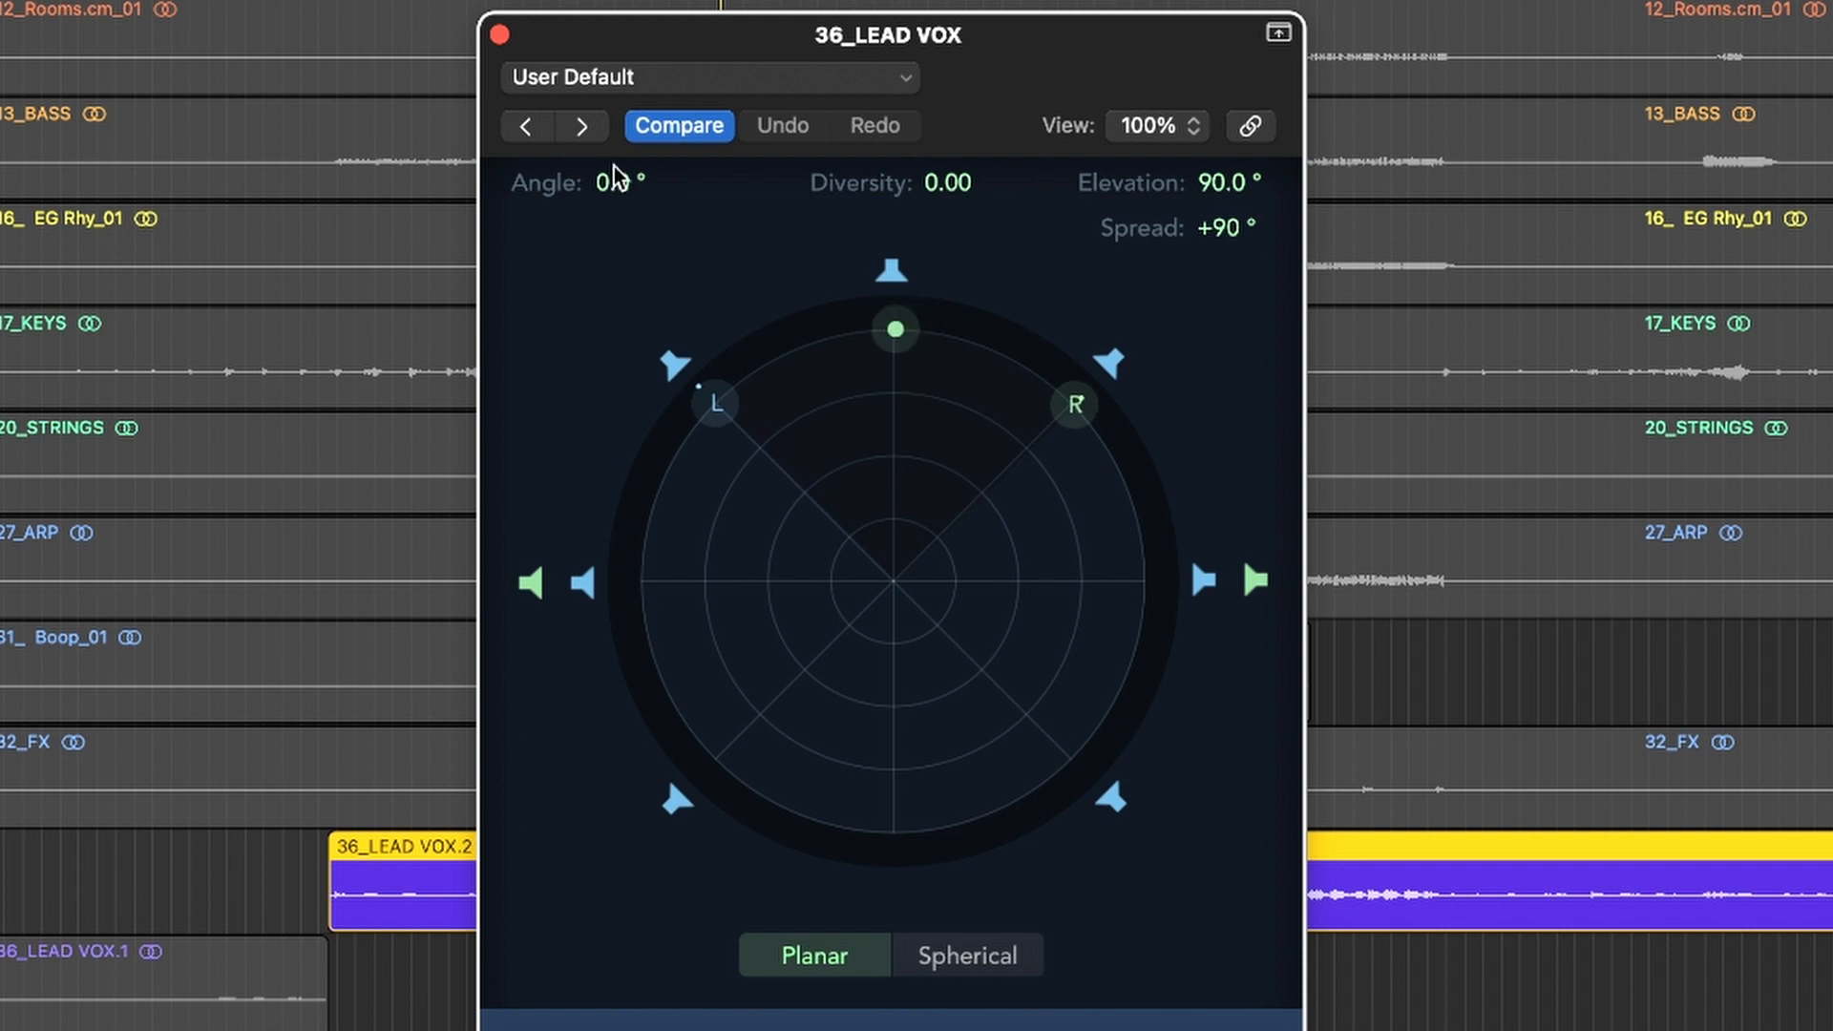
{"action": "left_click_drag", "start_coordinate": [1242, 172], "coordinate": [1242, 258]}
Step: Try widening the lead vocal's stereo spread to +179°, and return the spread to +90°
{"action": "left_click_drag", "start_coordinate": [1229, 234], "coordinate": [1228, 159]}
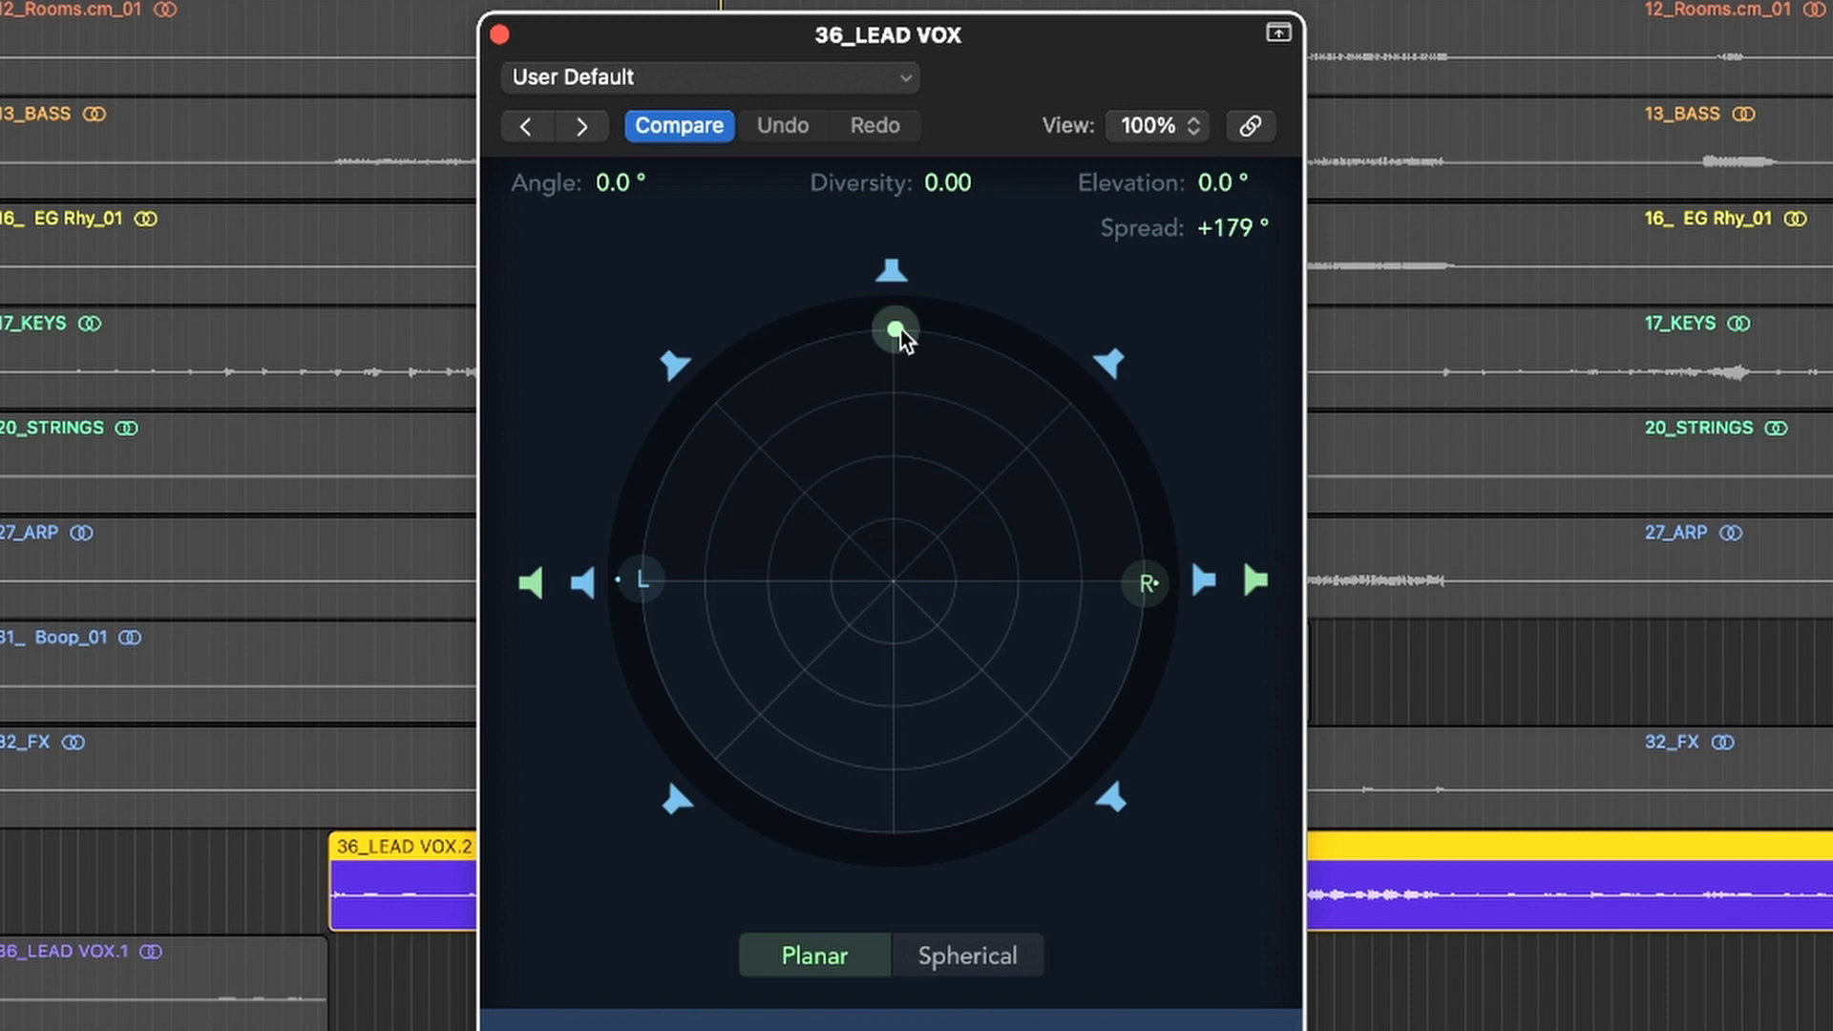
{"action": "left_click_drag", "start_coordinate": [902, 339], "coordinate": [926, 229]}
{"action": "left_click_drag", "start_coordinate": [990, 442], "coordinate": [754, 375]}
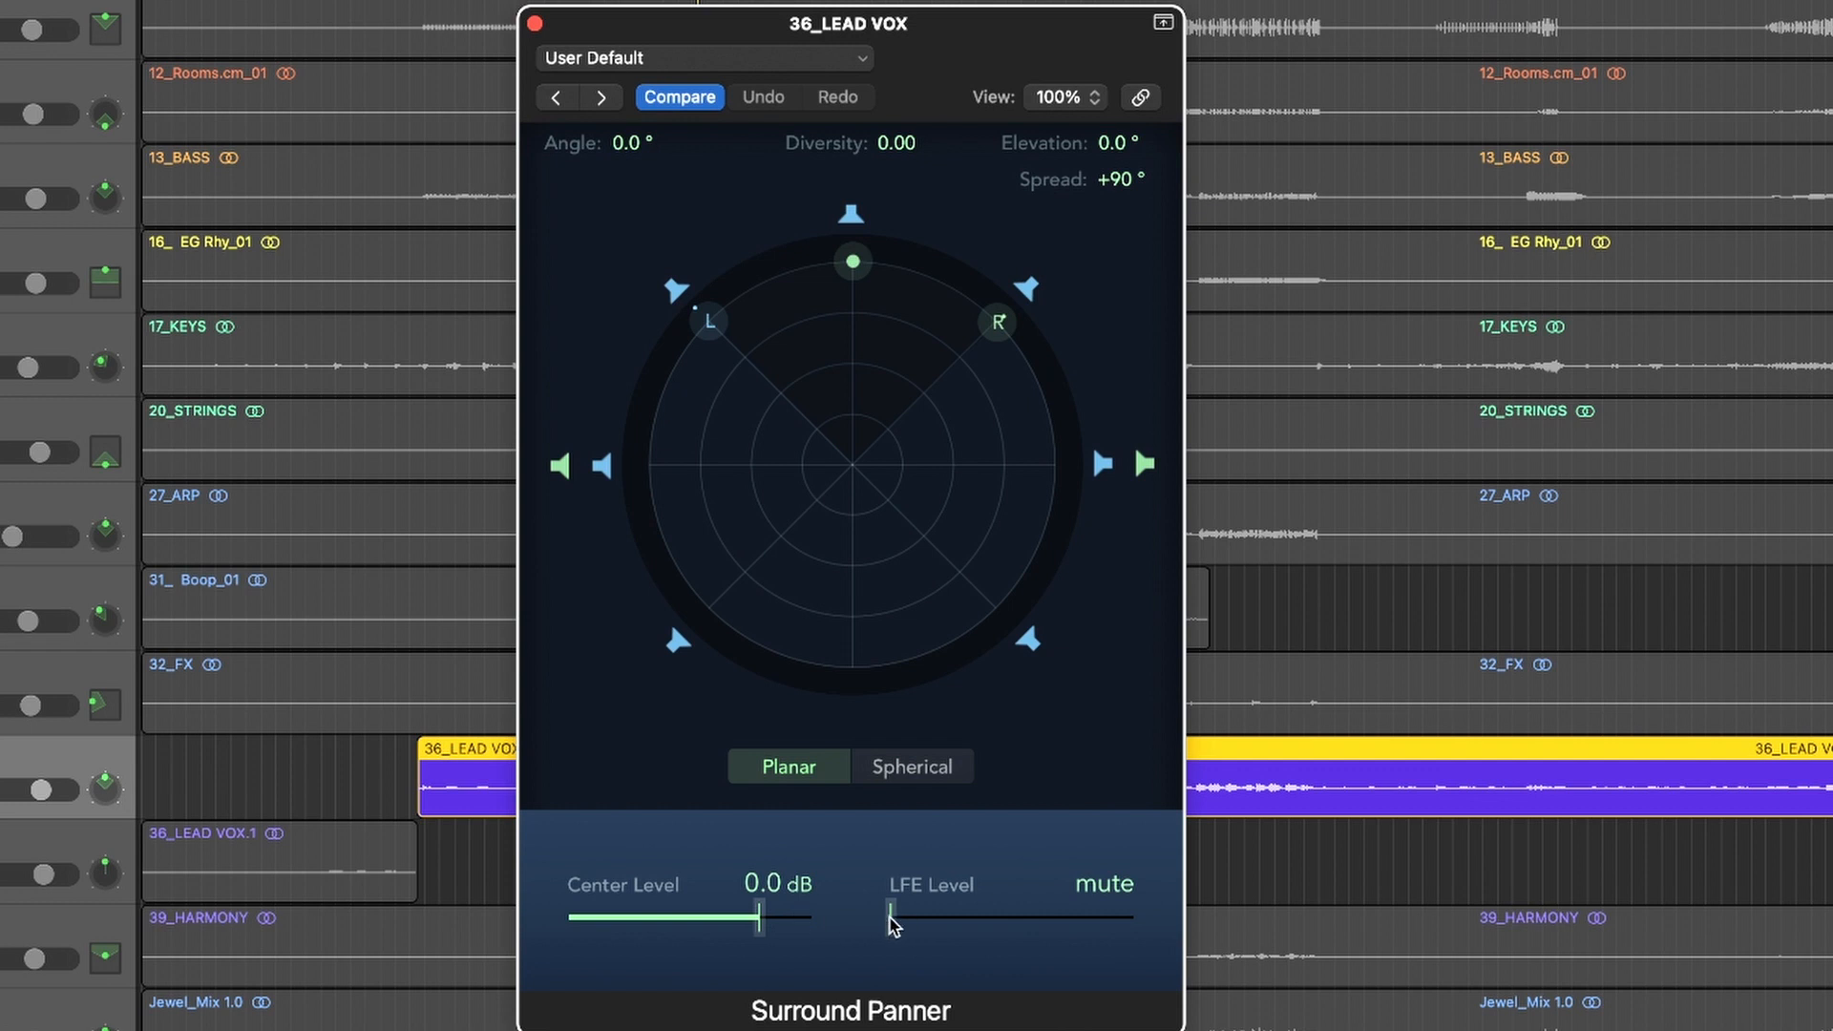
Step: Try muting the Center Level and switching the center speaker off and on, and reset the level to 0.0 dB
{"action": "left_click_drag", "start_coordinate": [755, 921], "coordinate": [520, 945]}
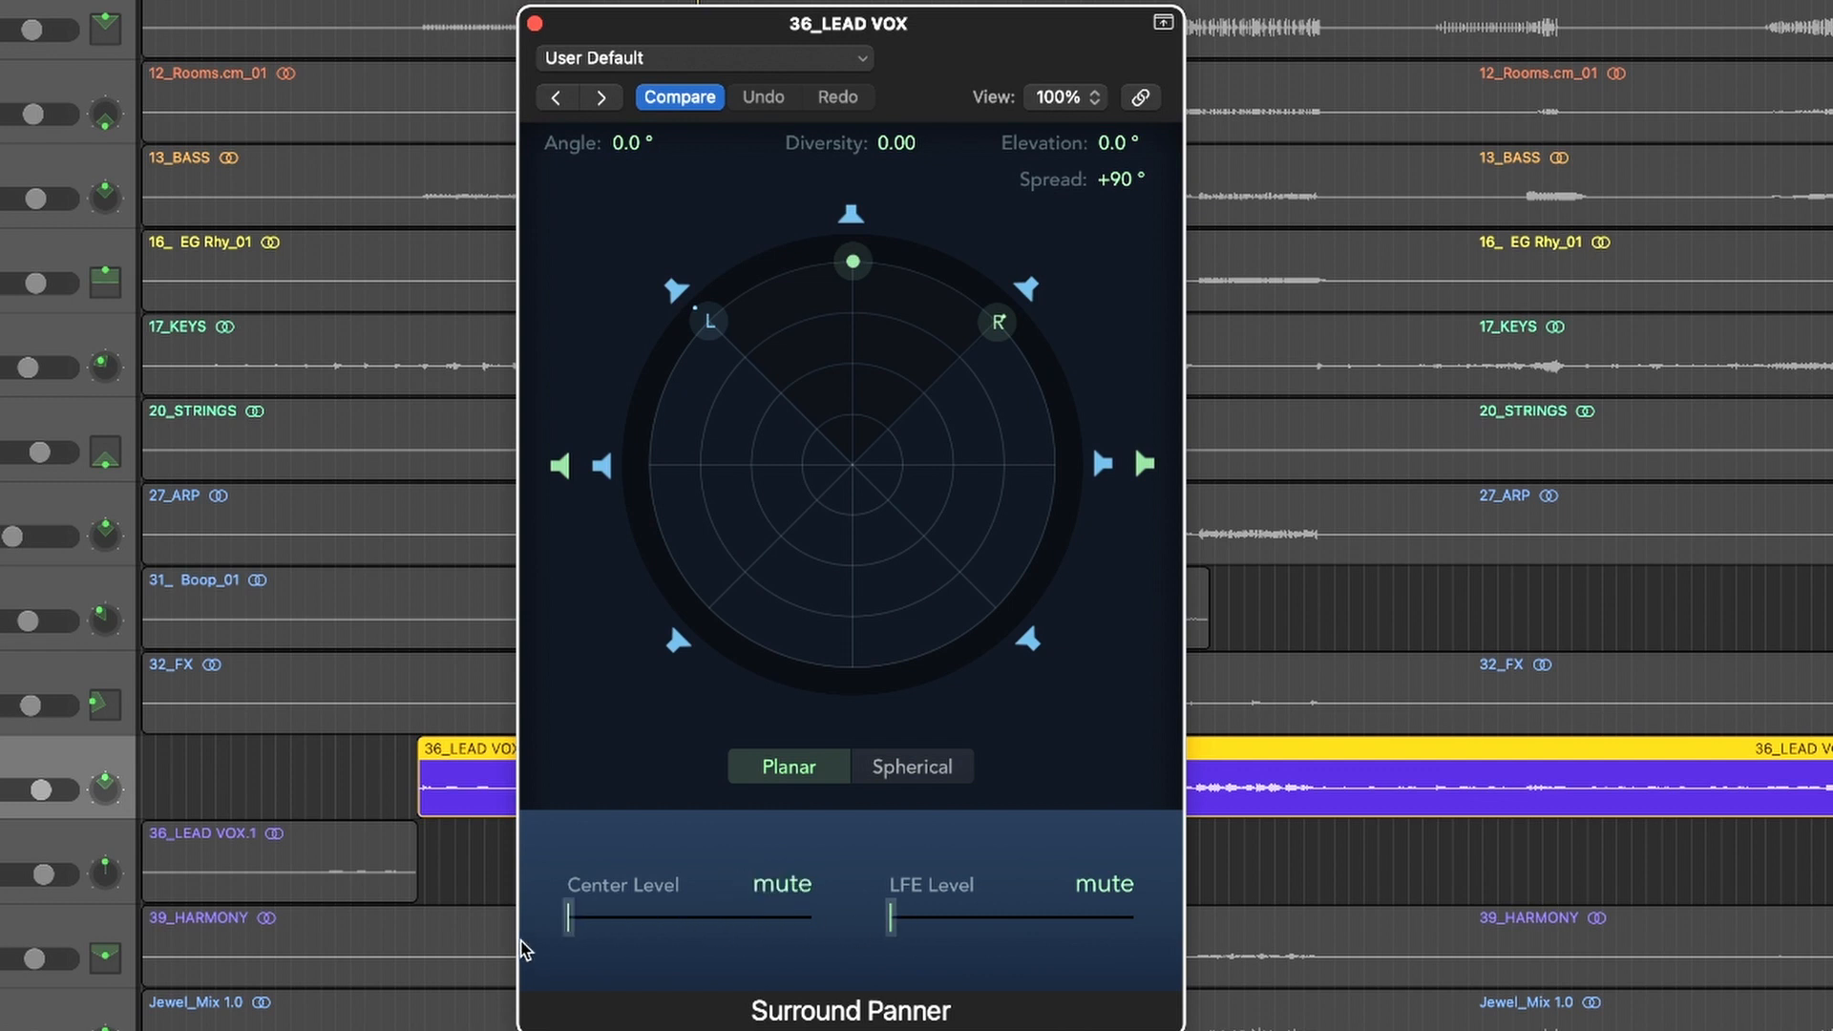
{"action": "left_click", "coordinate": [852, 214]}
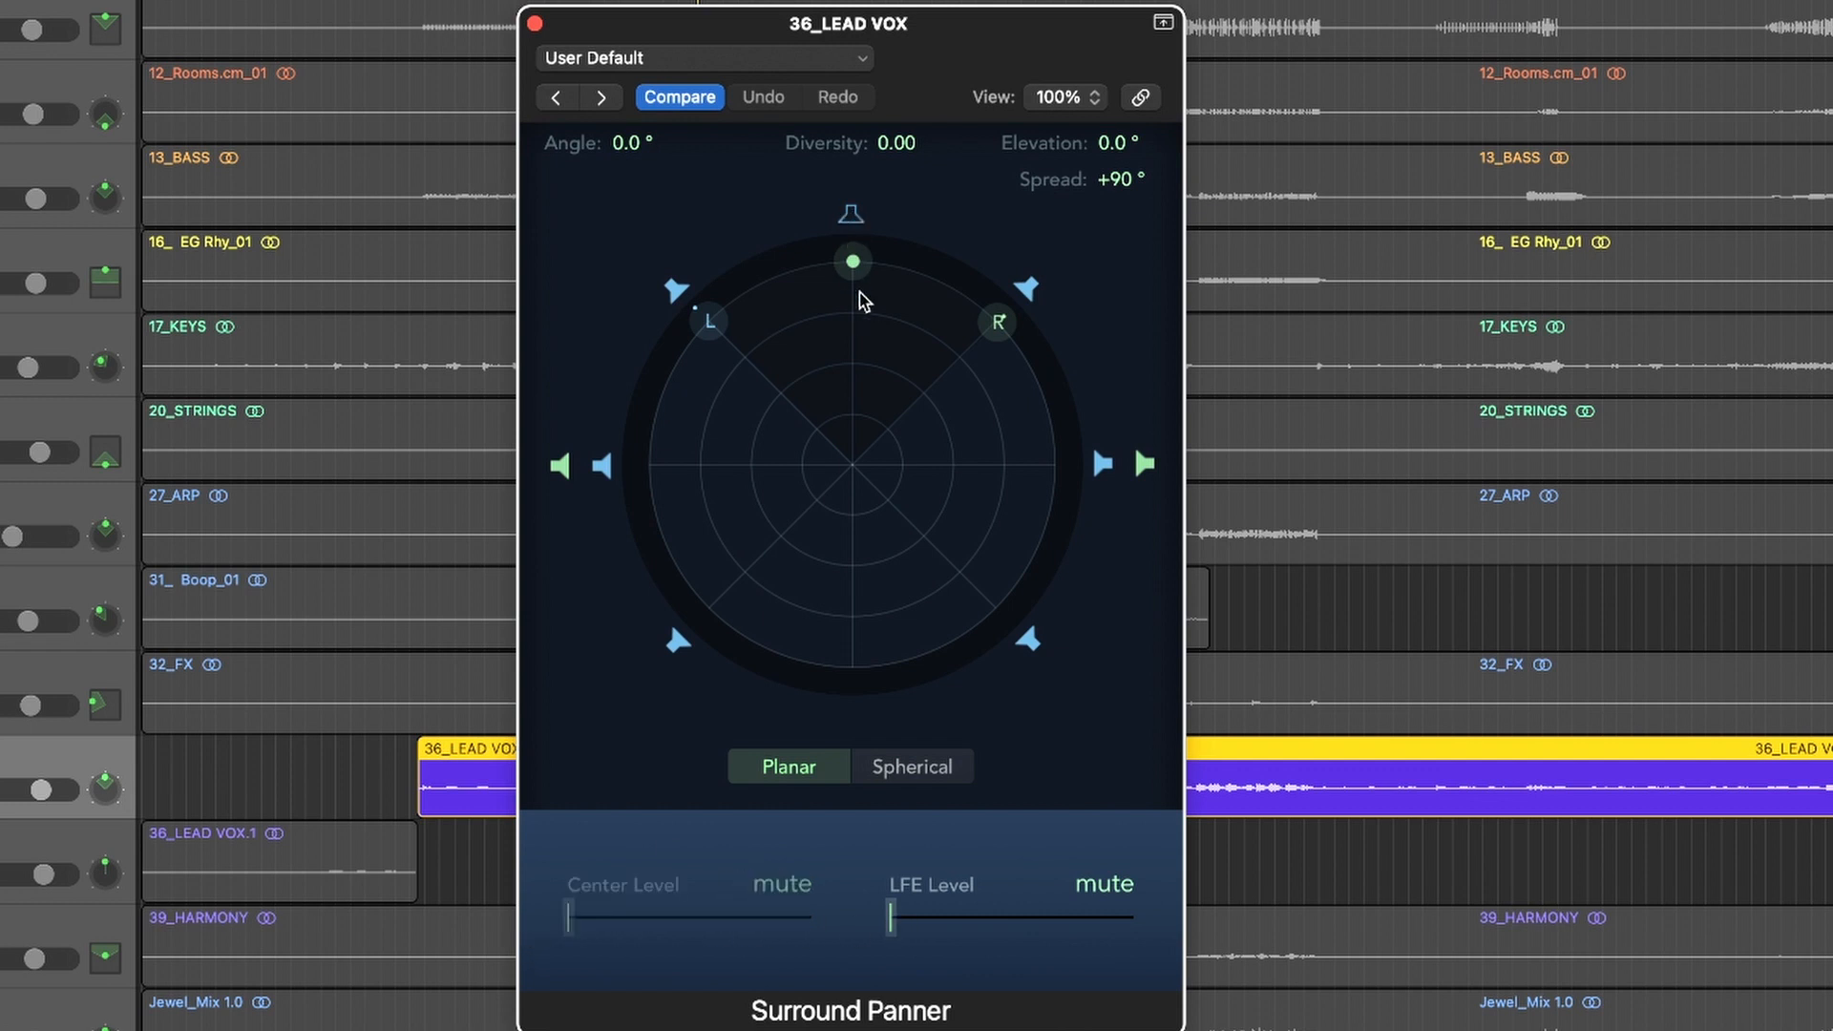
{"action": "left_click", "coordinate": [853, 215]}
{"action": "left_click", "coordinate": [852, 216]}
{"action": "left_click", "coordinate": [849, 215]}
{"action": "left_click", "coordinate": [625, 922], "text": "alt"}
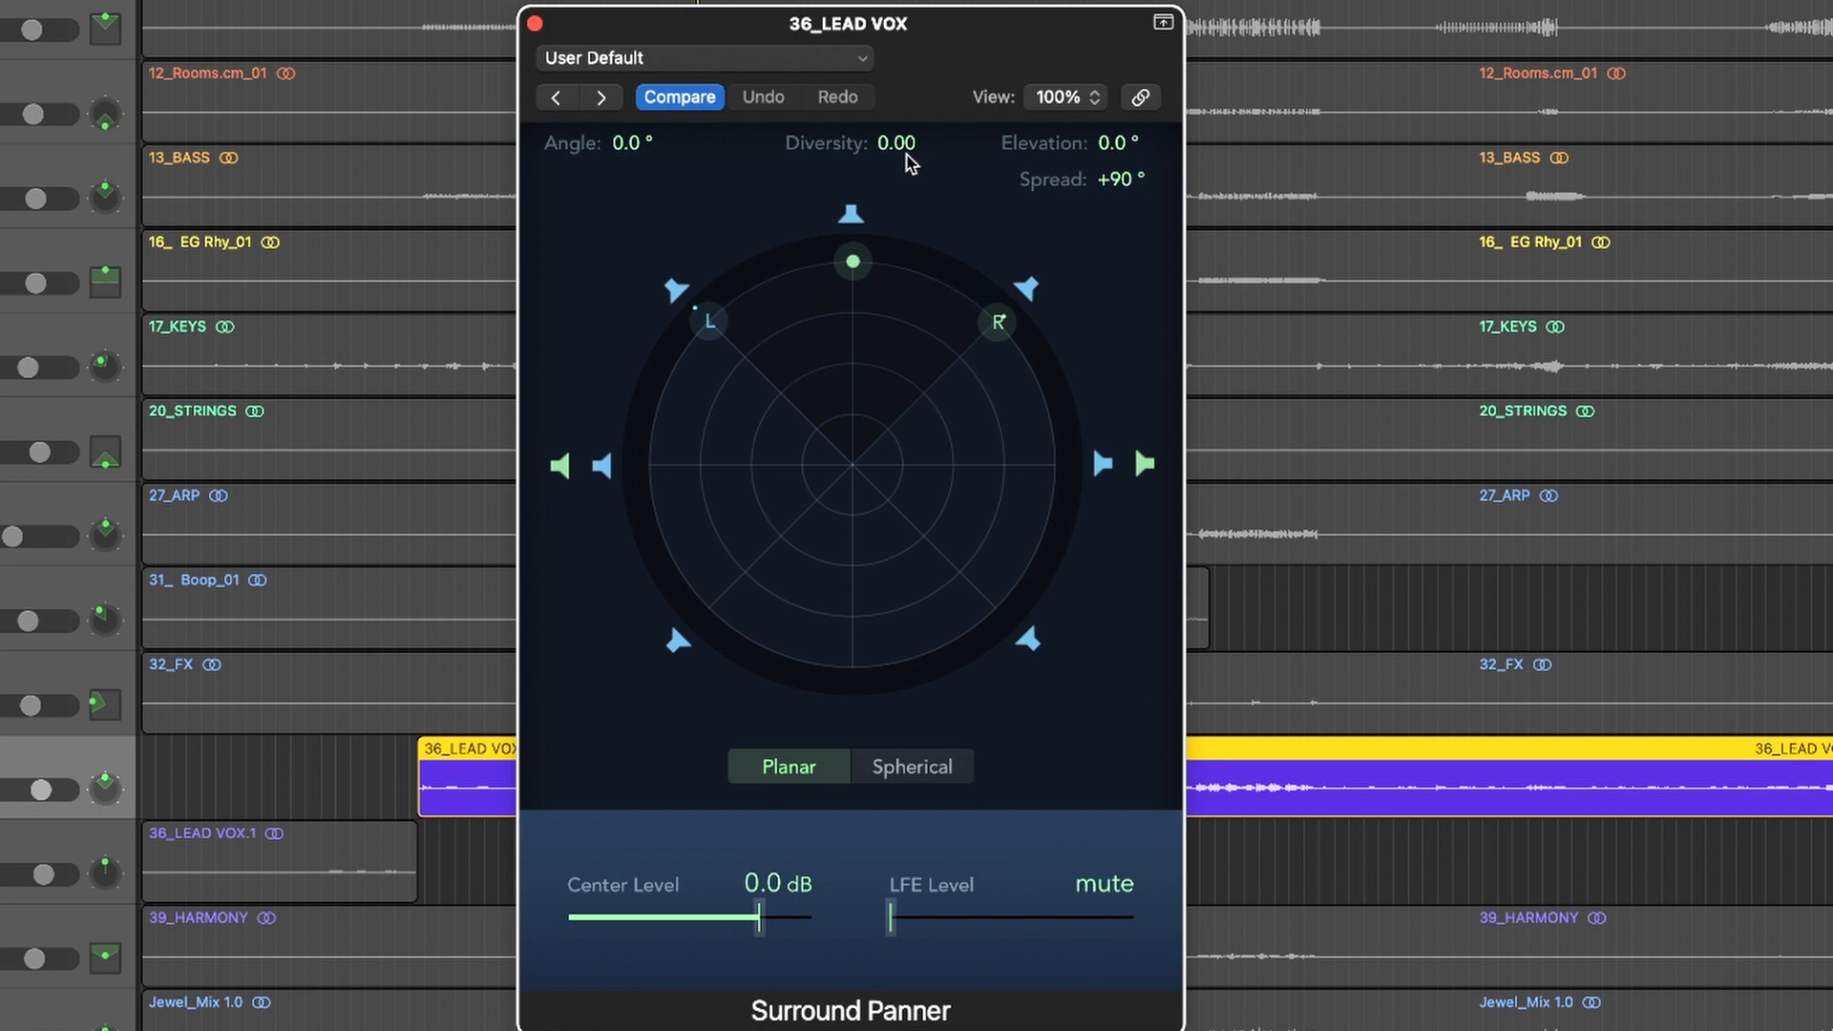
Step: Try LFE Level values of about -1.6 dB and -7.6 dB for the lead vocal, and return the LFE Level to mute
{"action": "mouse_move", "coordinate": [907, 919]}
{"action": "left_mouse_down"}
{"action": "mouse_move", "coordinate": [1071, 928]}
{"action": "mouse_move", "coordinate": [888, 918]}
{"action": "left_mouse_up"}
{"action": "left_click_drag", "start_coordinate": [891, 922], "coordinate": [1072, 943]}
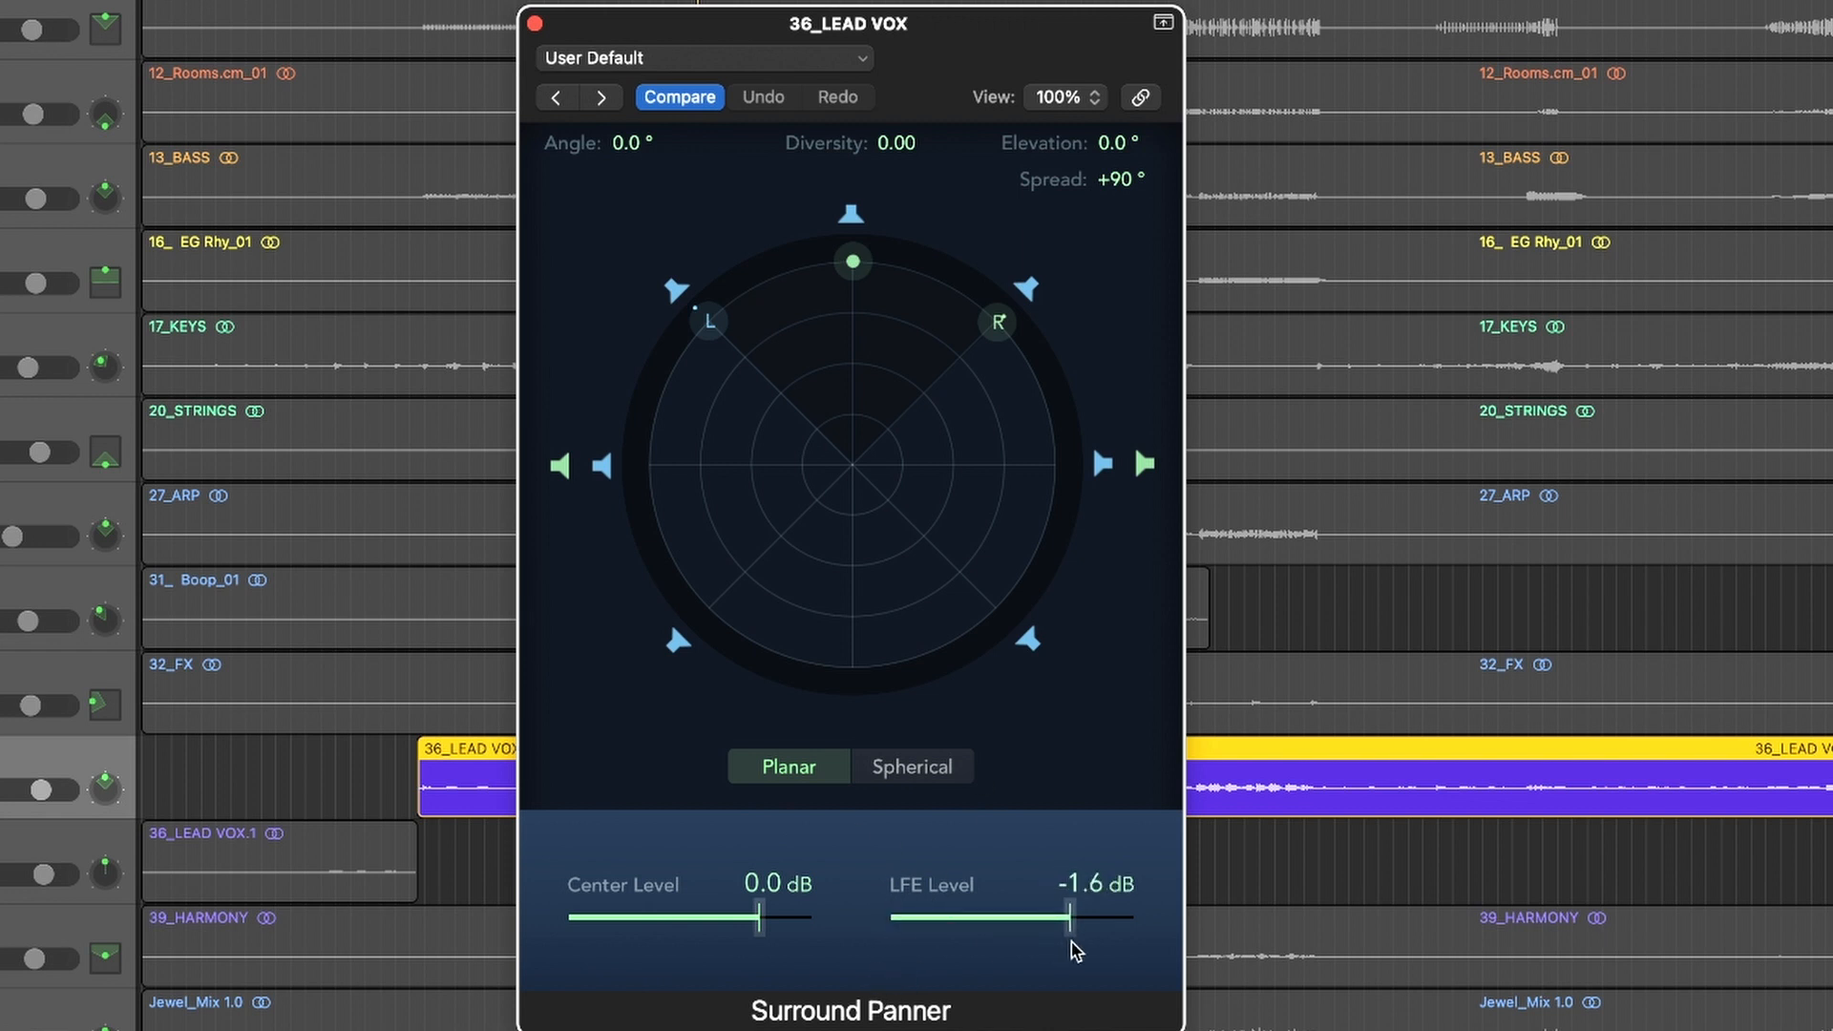
{"action": "left_click_drag", "start_coordinate": [1076, 948], "coordinate": [1018, 941]}
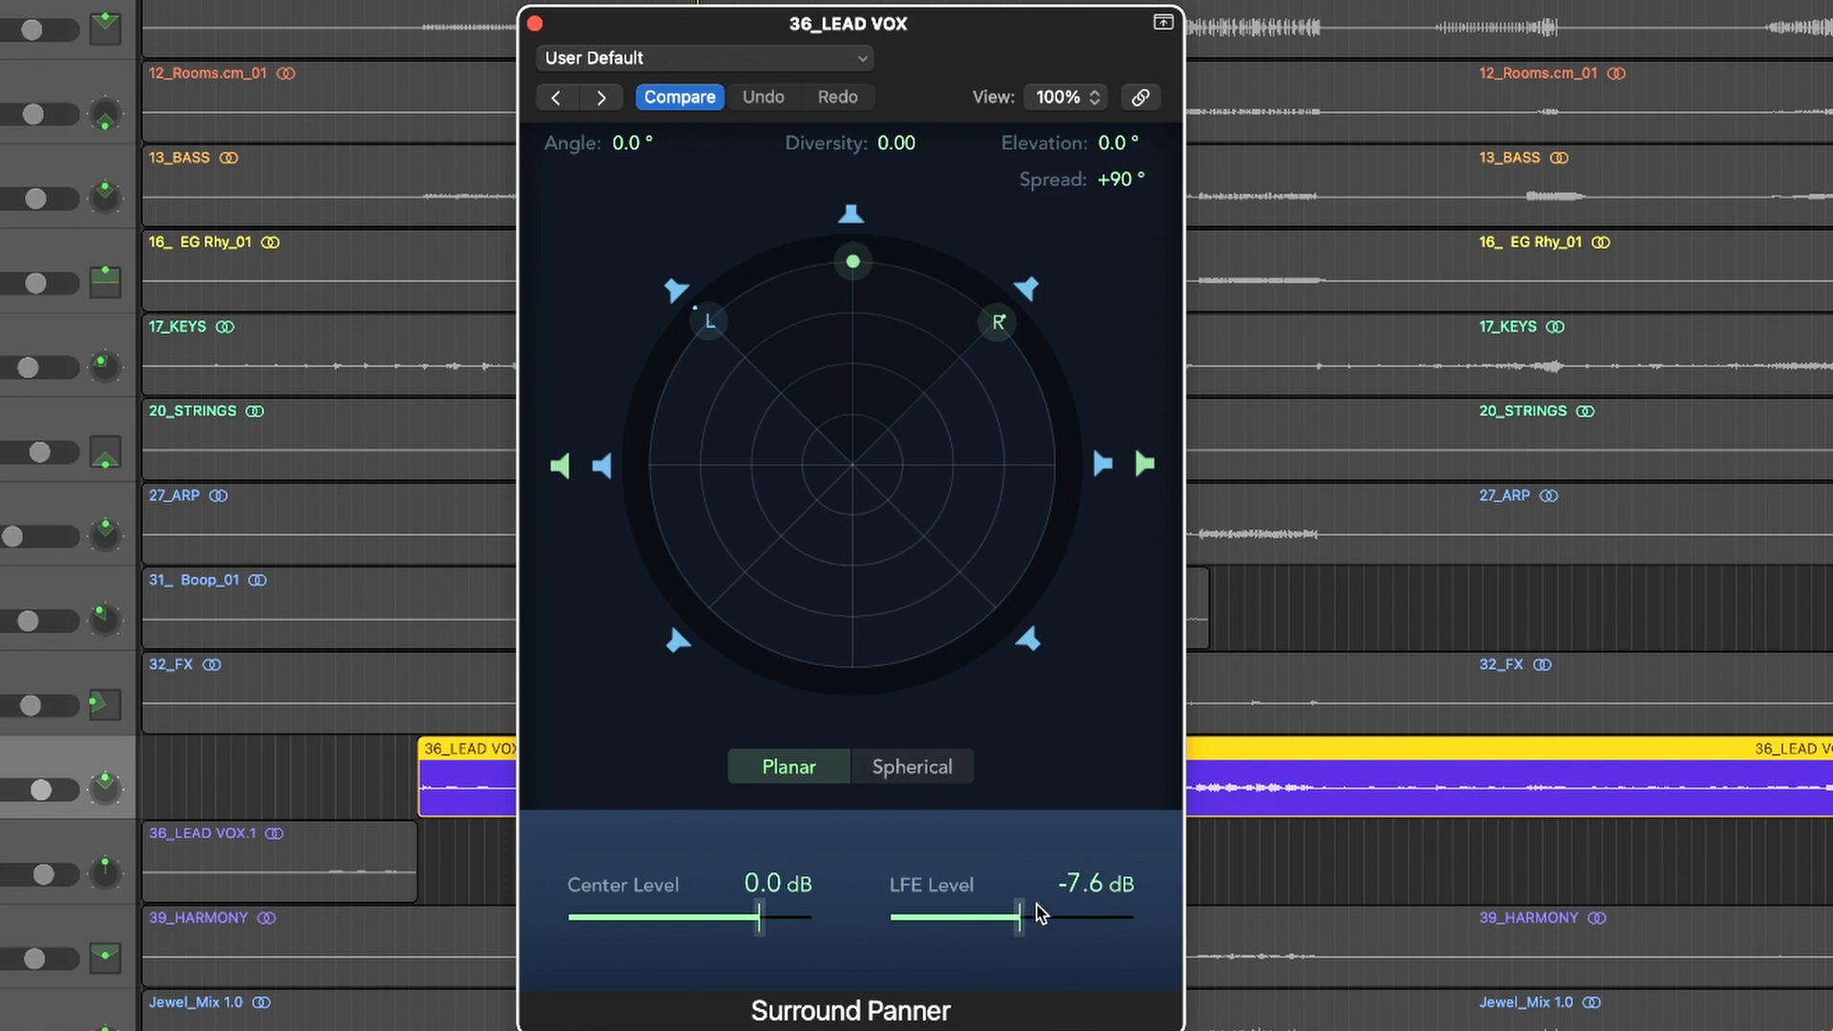
{"action": "mouse_move", "coordinate": [1012, 921]}
{"action": "left_mouse_down"}
{"action": "mouse_move", "coordinate": [946, 928]}
{"action": "mouse_move", "coordinate": [1006, 928]}
{"action": "left_mouse_up"}
{"action": "left_click_drag", "start_coordinate": [1007, 919], "coordinate": [890, 919]}
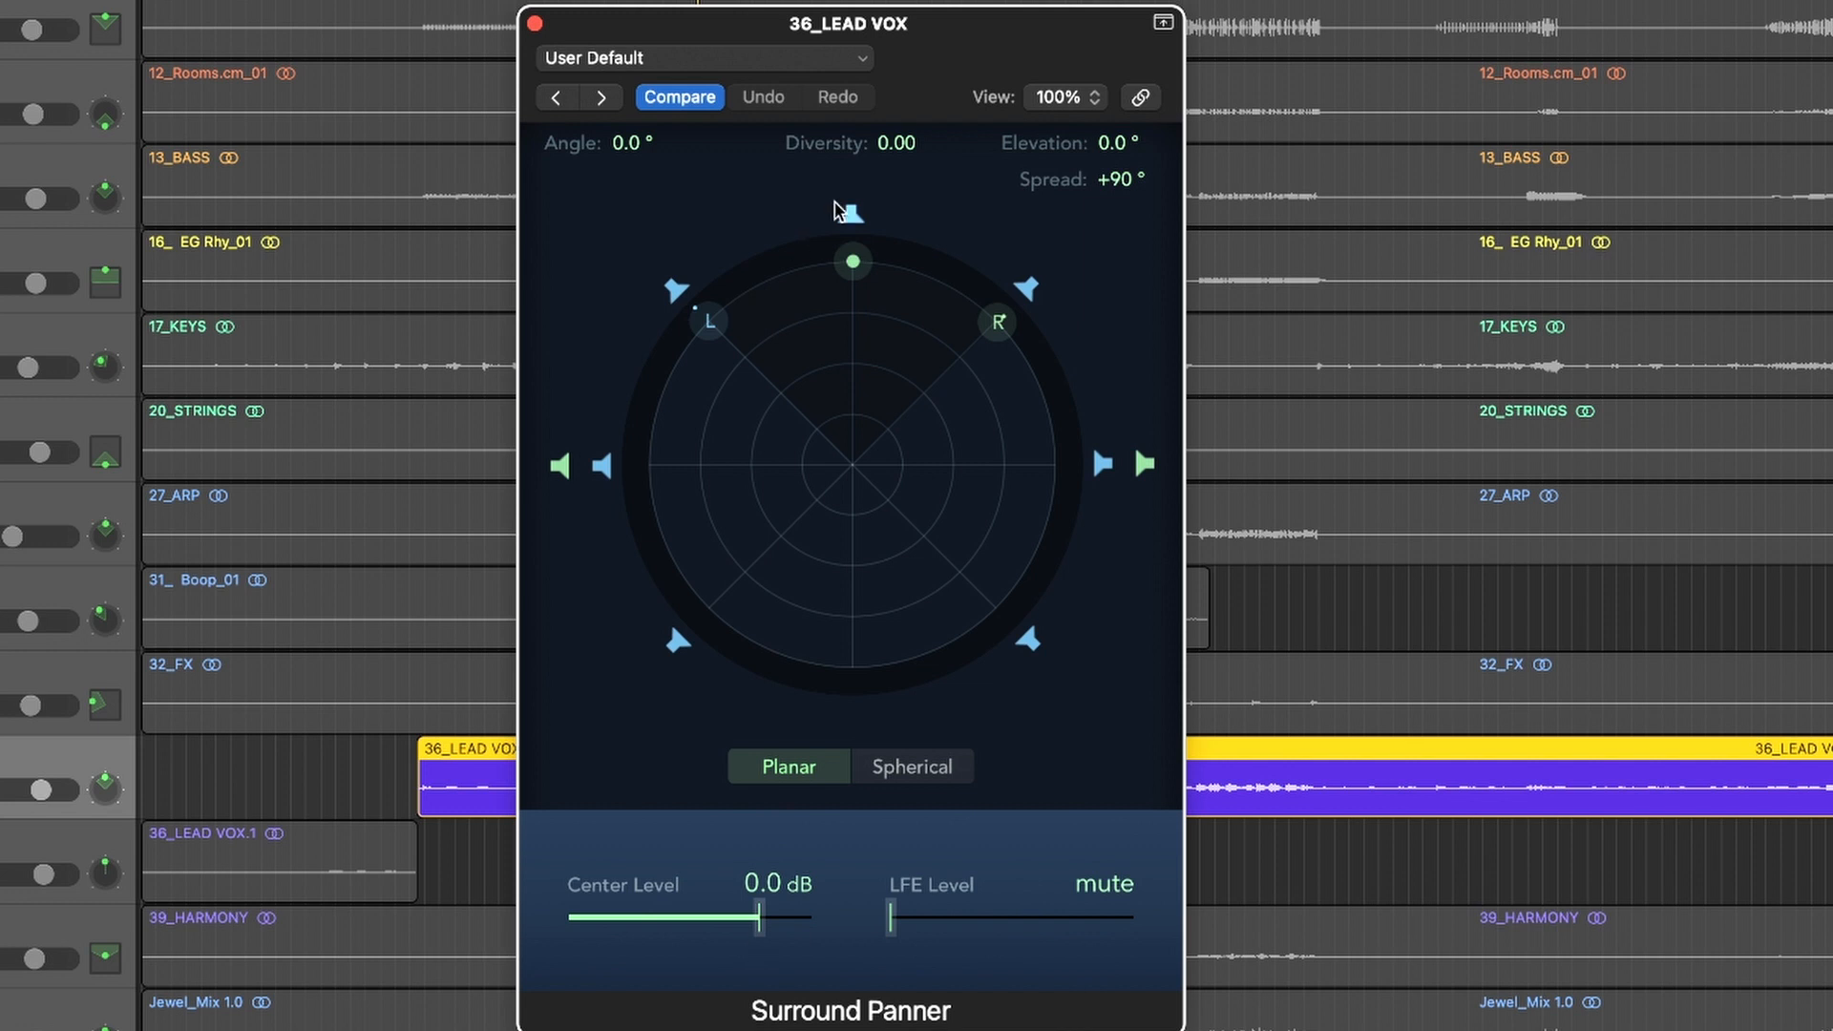
Step: Close the lead vocal's Surround Panner and deselect its region in the arrangement
{"action": "left_click_drag", "start_coordinate": [941, 50], "coordinate": [920, 47]}
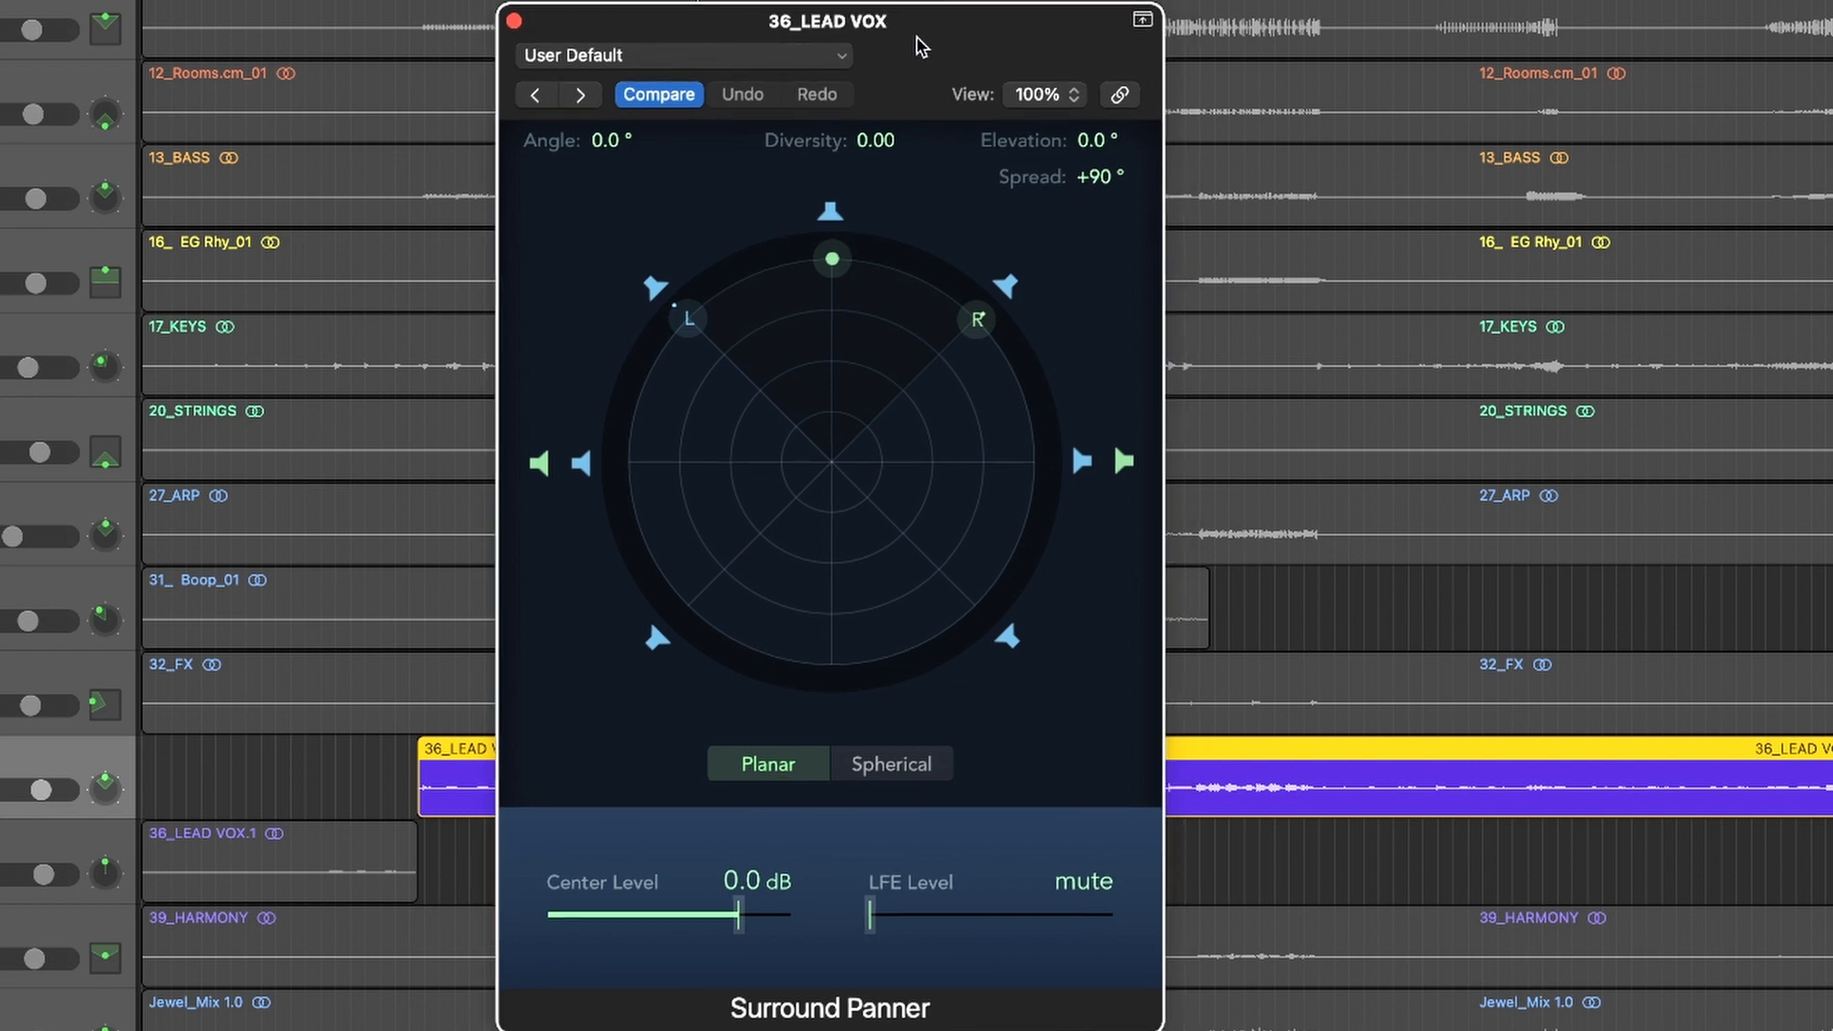
{"action": "left_click_drag", "start_coordinate": [919, 47], "coordinate": [972, 153]}
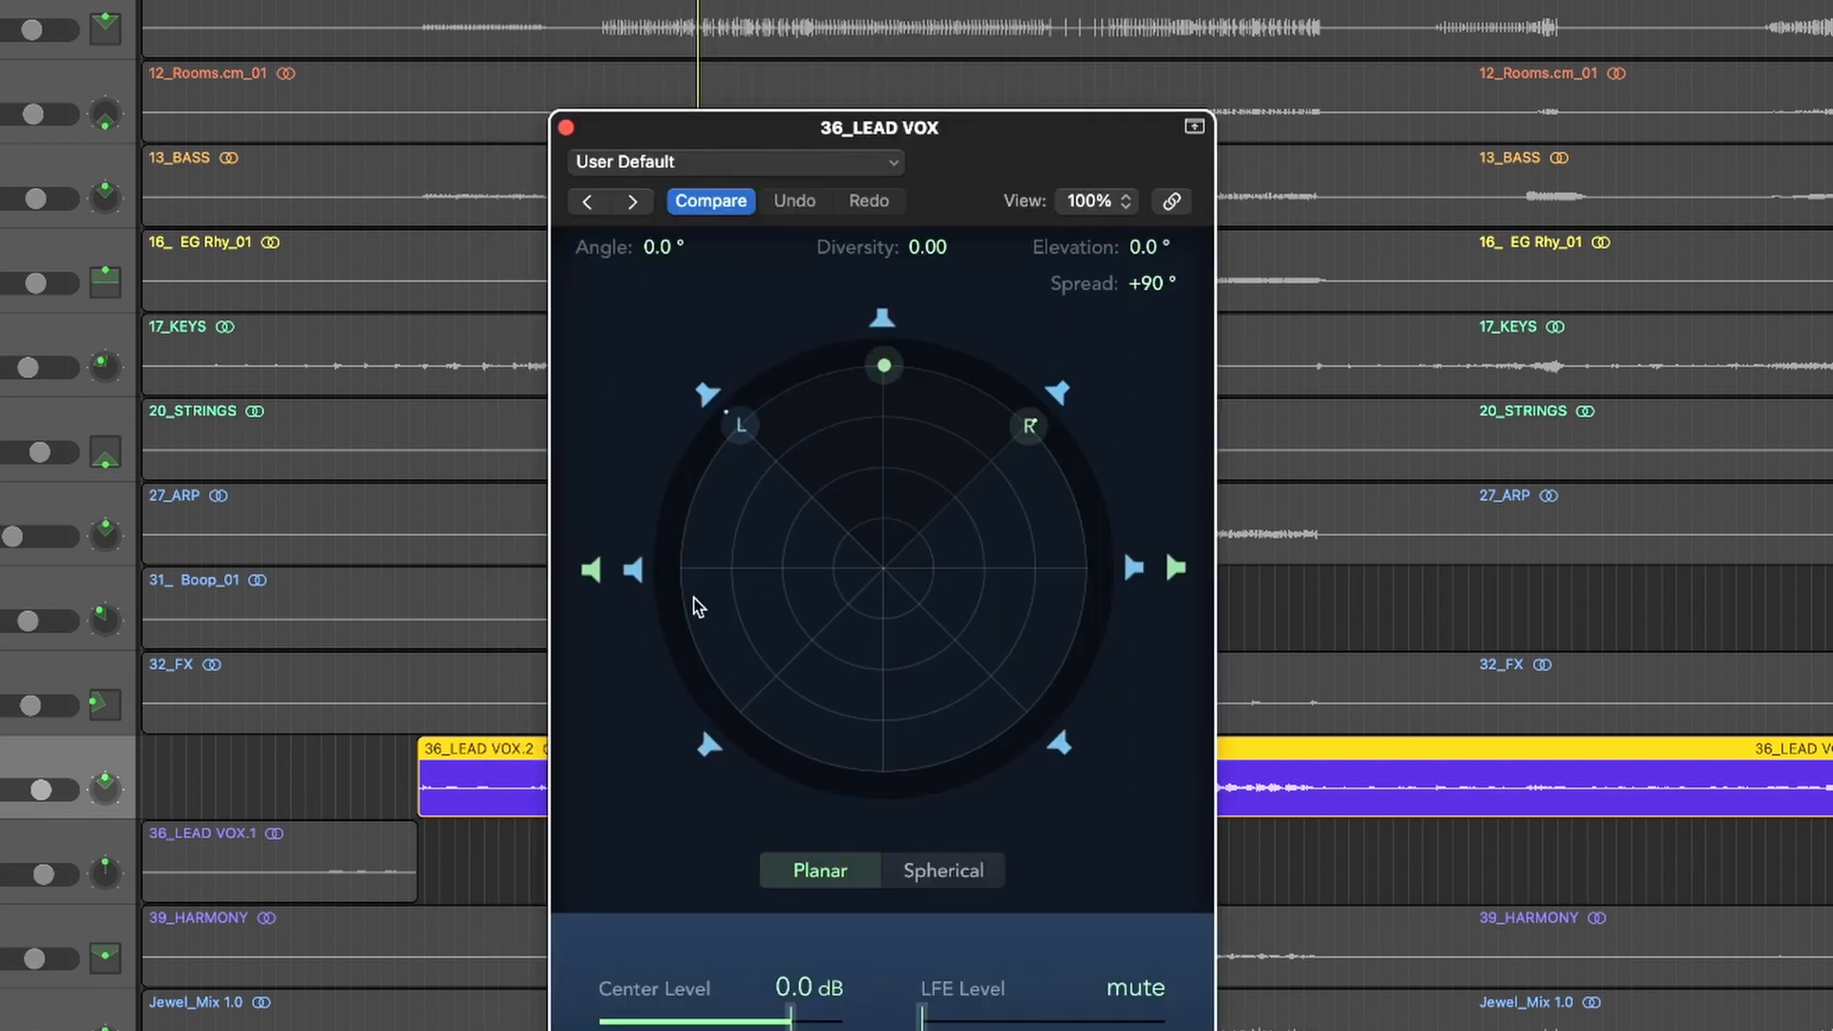
{"action": "left_click", "coordinate": [566, 128]}
{"action": "left_click", "coordinate": [1294, 621]}
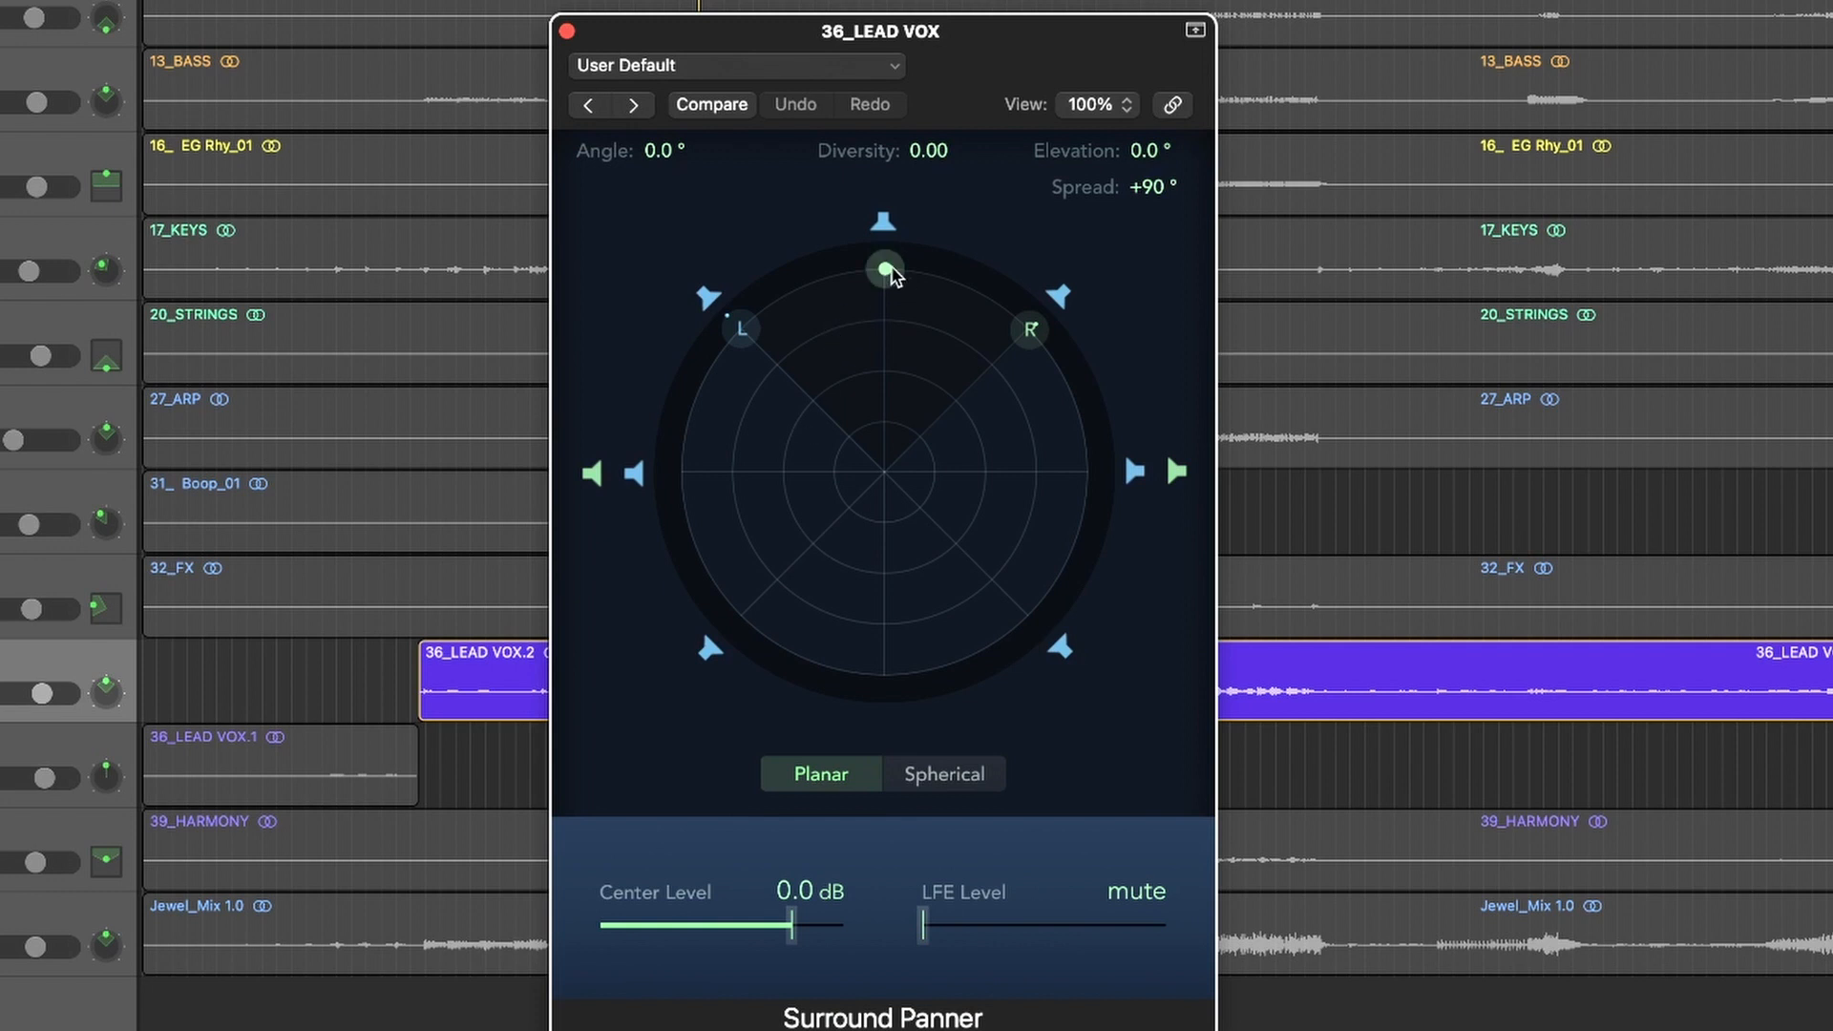
Step: Try moving the lead vocal around the surround circle, including angle +48.5° with diversity 0.75, reset it to front center, and close the panner
{"action": "left_click_drag", "start_coordinate": [893, 275], "coordinate": [821, 1029]}
{"action": "left_click_drag", "start_coordinate": [861, 674], "coordinate": [924, 444]}
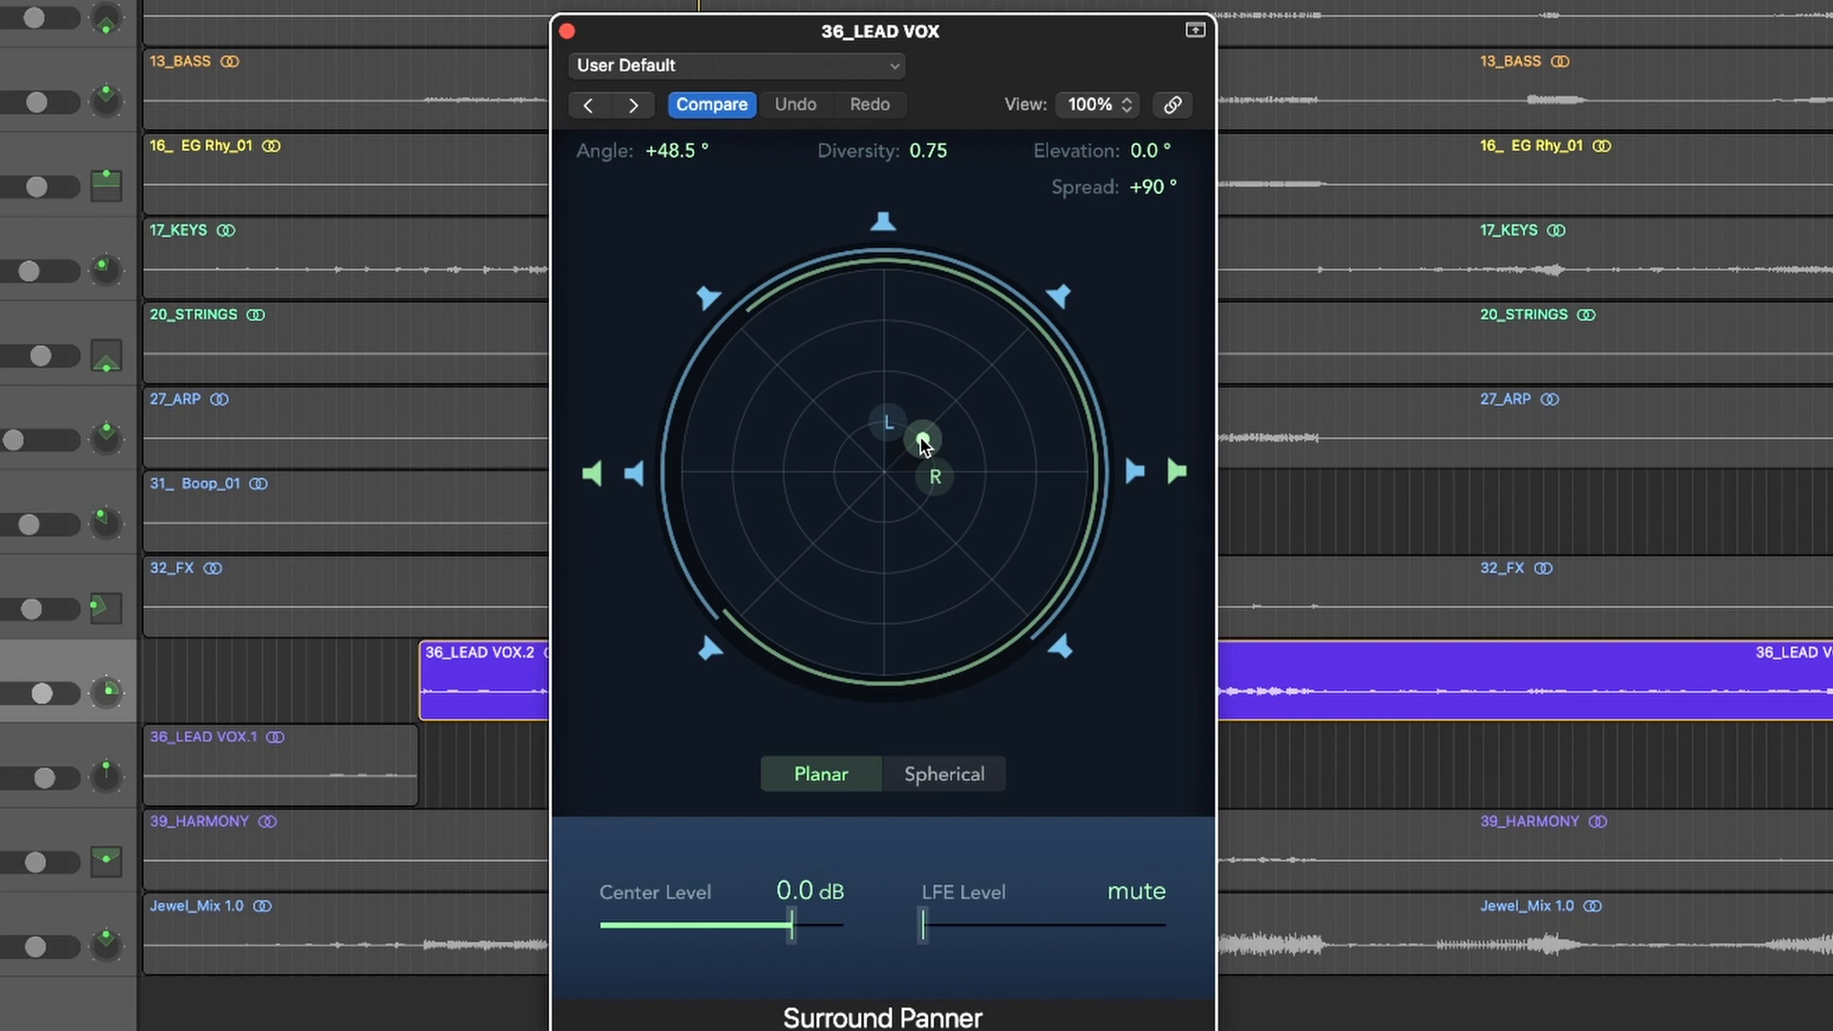
{"action": "left_click_drag", "start_coordinate": [923, 441], "coordinate": [884, 234]}
{"action": "left_click", "coordinate": [671, 150], "text": "alt"}
{"action": "left_click", "coordinate": [567, 32]}
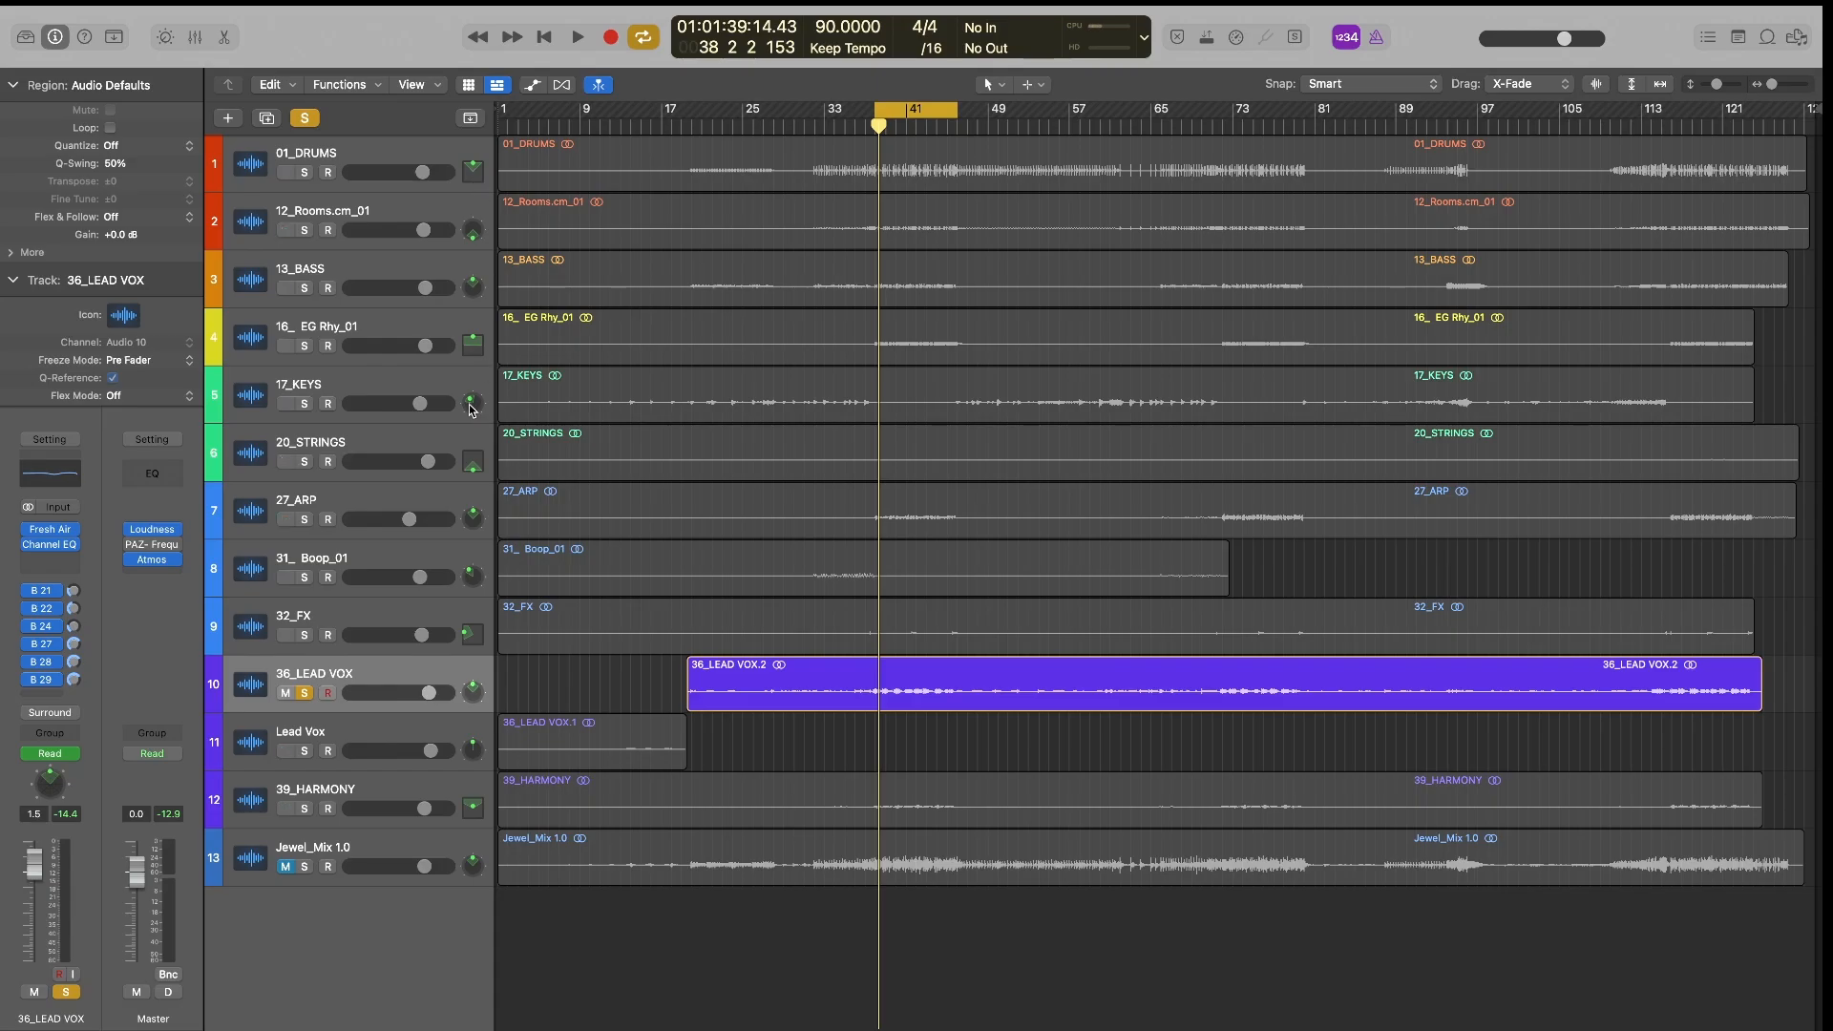
Step: Compare the Surround Panner of 17_KEYS with the 3D Object Panner of 39_HARMONY, closing each one
{"action": "double_click", "coordinate": [470, 405]}
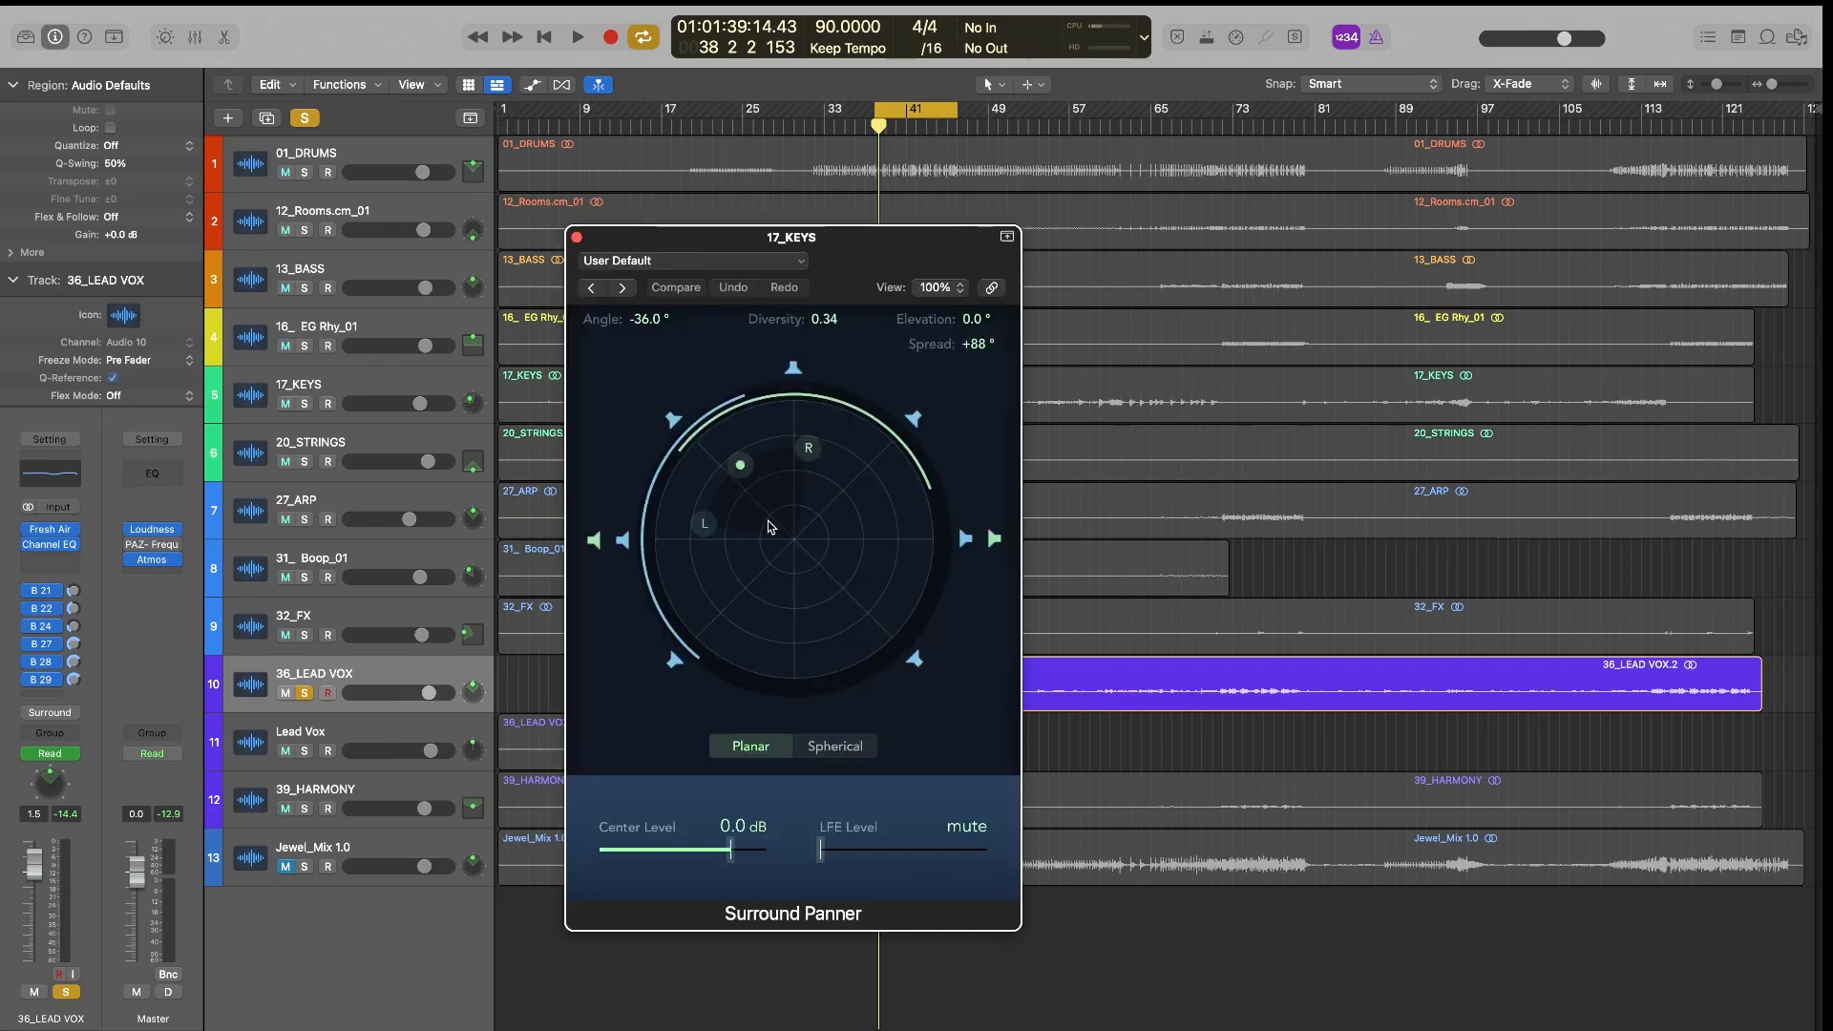
{"action": "left_click", "coordinate": [577, 236]}
{"action": "left_click", "coordinate": [402, 792]}
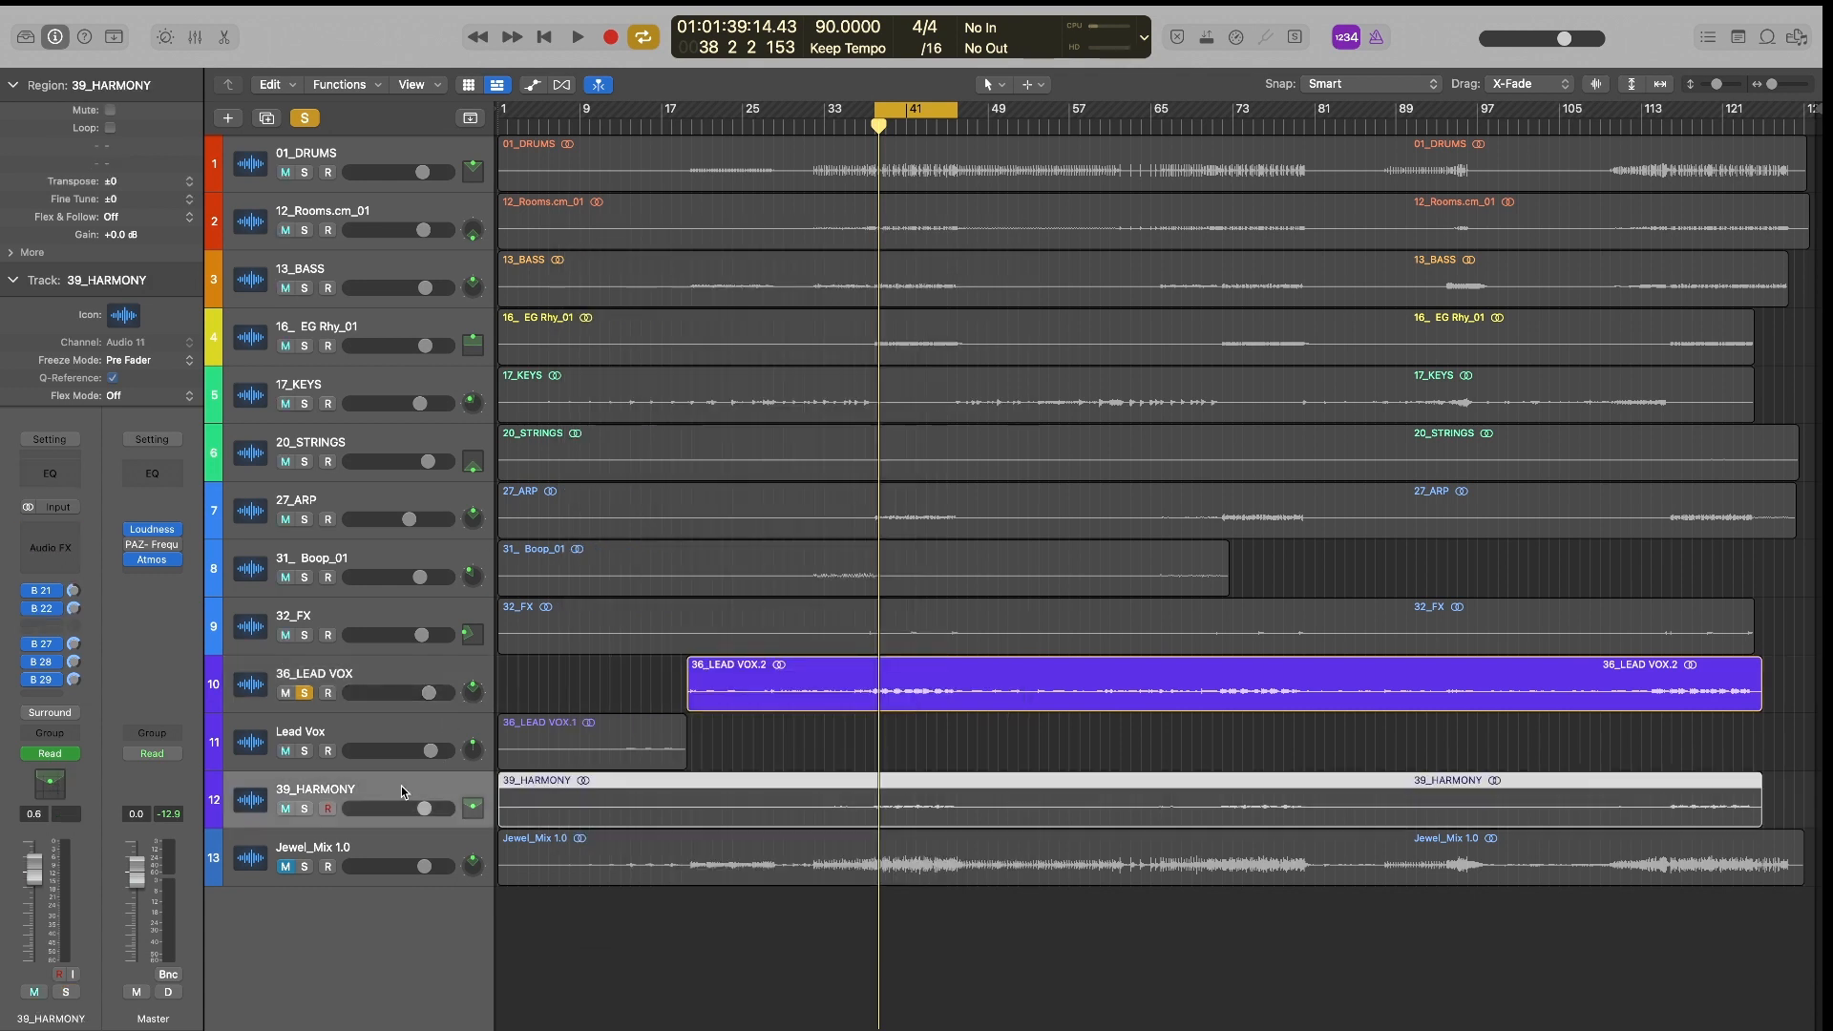
{"action": "double_click", "coordinate": [472, 808]}
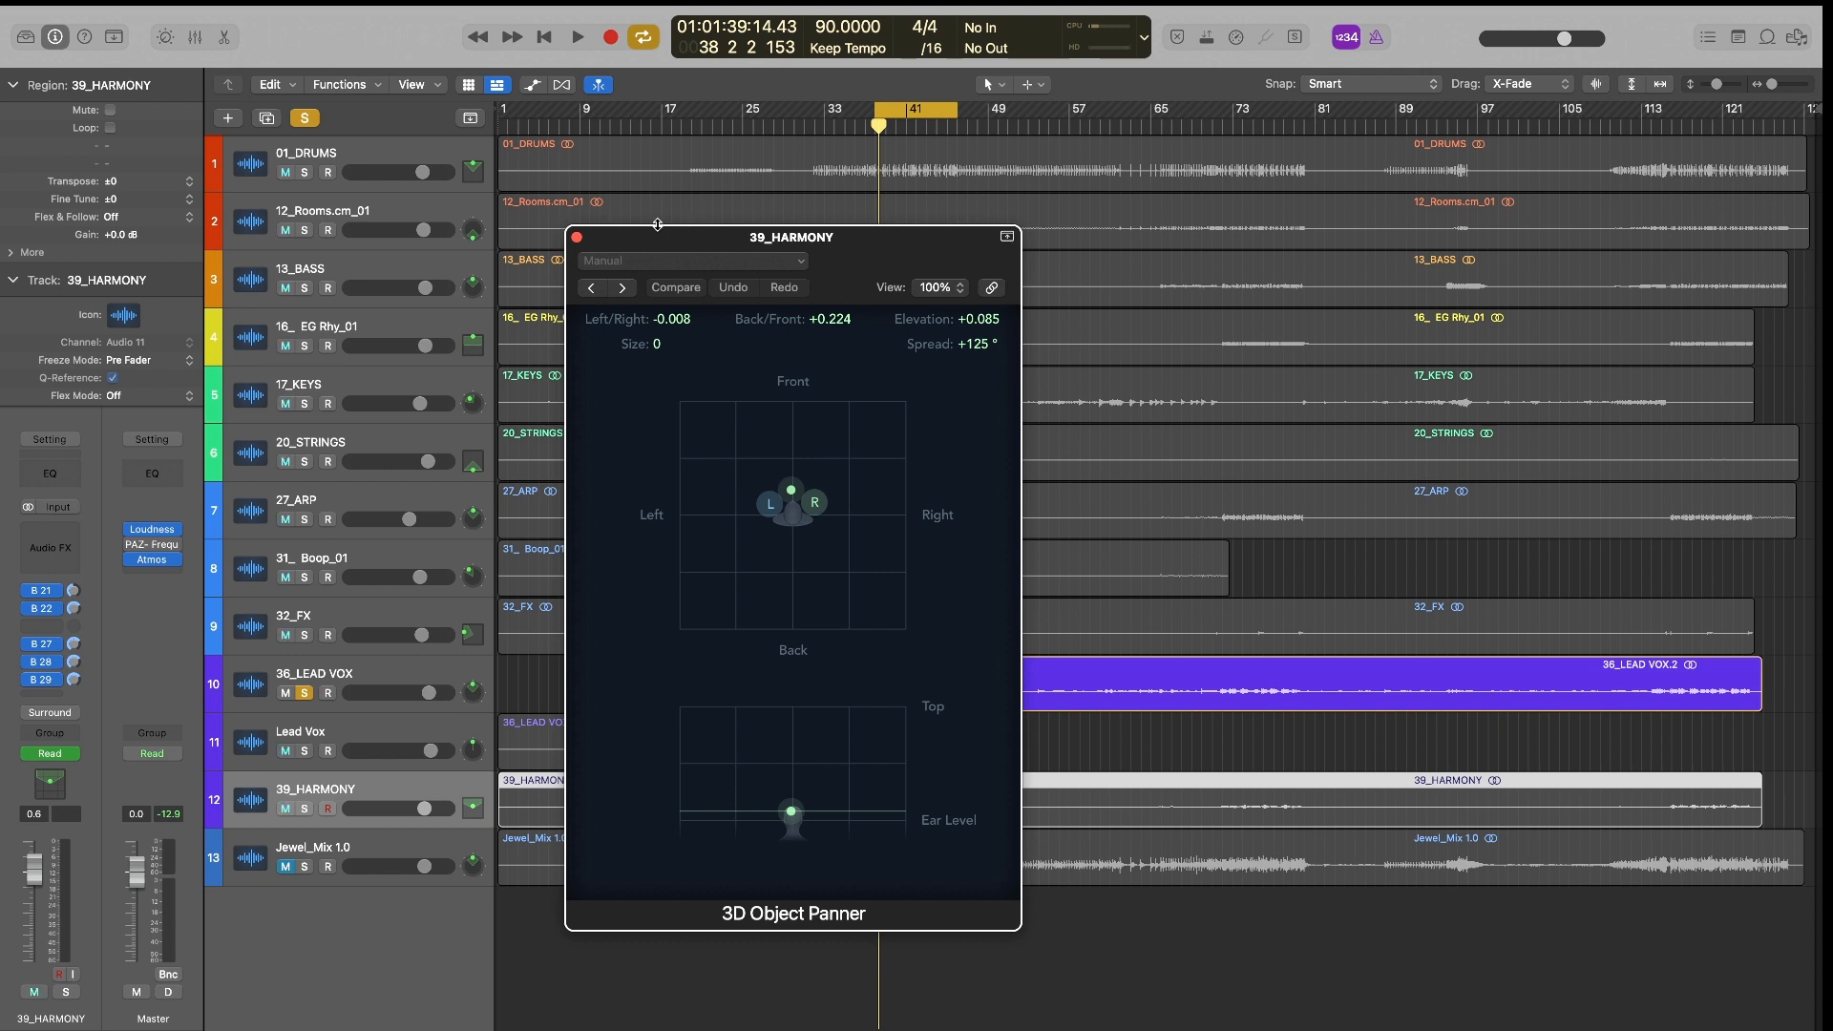
{"action": "left_click", "coordinate": [577, 238]}
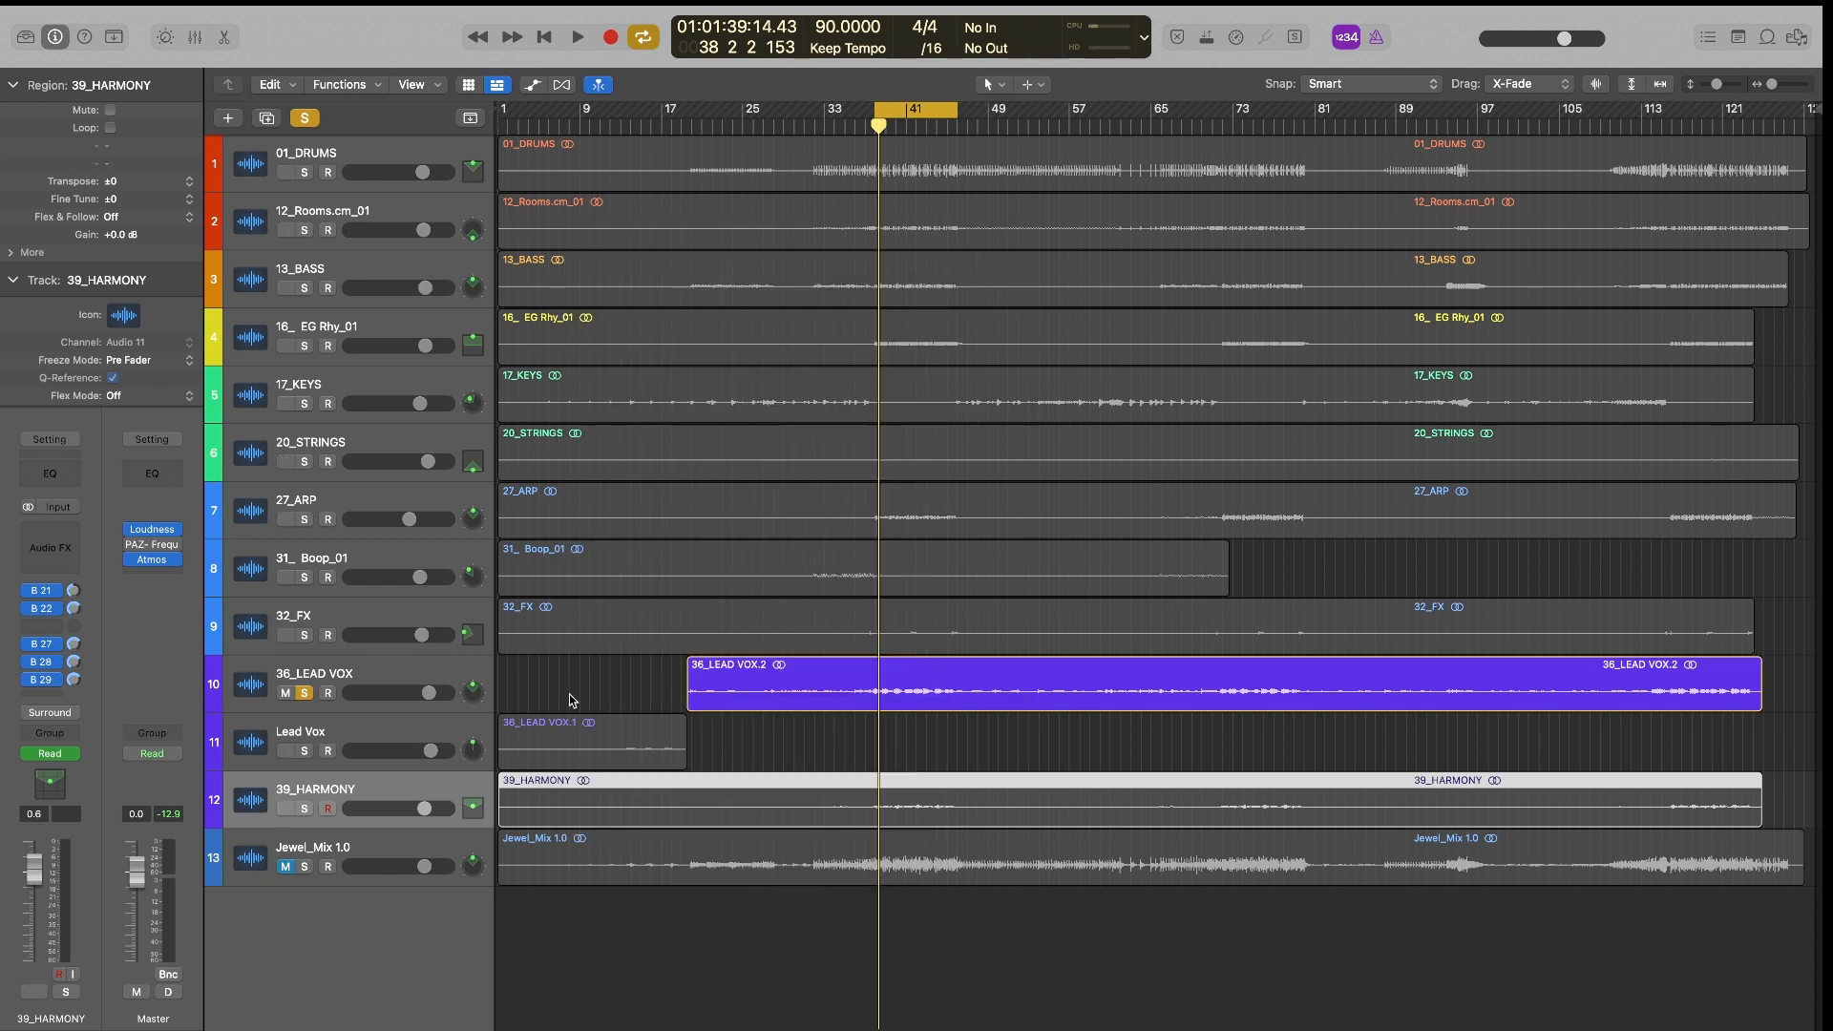
Step: Select the 31_ Boop_01 track and examine the front-center pan position in the 36_LEAD VOX Surround Panner, closing it when done
{"action": "left_click", "coordinate": [438, 554]}
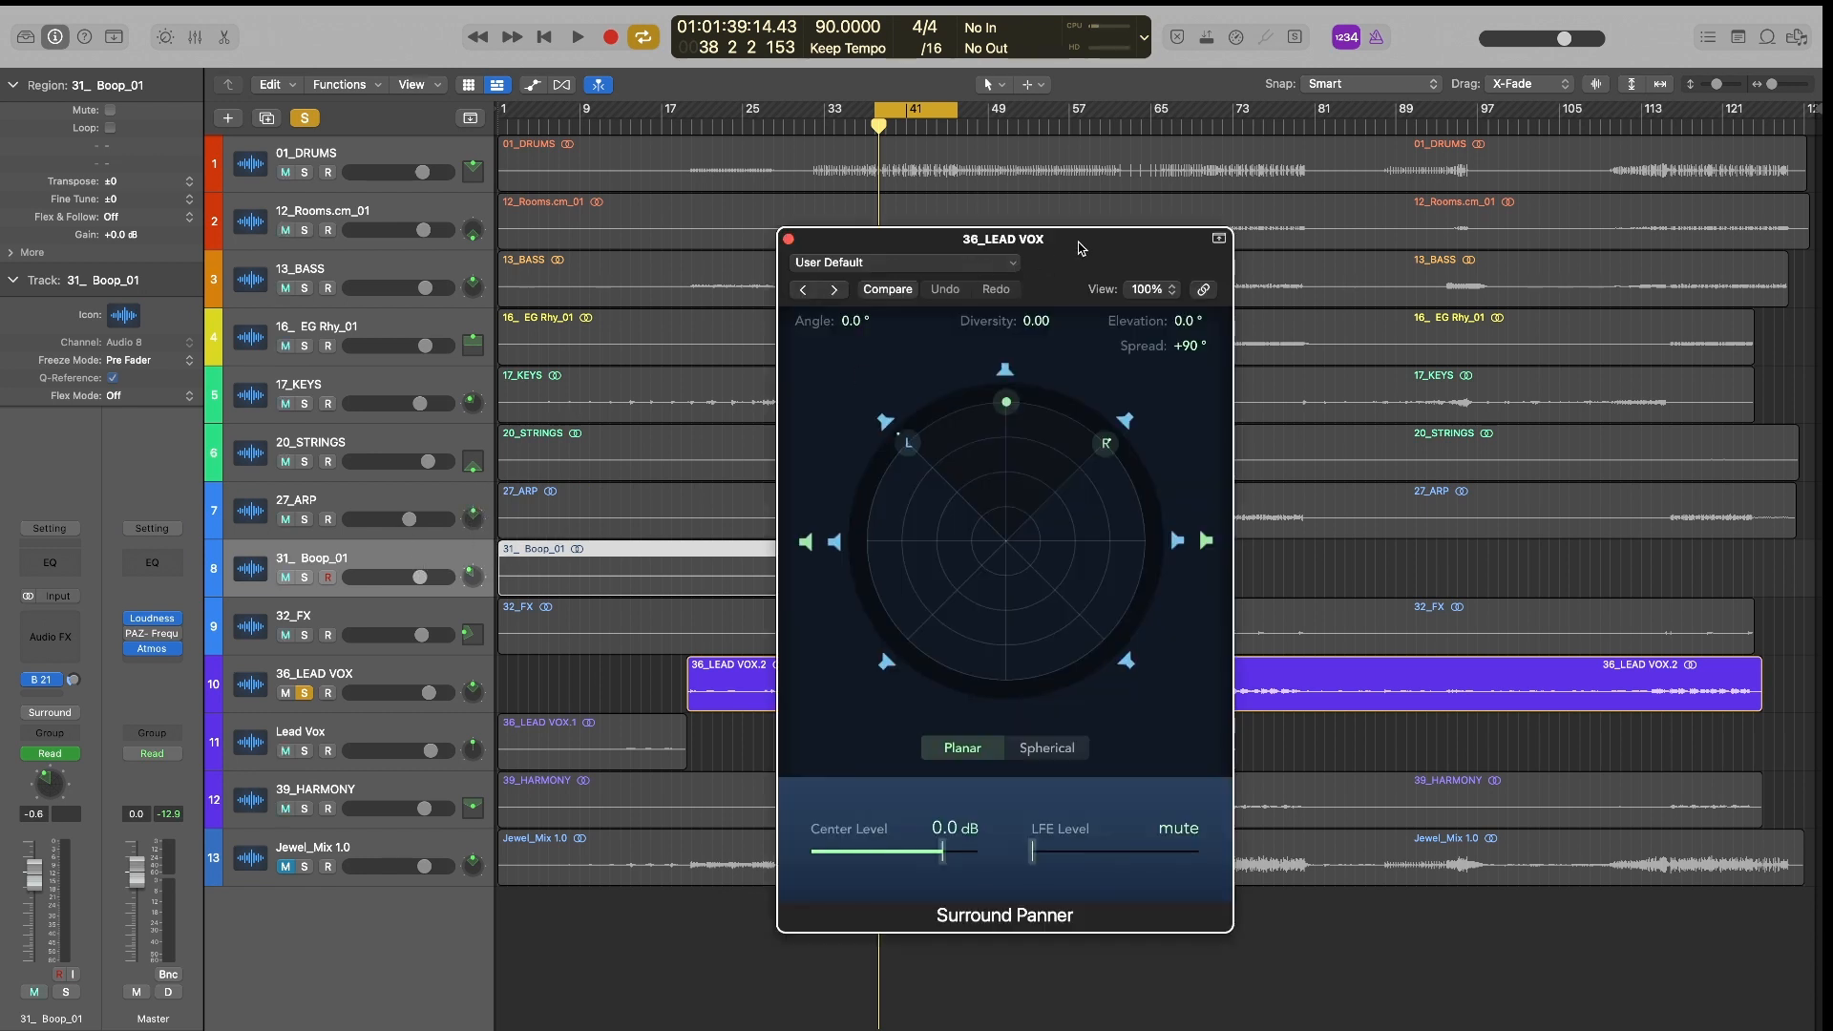
{"action": "left_click_drag", "start_coordinate": [1083, 245], "coordinate": [1071, 239]}
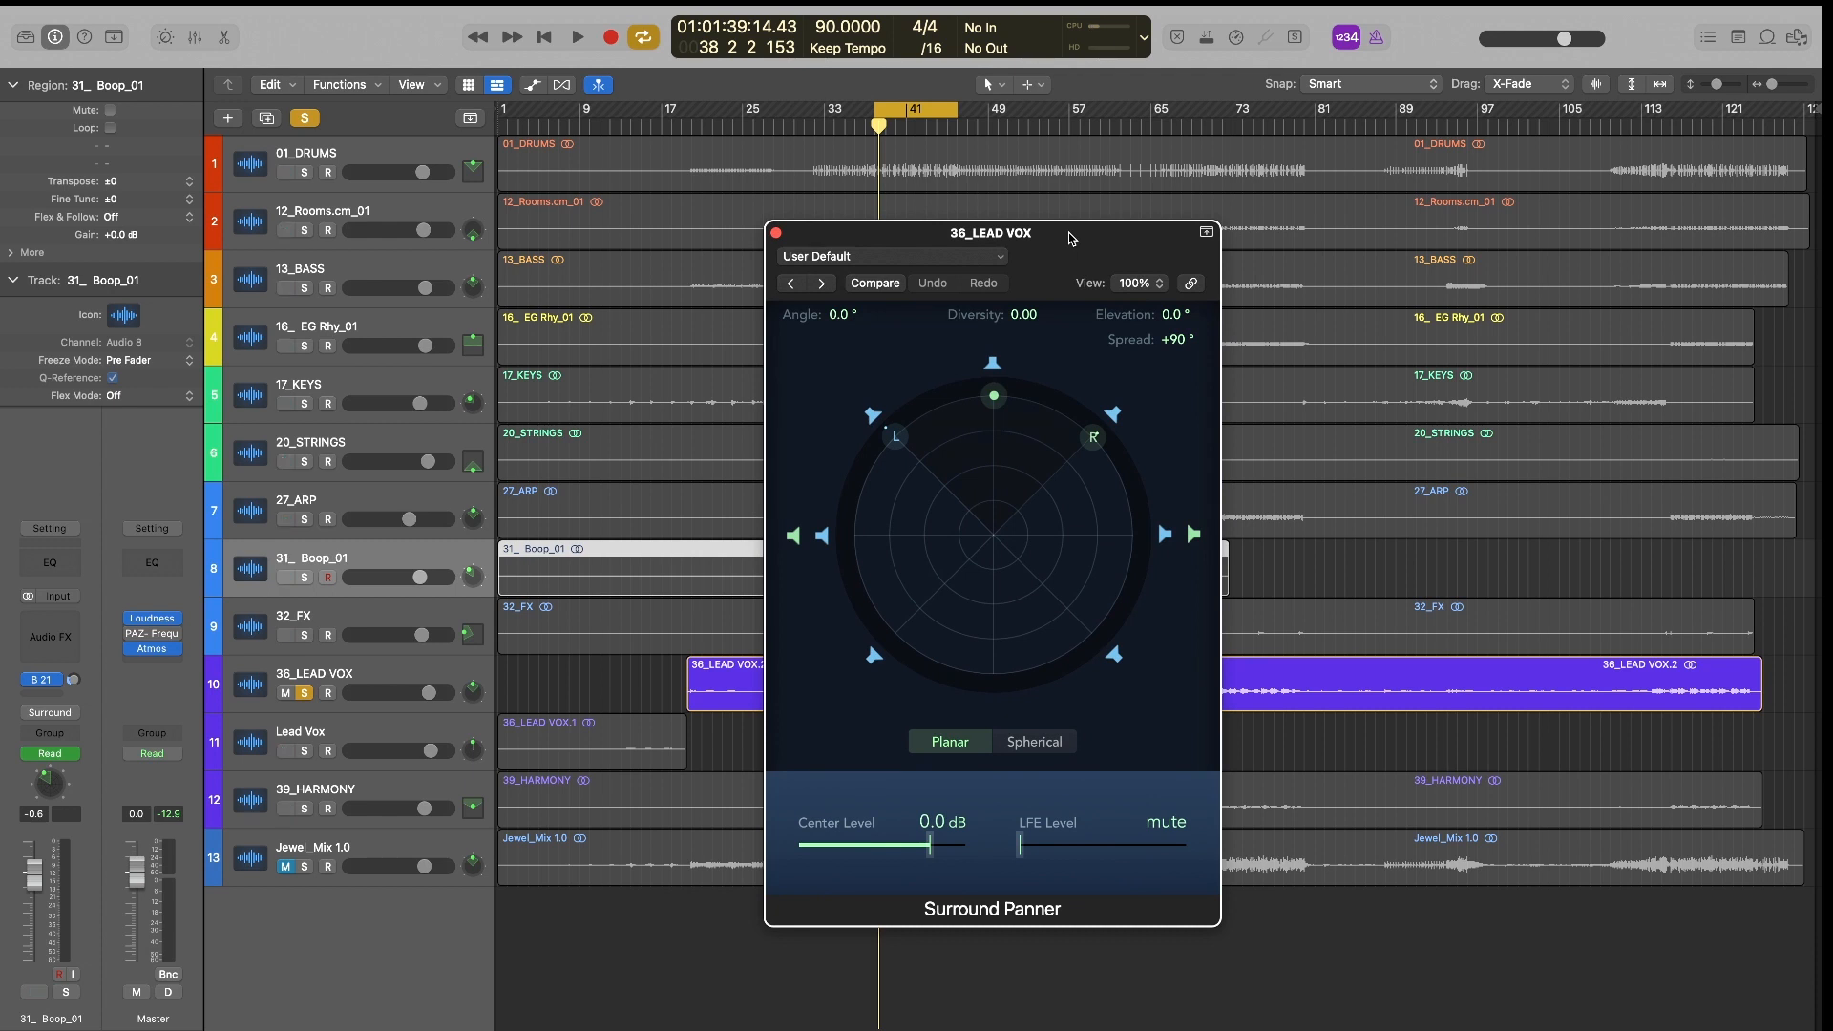
{"action": "mouse_move", "coordinate": [994, 395]}
{"action": "left_mouse_down"}
{"action": "mouse_move", "coordinate": [992, 482]}
{"action": "mouse_move", "coordinate": [996, 396]}
{"action": "left_mouse_up"}
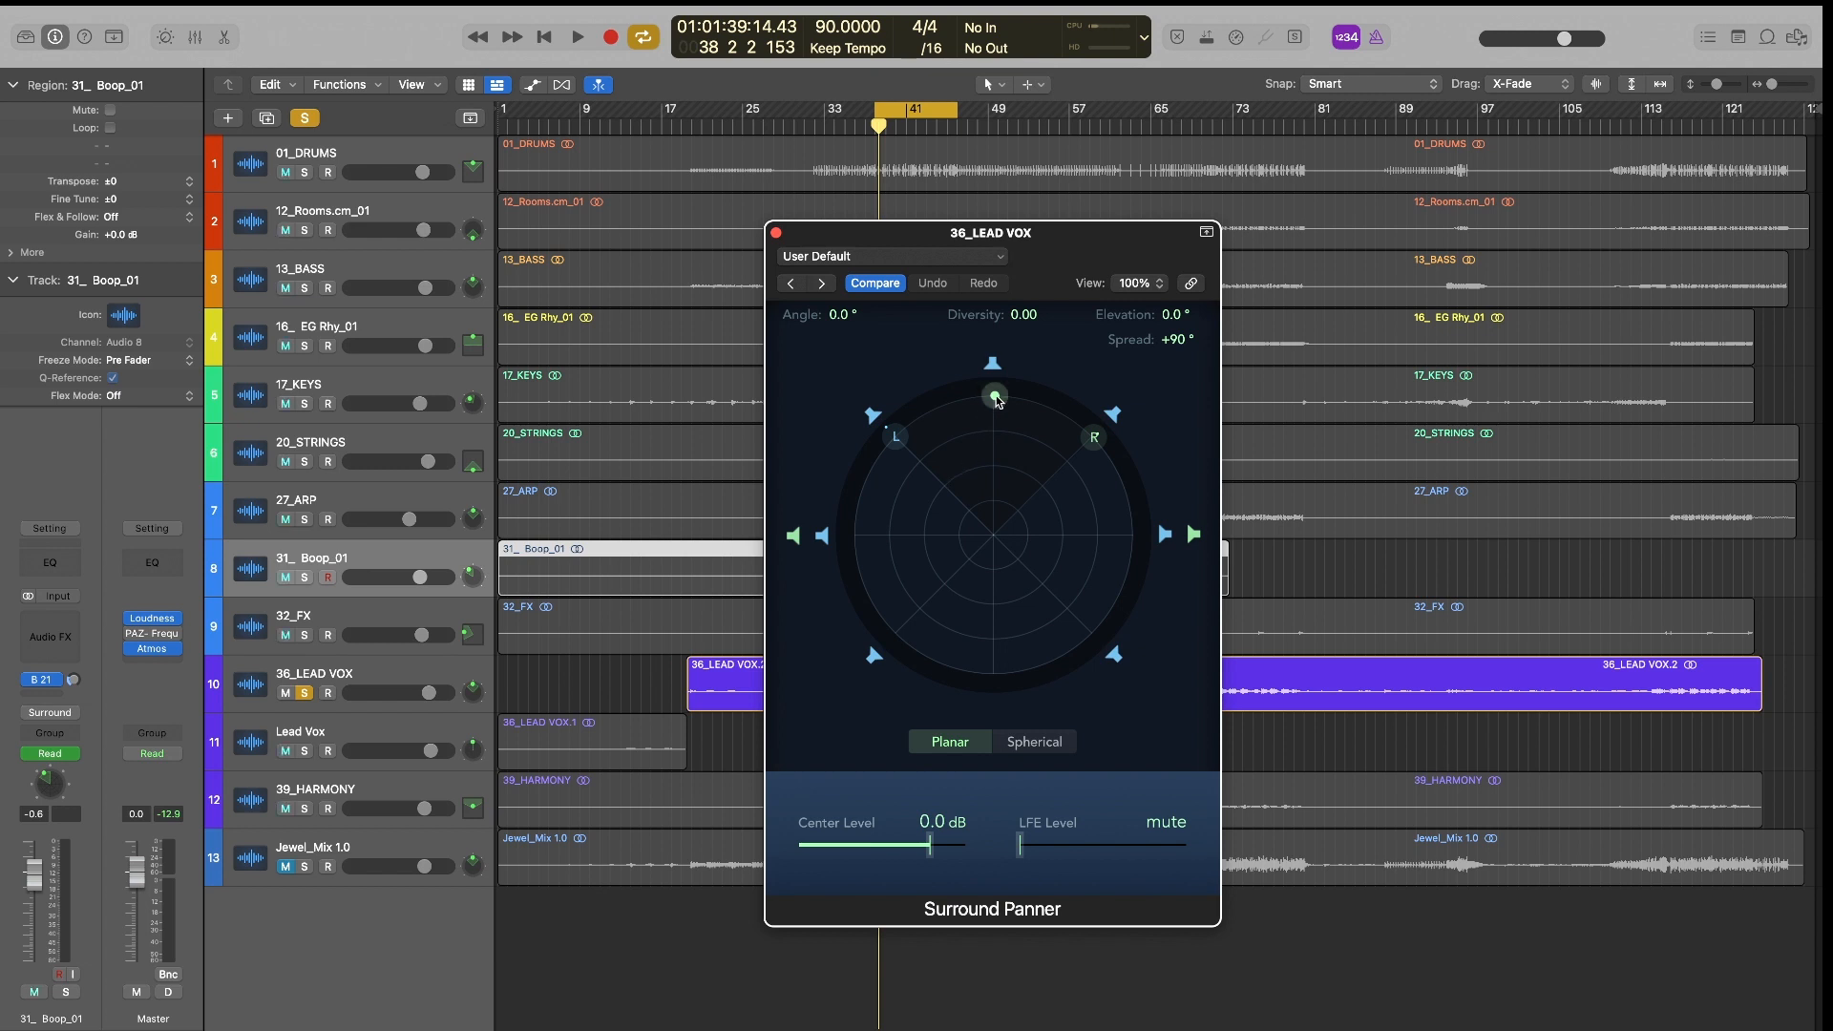
{"action": "mouse_move", "coordinate": [994, 395]}
{"action": "left_mouse_down"}
{"action": "mouse_move", "coordinate": [1052, 401]}
{"action": "mouse_move", "coordinate": [994, 395]}
{"action": "left_mouse_up"}
{"action": "left_click_drag", "start_coordinate": [1080, 261], "coordinate": [1058, 254]}
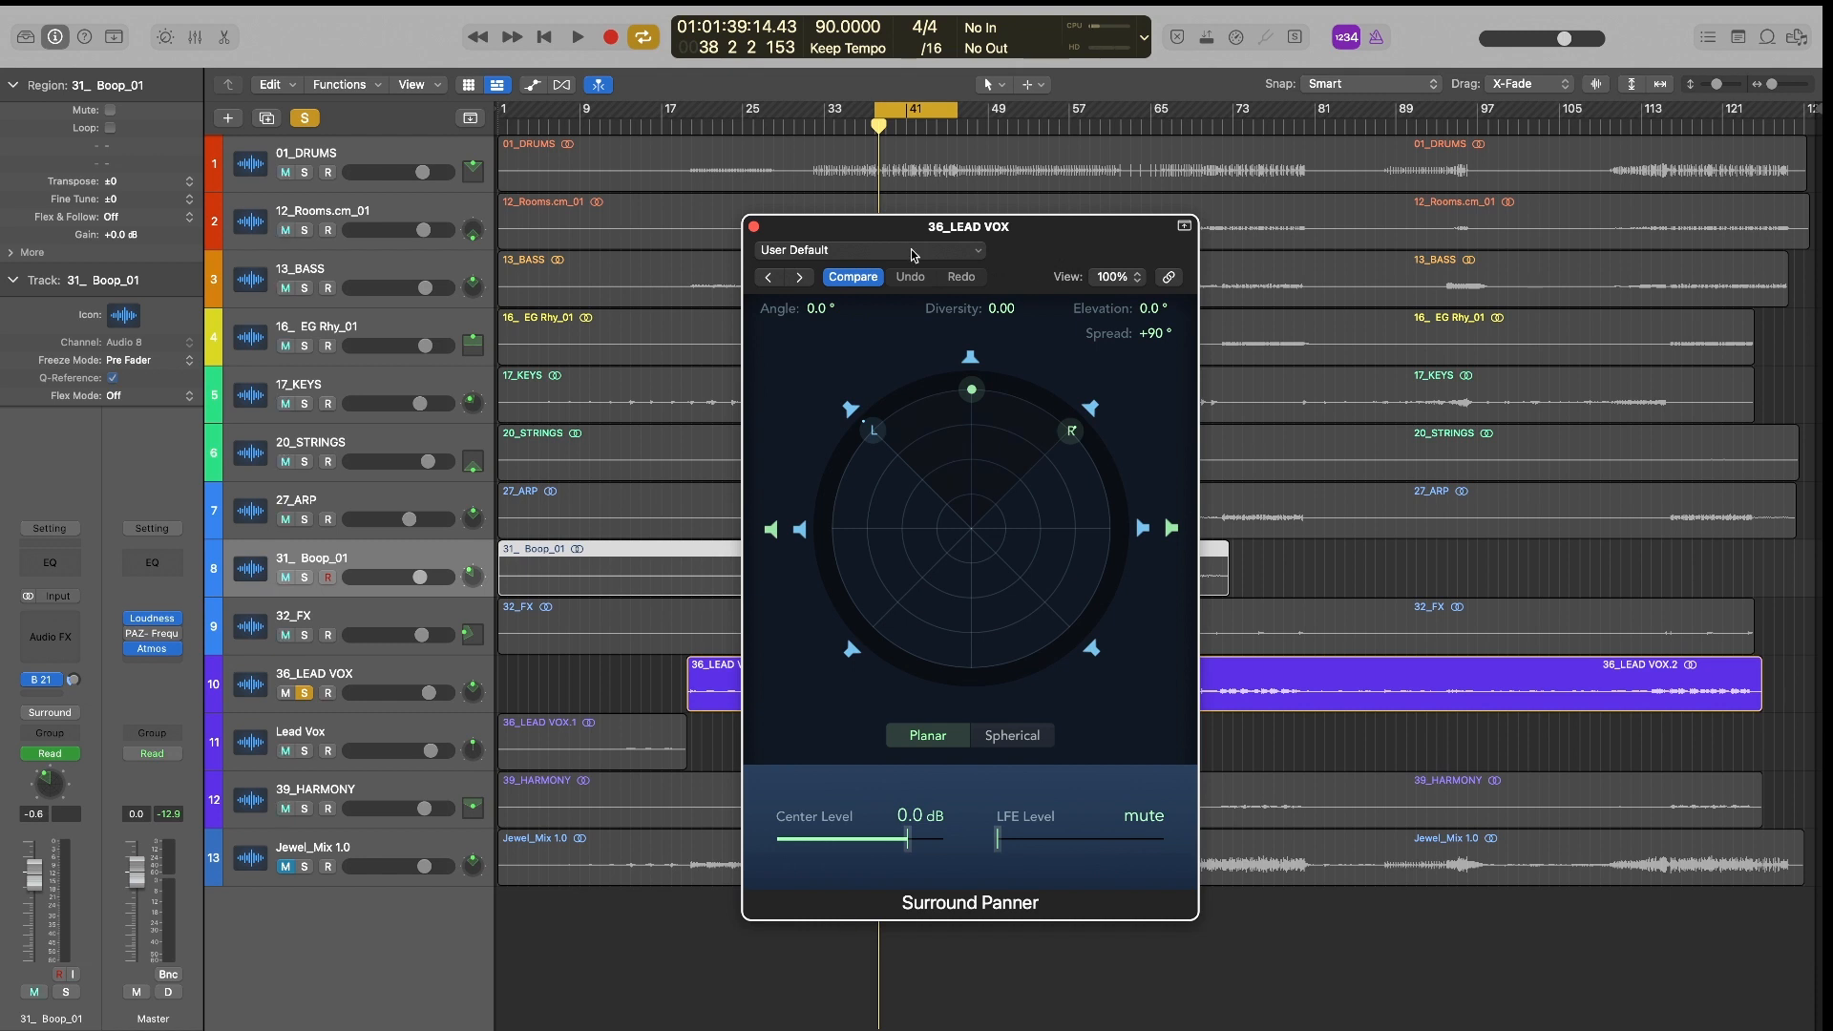
{"action": "left_click", "coordinate": [754, 226]}
Step: Solo 31_ Boop_01 instead of 36_LEAD VOX and play it with the cycle range at about bars 65 to 73
{"action": "left_click", "coordinate": [649, 697]}
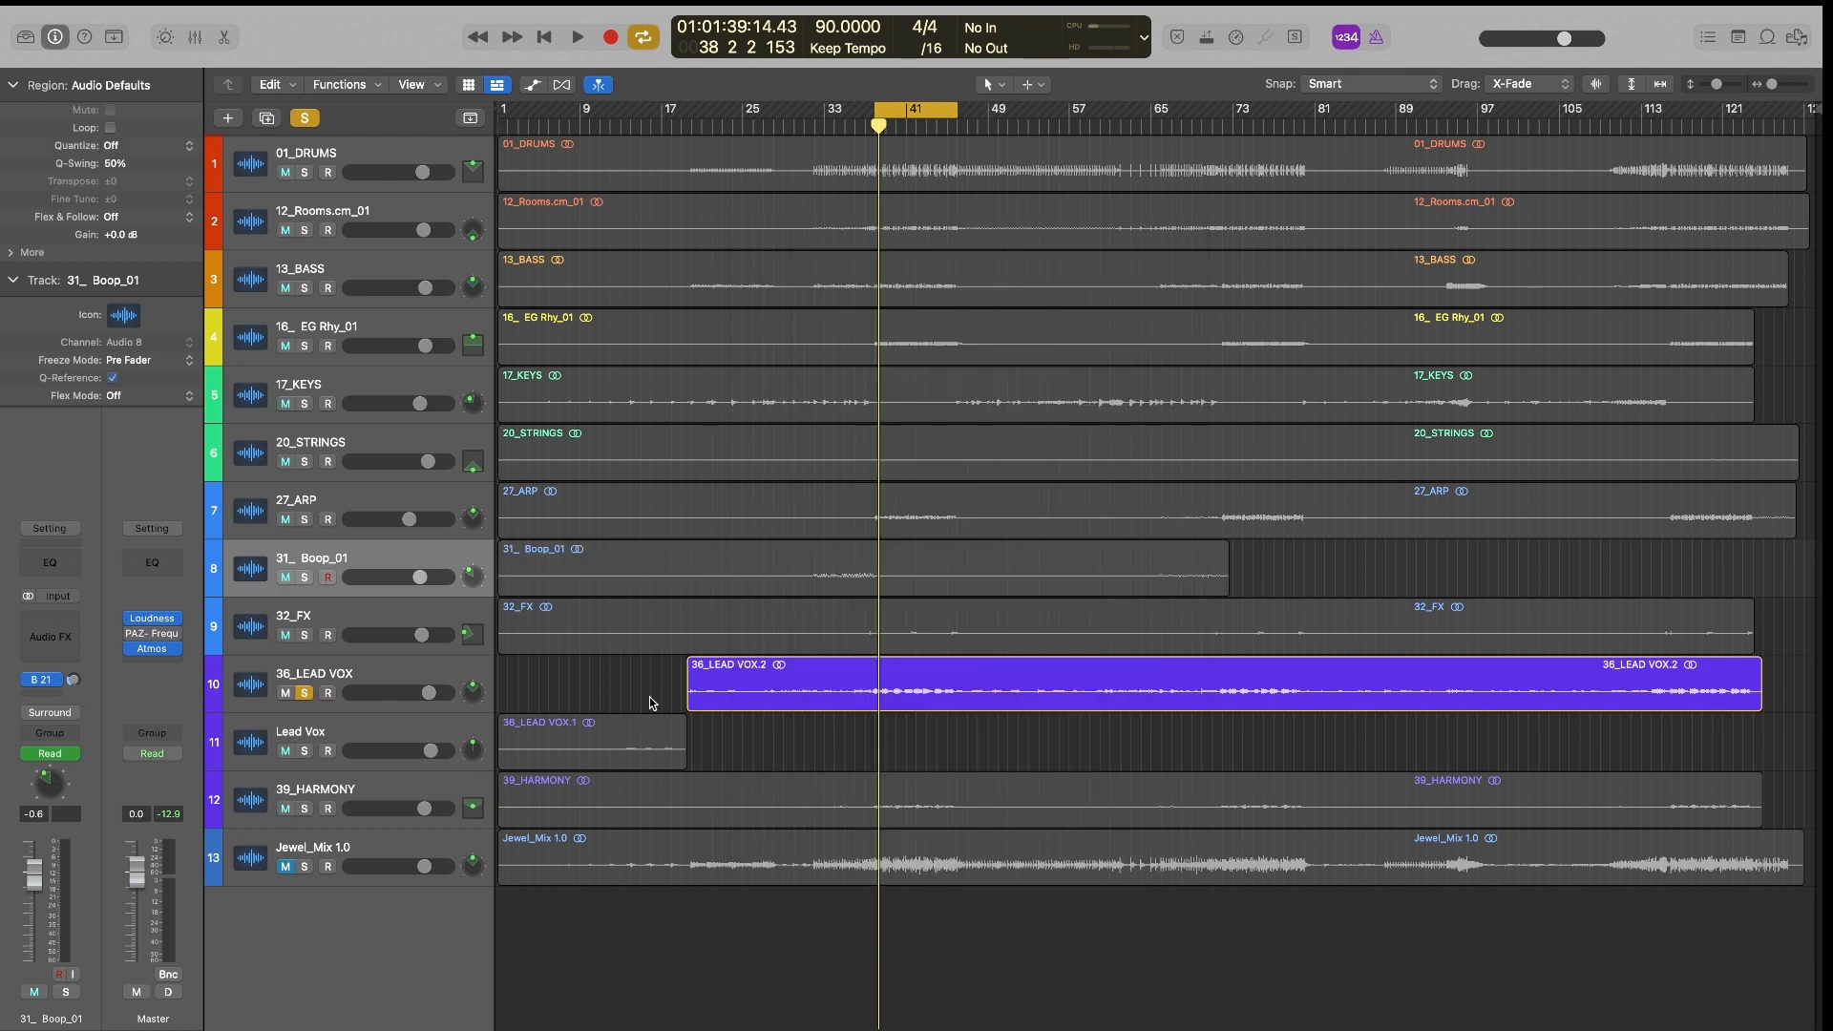
{"action": "left_click", "coordinate": [380, 553]}
{"action": "key", "text": "s"}
{"action": "left_click_drag", "start_coordinate": [912, 113], "coordinate": [1196, 133]}
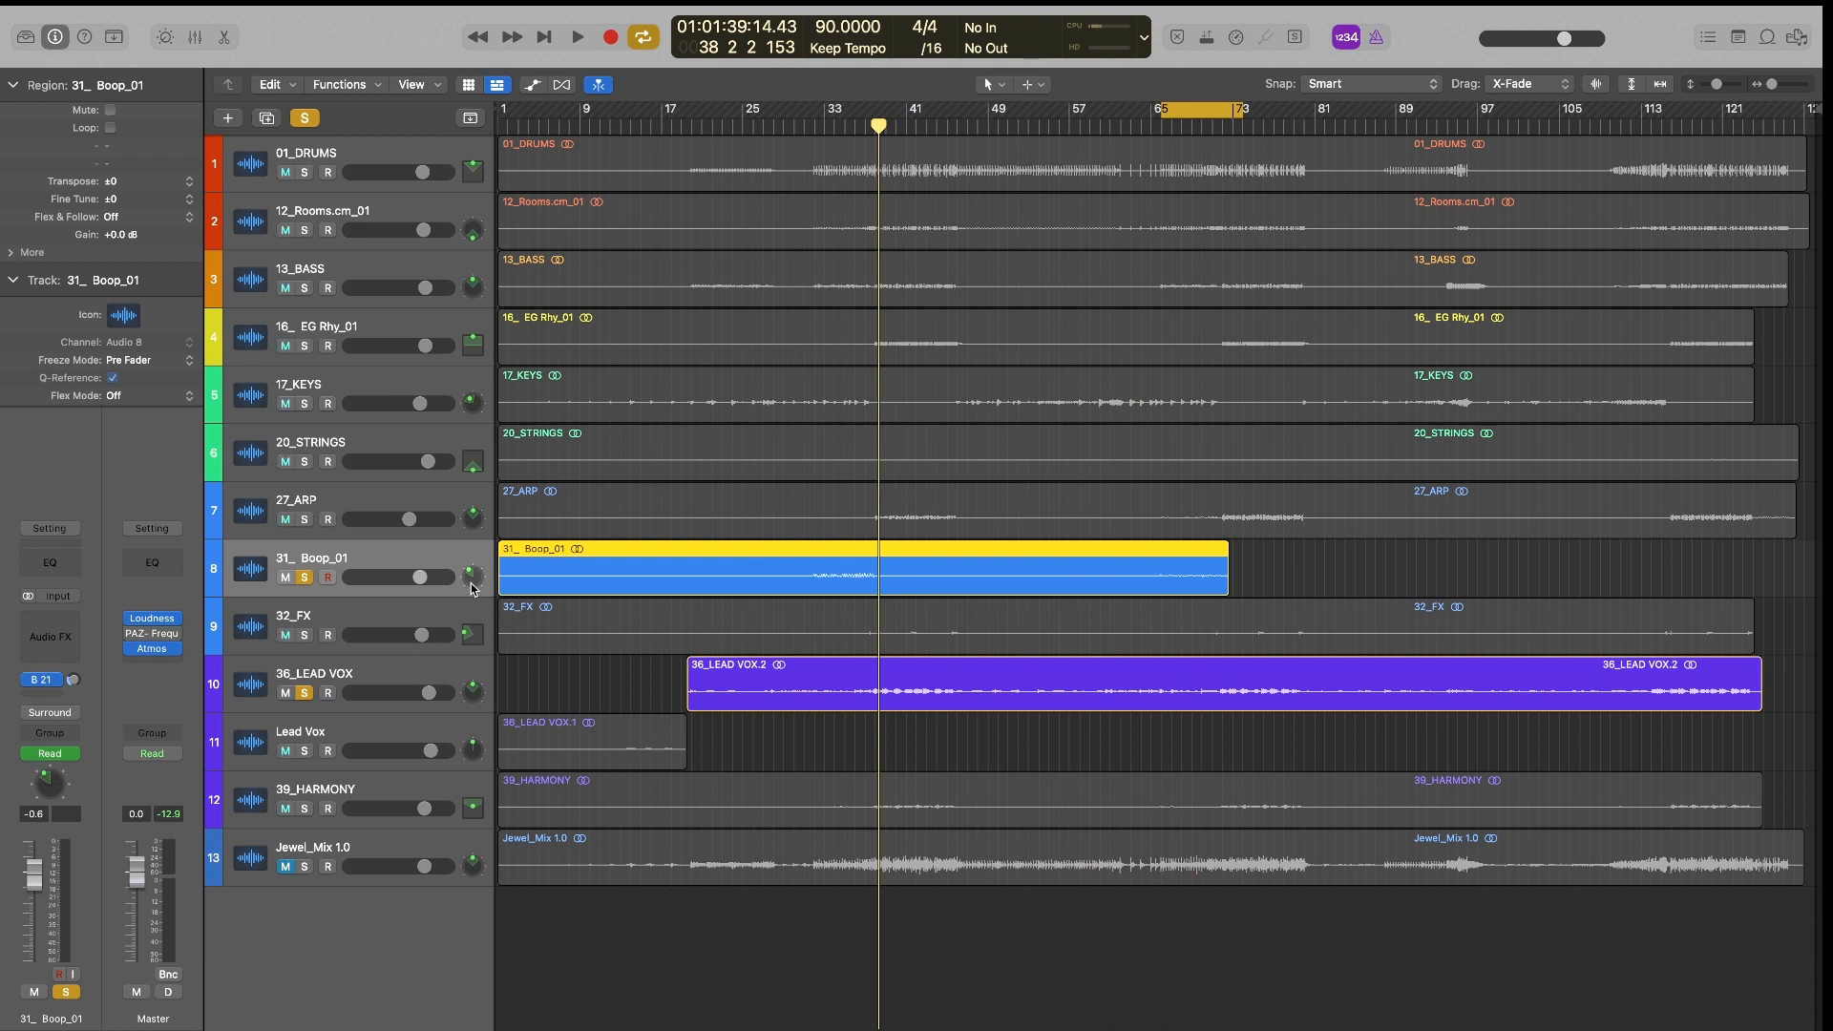
{"action": "left_click", "coordinate": [305, 692]}
{"action": "key", "text": "space"}
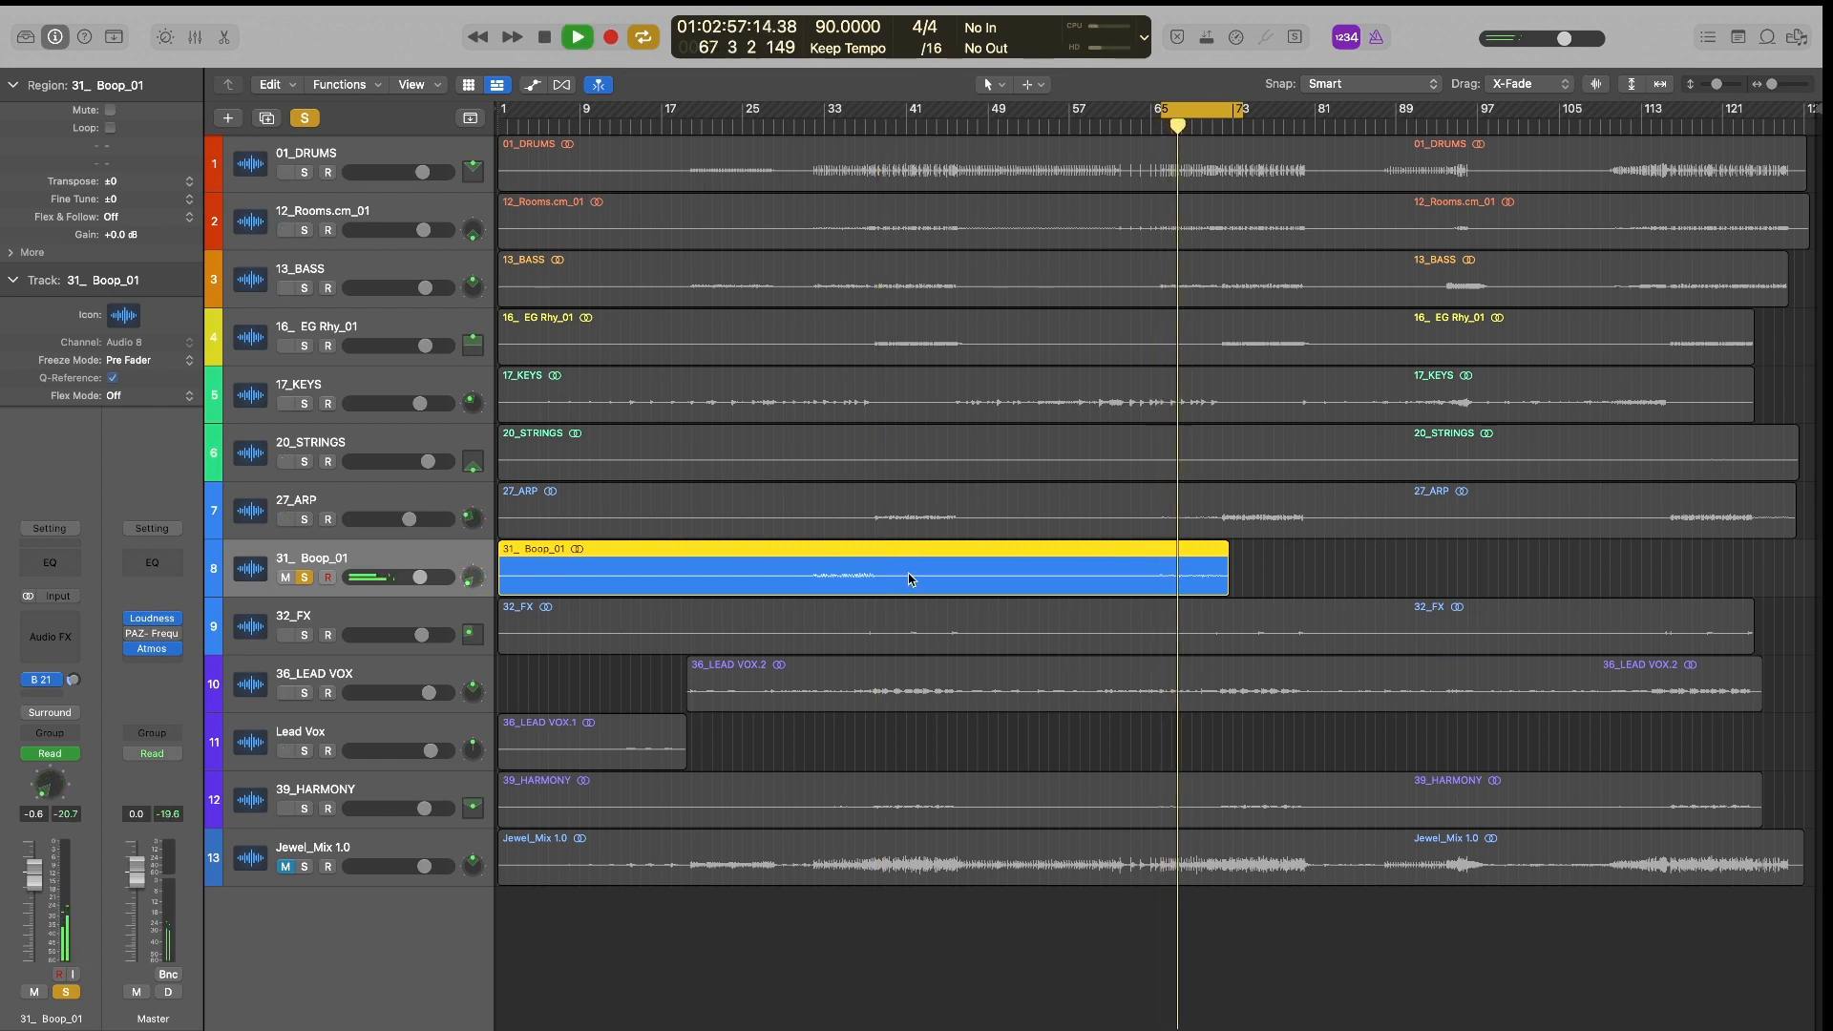
Step: Stop playback, take 31_ Boop_01 out of solo, and deselect all regions
{"action": "key", "text": "space"}
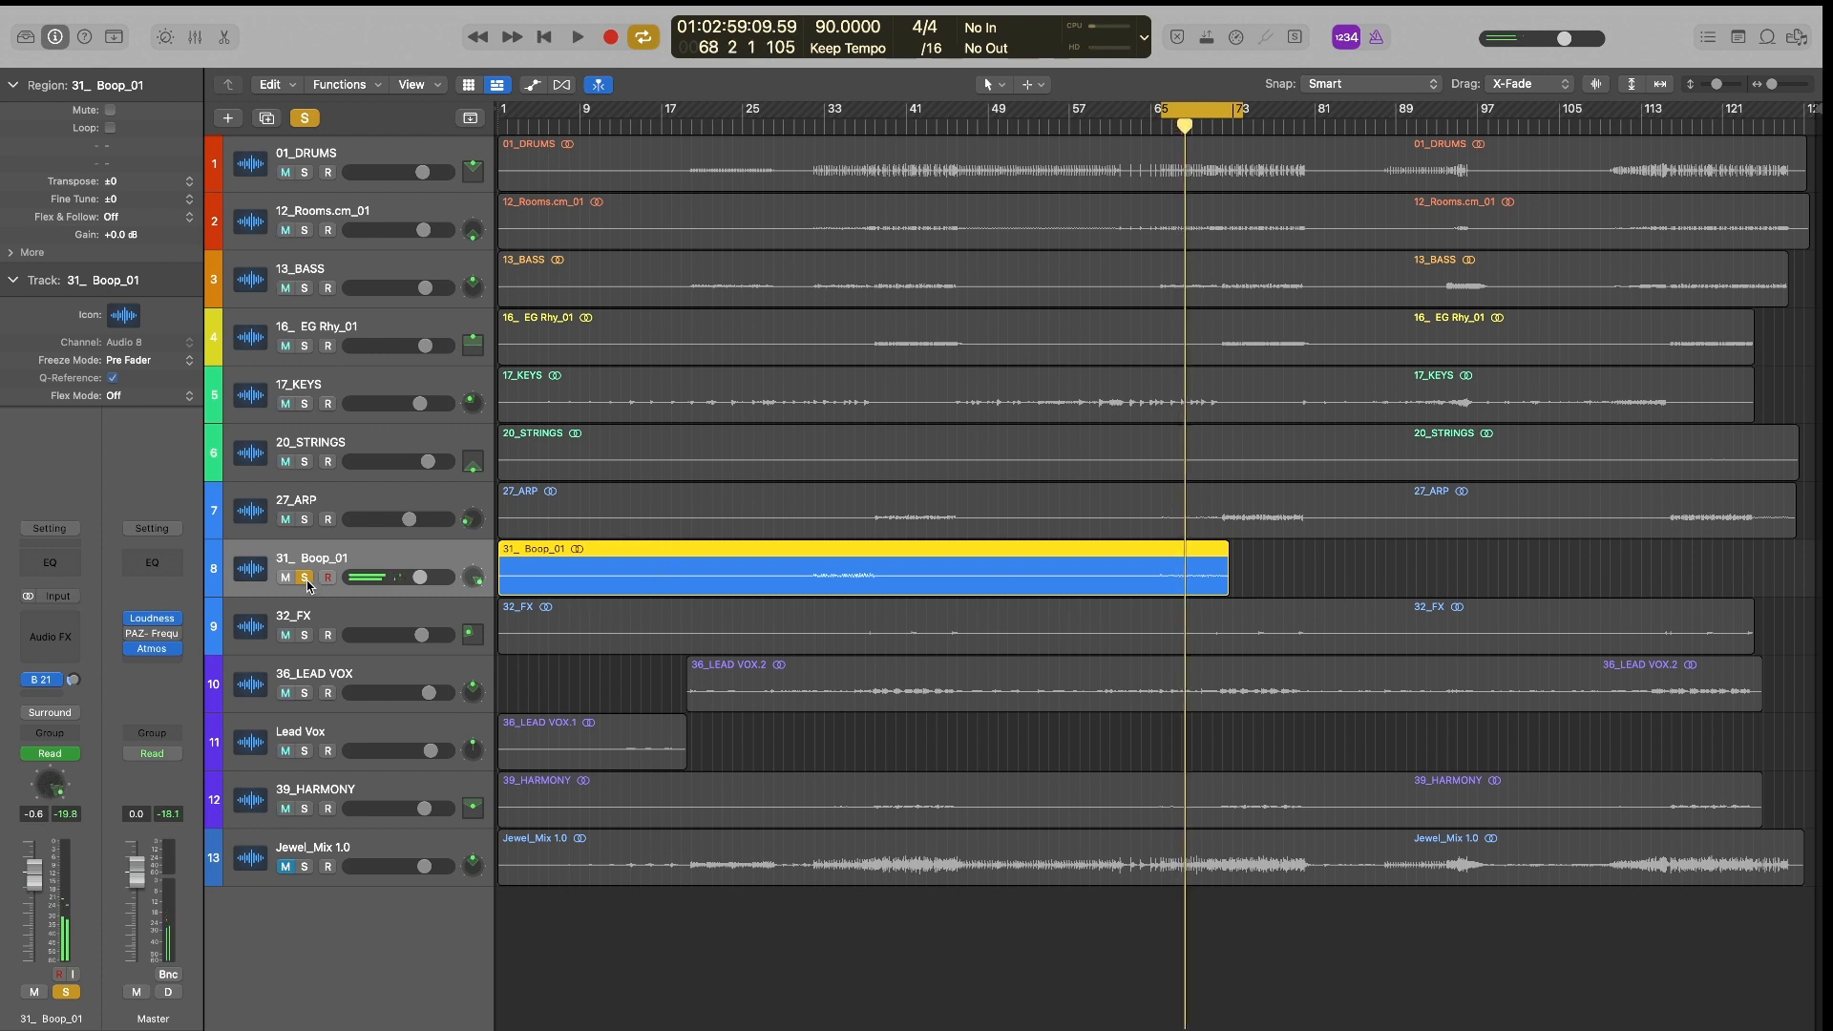
{"action": "left_click", "coordinate": [306, 579]}
{"action": "left_click", "coordinate": [1333, 582]}
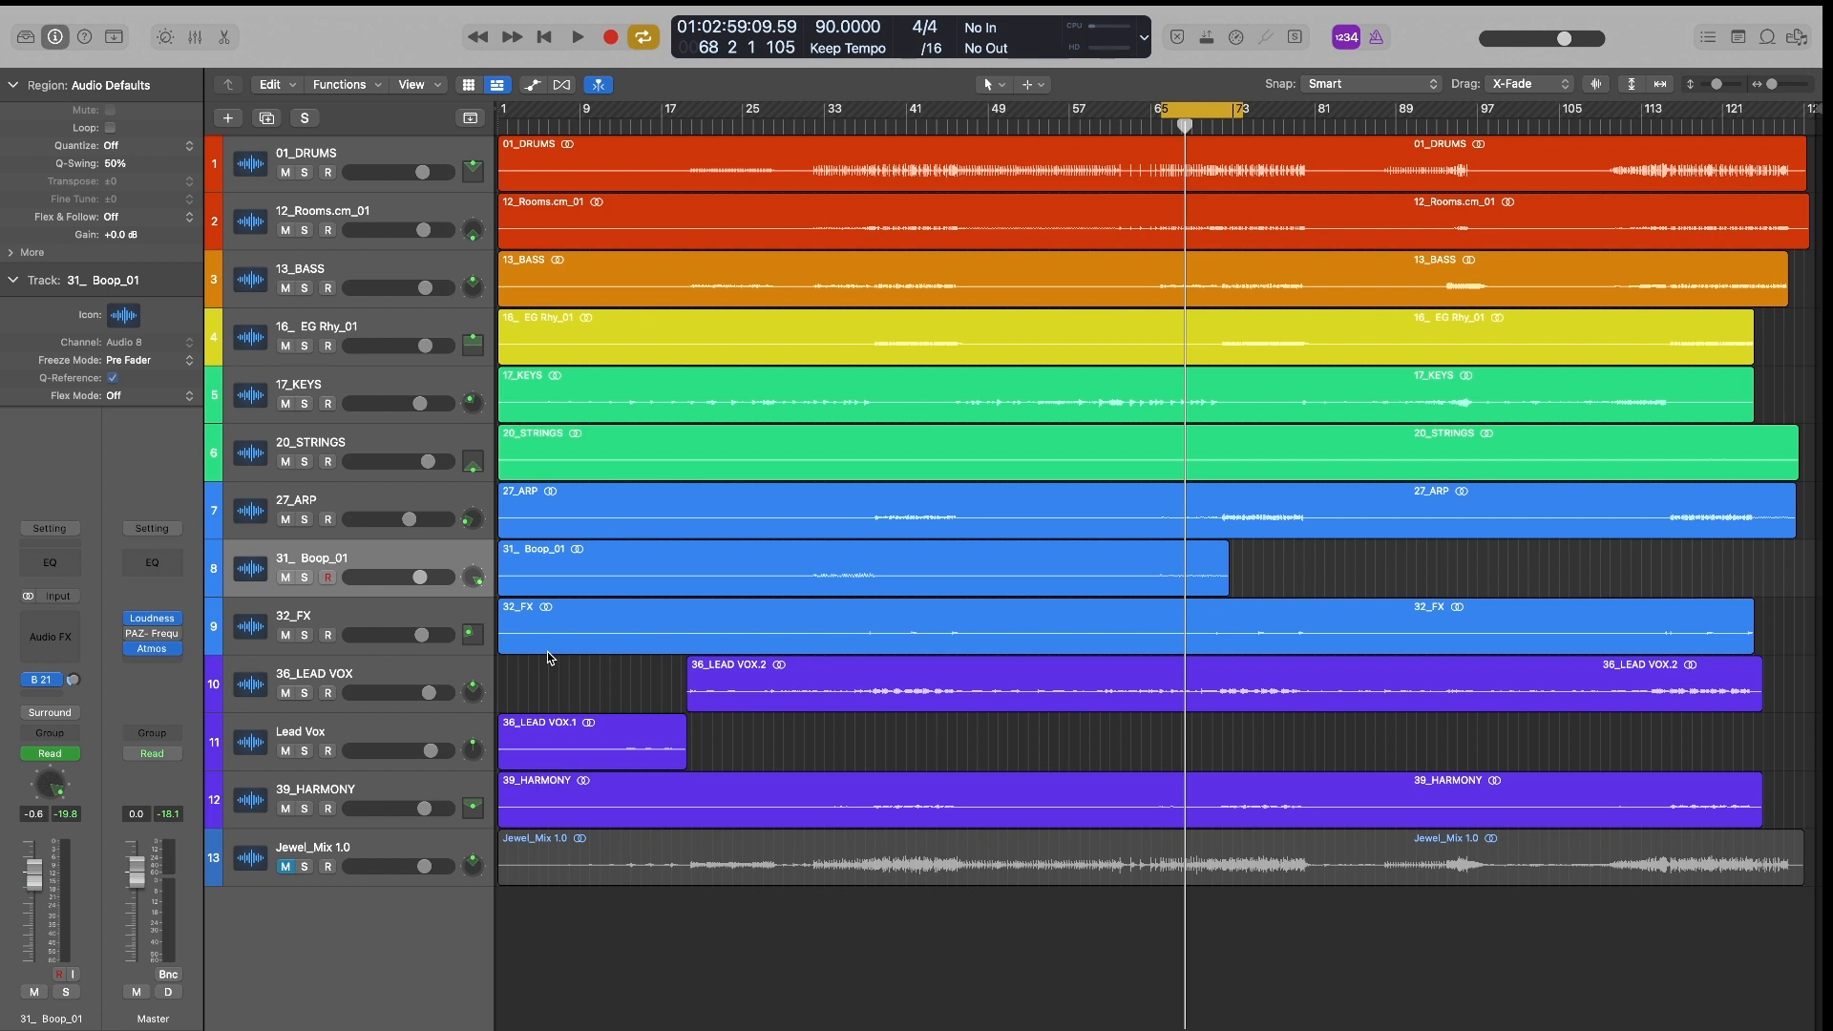
Step: Solo the 36_LEAD VOX track, show the Mixer, and select the Front, Middle and Back aux channel strips
{"action": "left_click", "coordinate": [469, 671]}
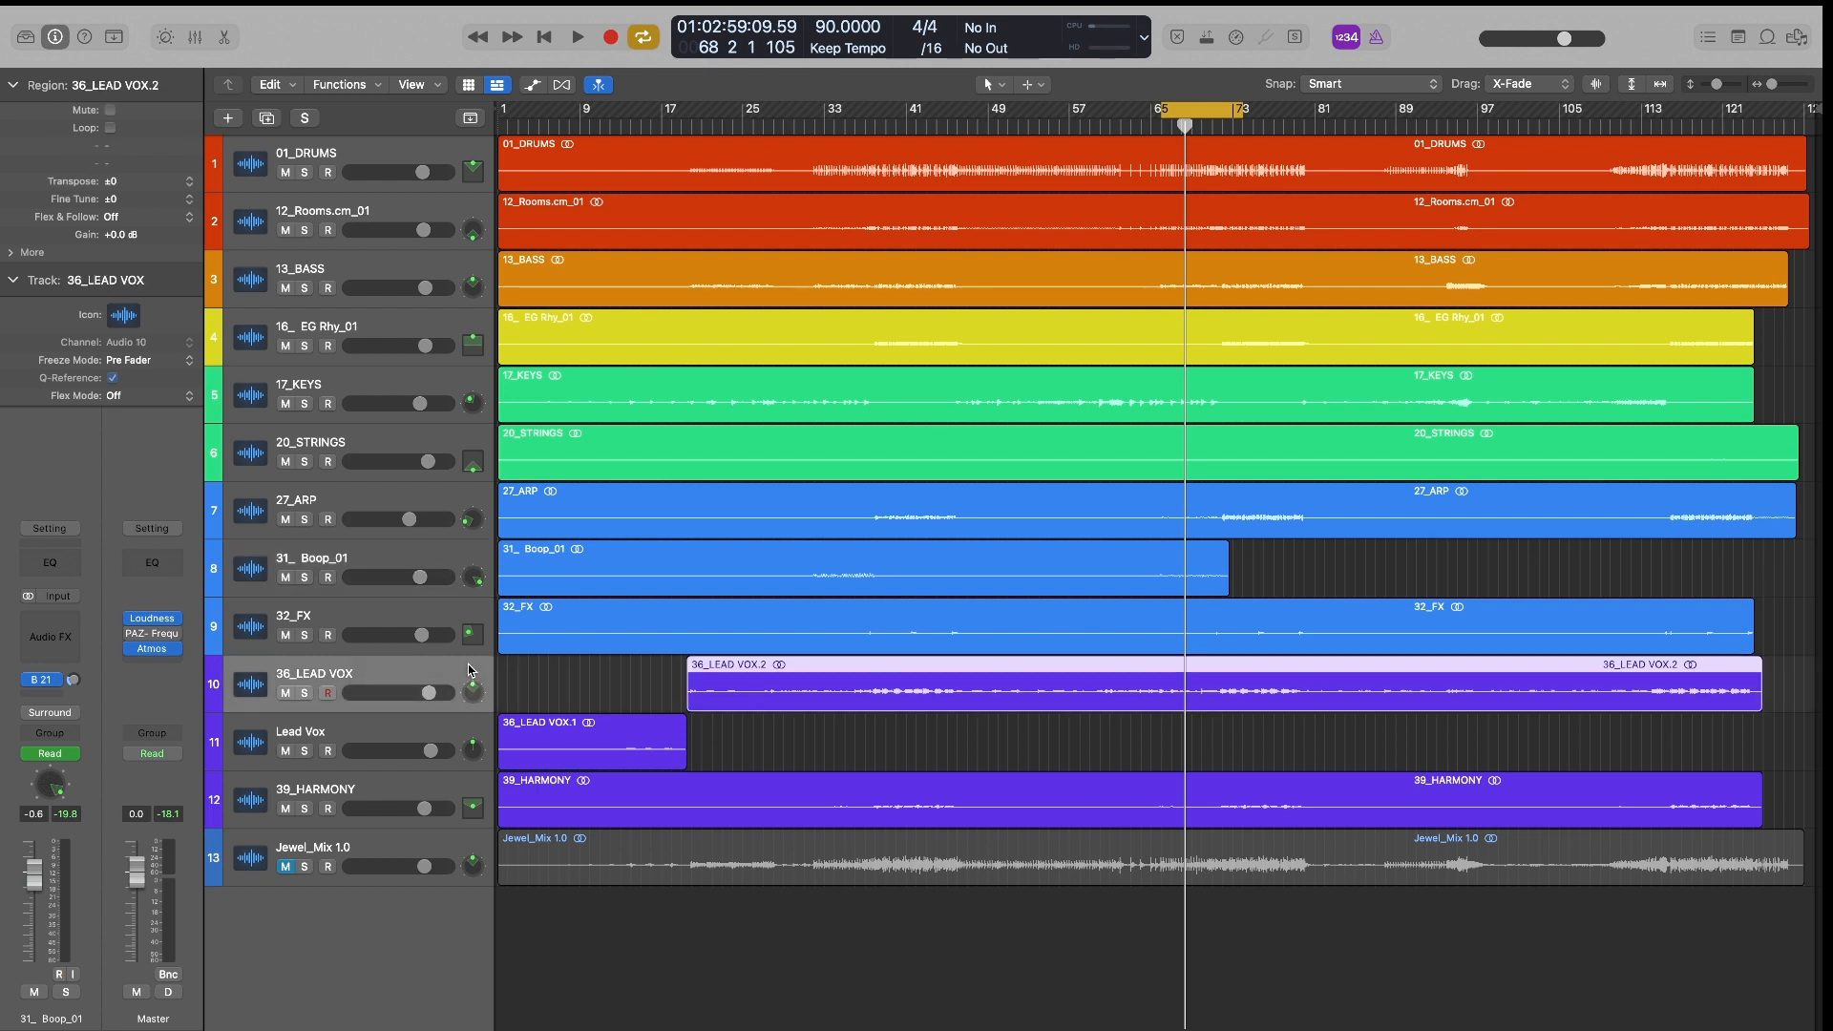
{"action": "key", "text": "s"}
{"action": "key", "text": "x"}
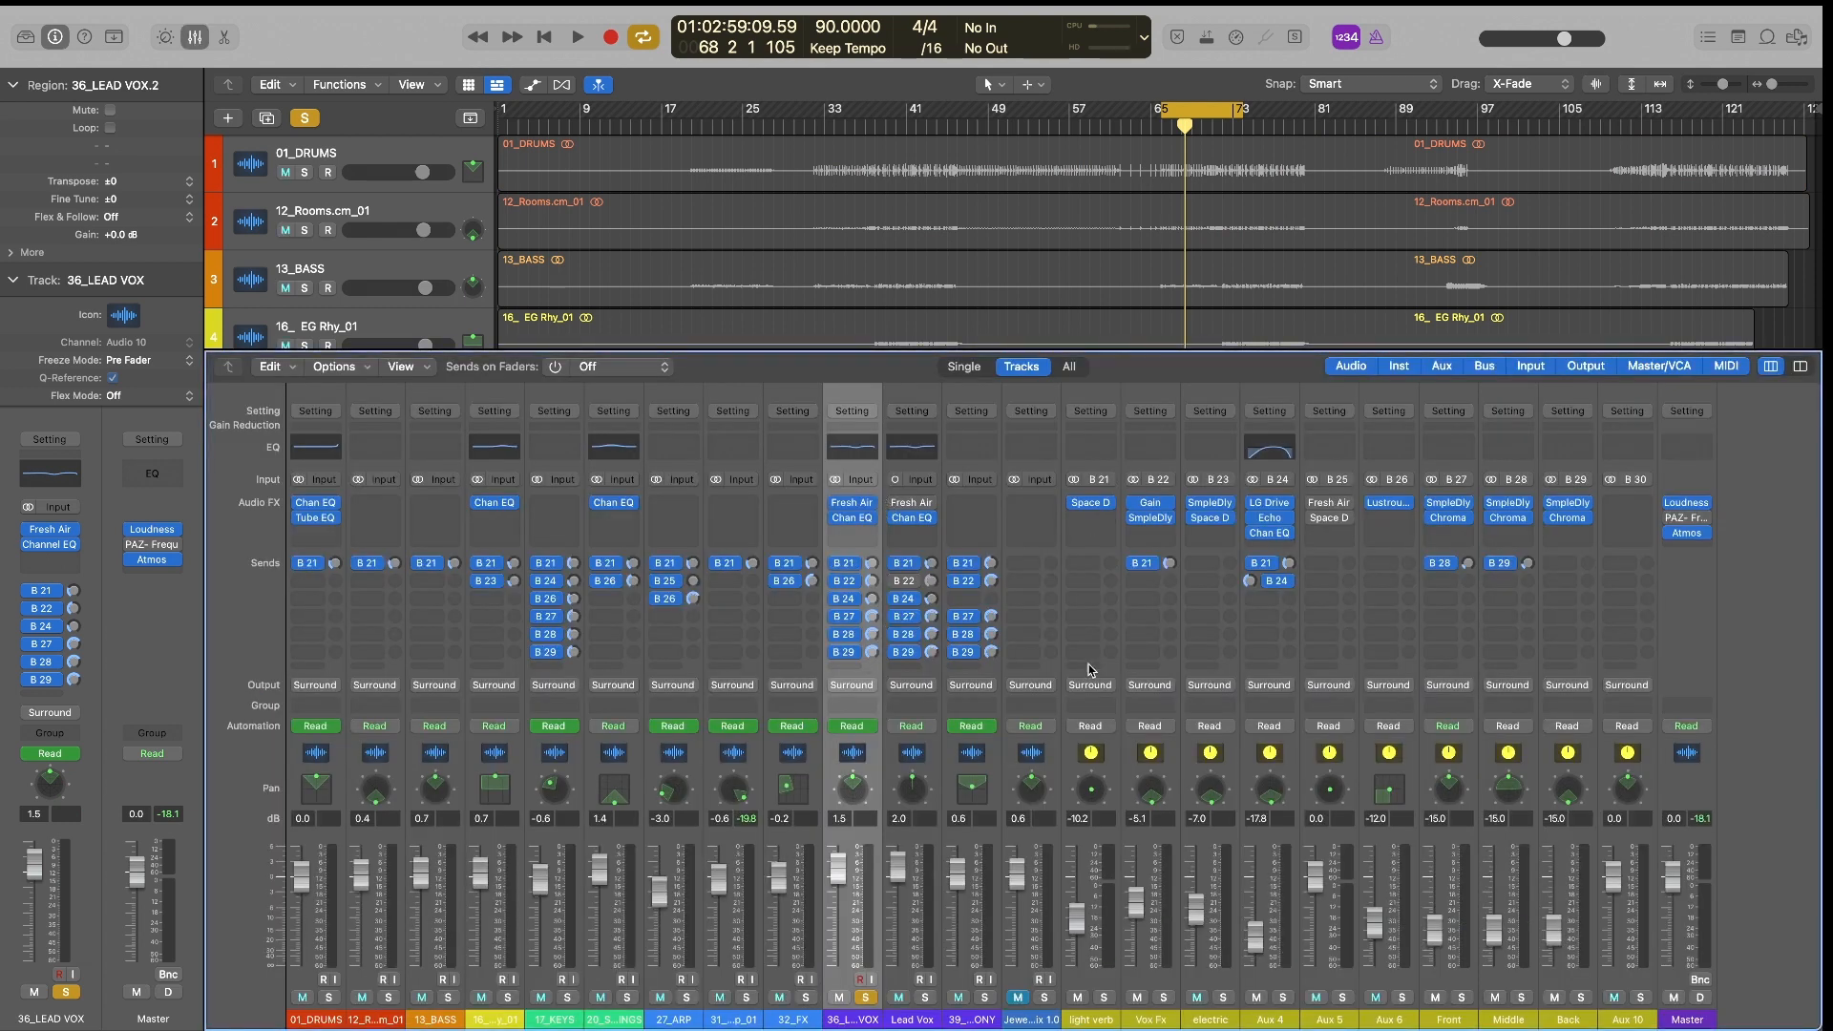
{"action": "left_click", "coordinate": [1446, 401]}
{"action": "left_click", "coordinate": [1589, 398], "text": "shift"}
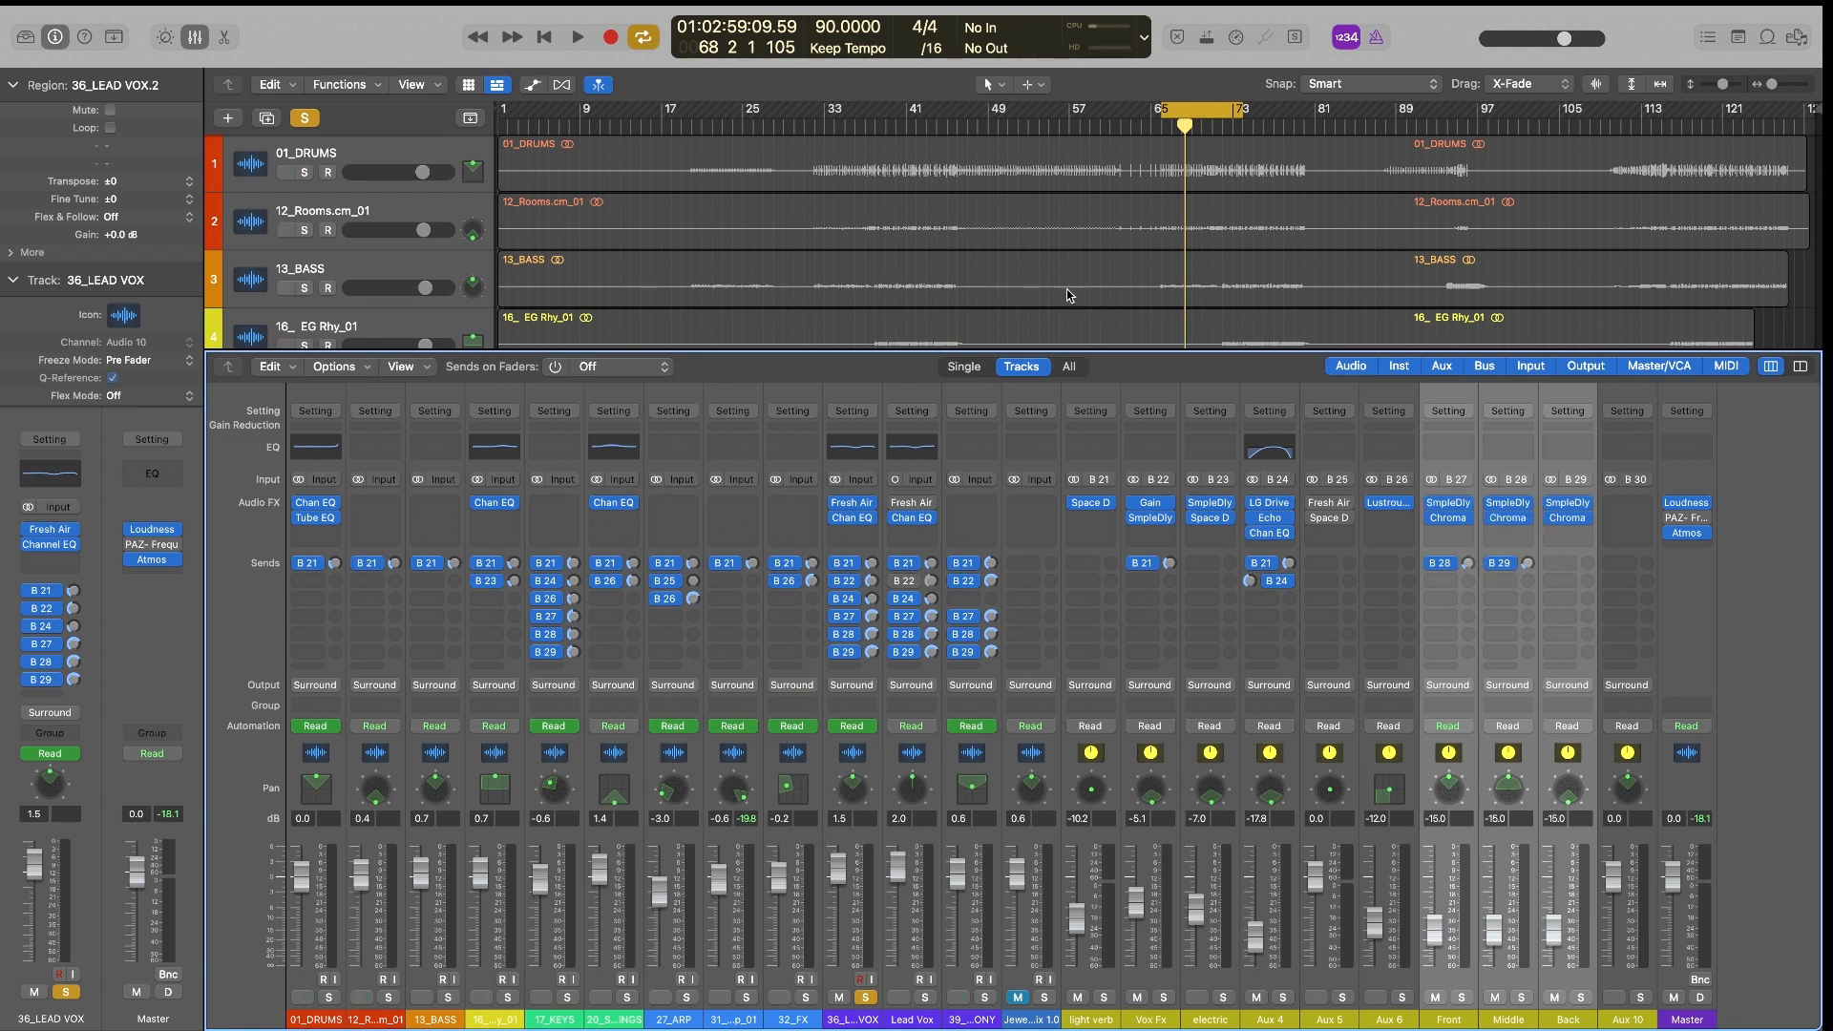
Step: Play the soloed 36_LEAD VOX within the cycle range to hear it with its Front, Middle and Back delay sends, stopping when done
{"action": "scroll", "coordinate": [1075, 301], "scroll_direction": "down", "scroll_amount": 8}
{"action": "scroll", "coordinate": [1054, 256], "scroll_direction": "down", "scroll_amount": 1}
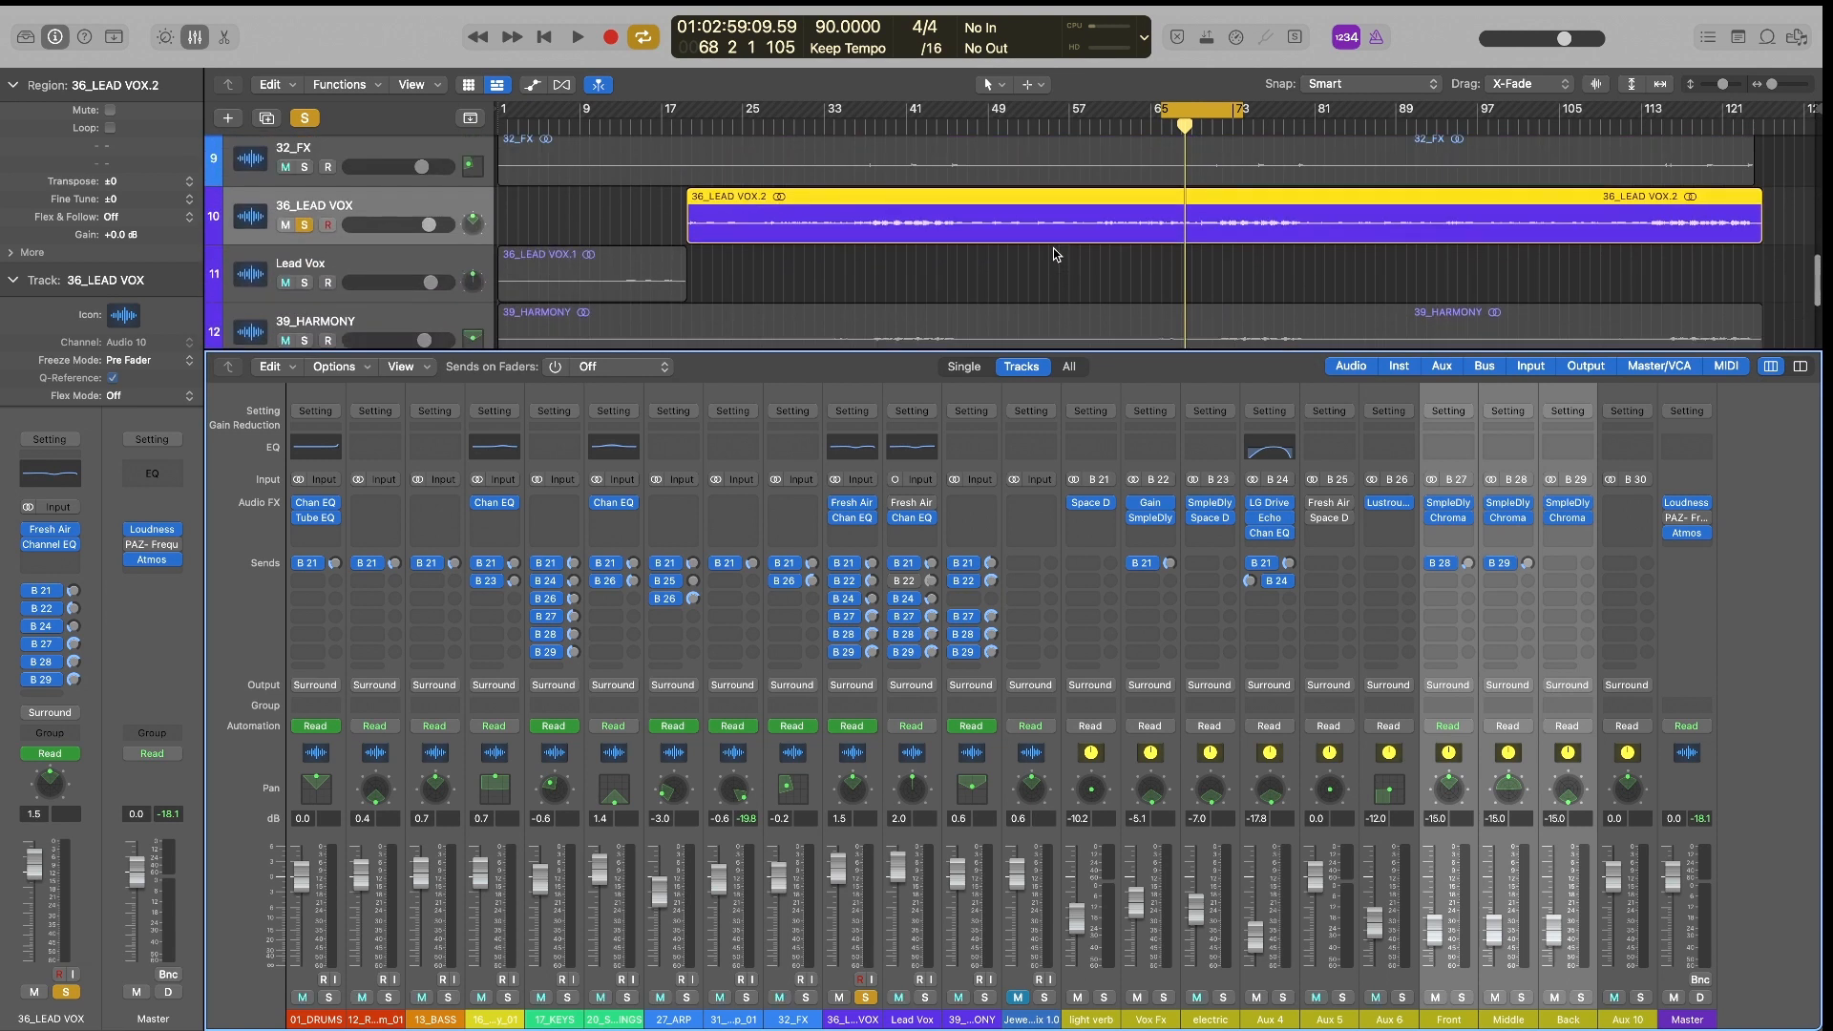
{"action": "left_click", "coordinate": [1145, 277]}
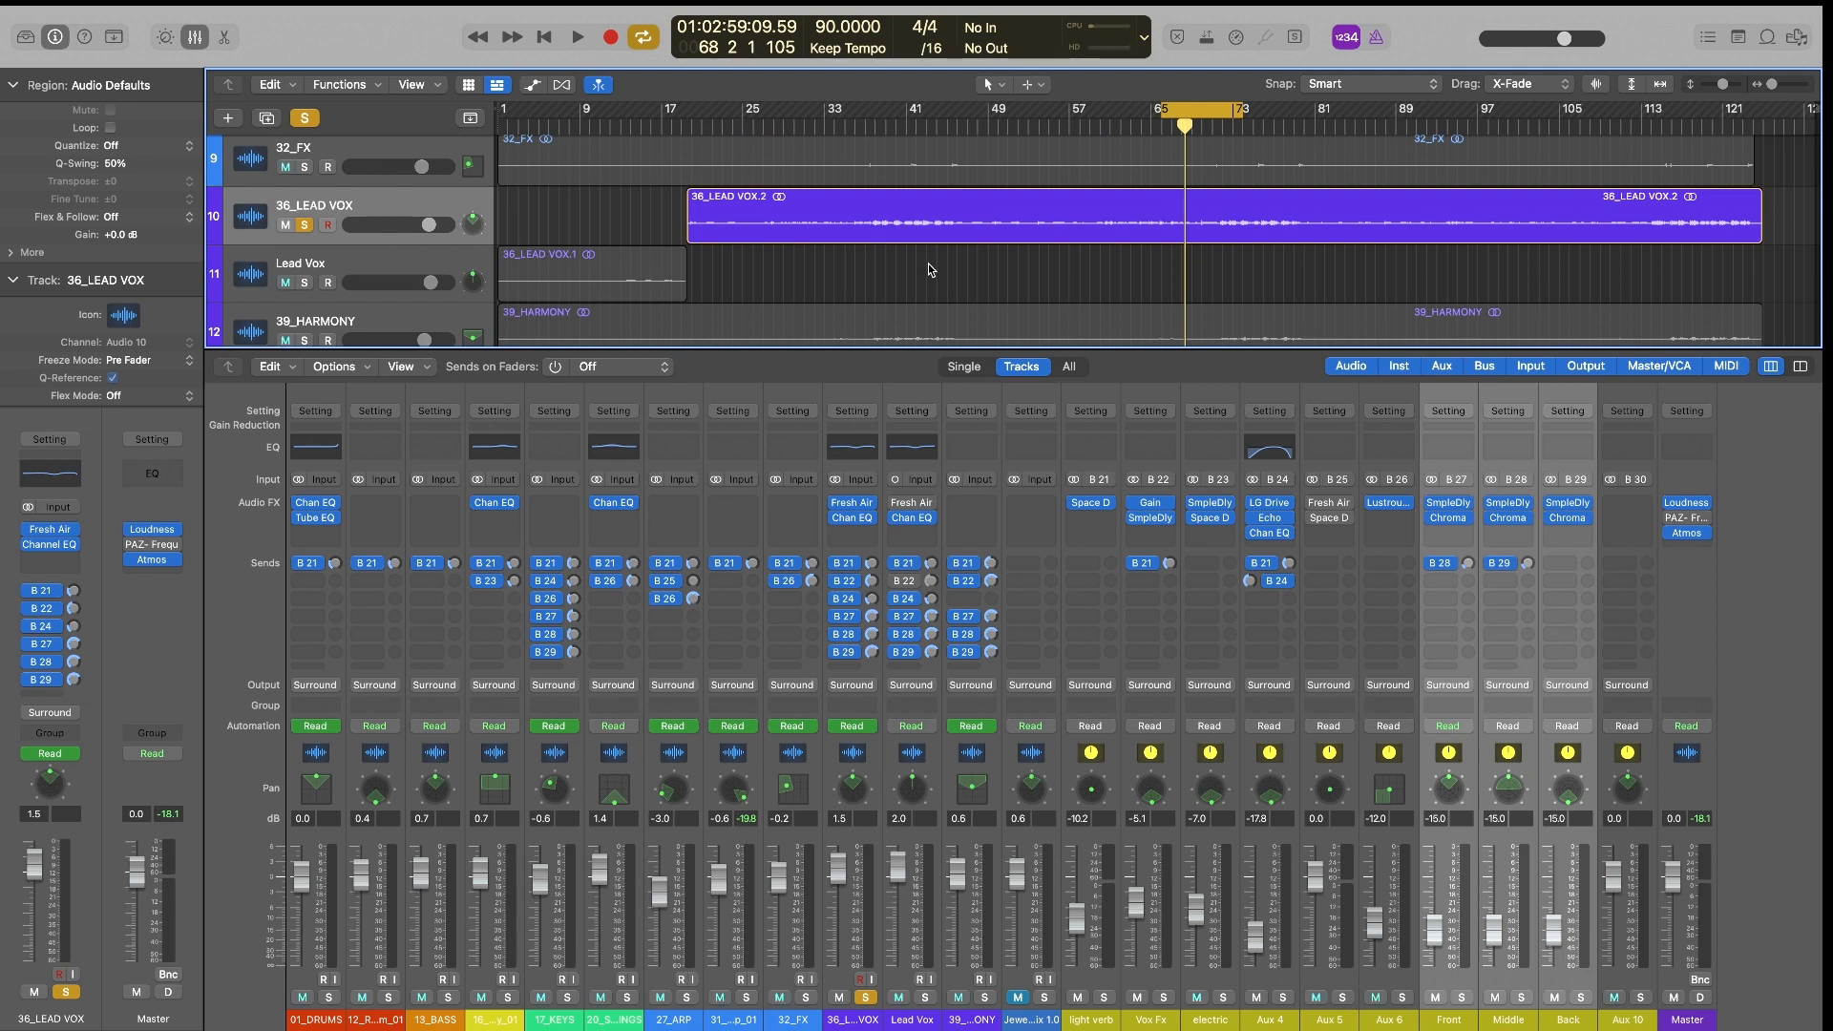
{"action": "key", "text": "space"}
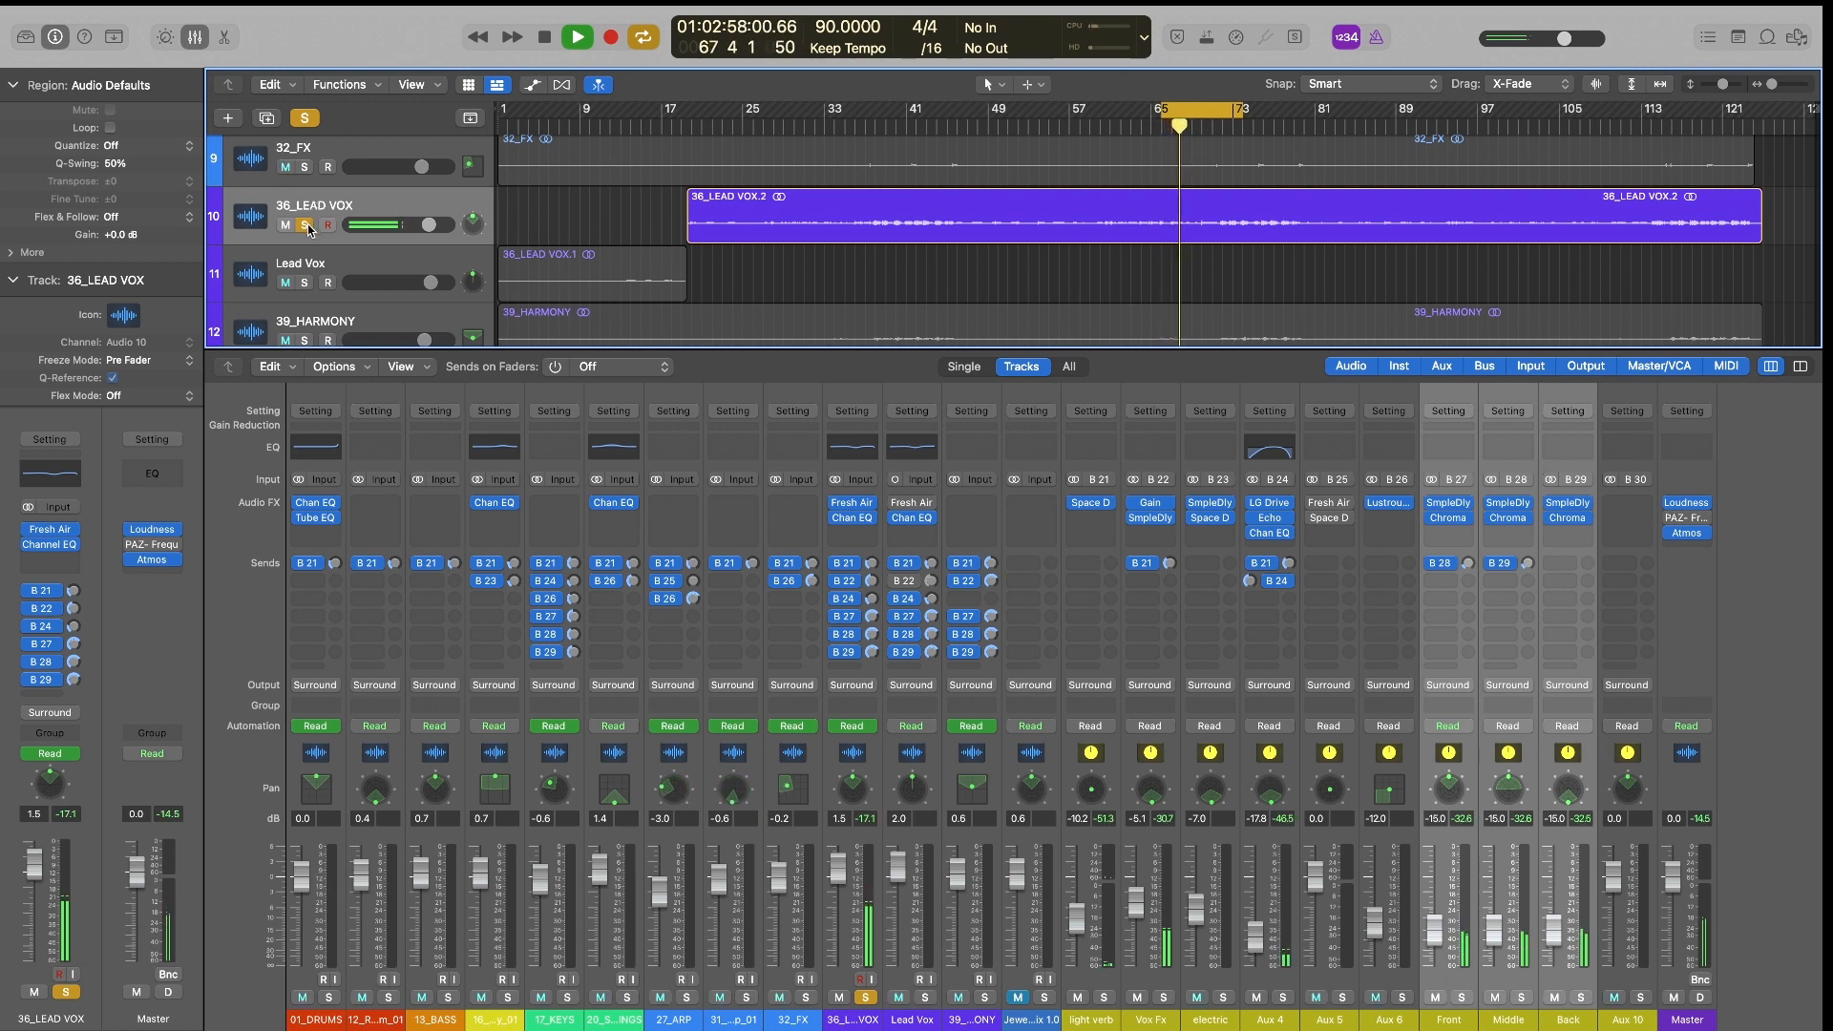
{"action": "key", "text": "space"}
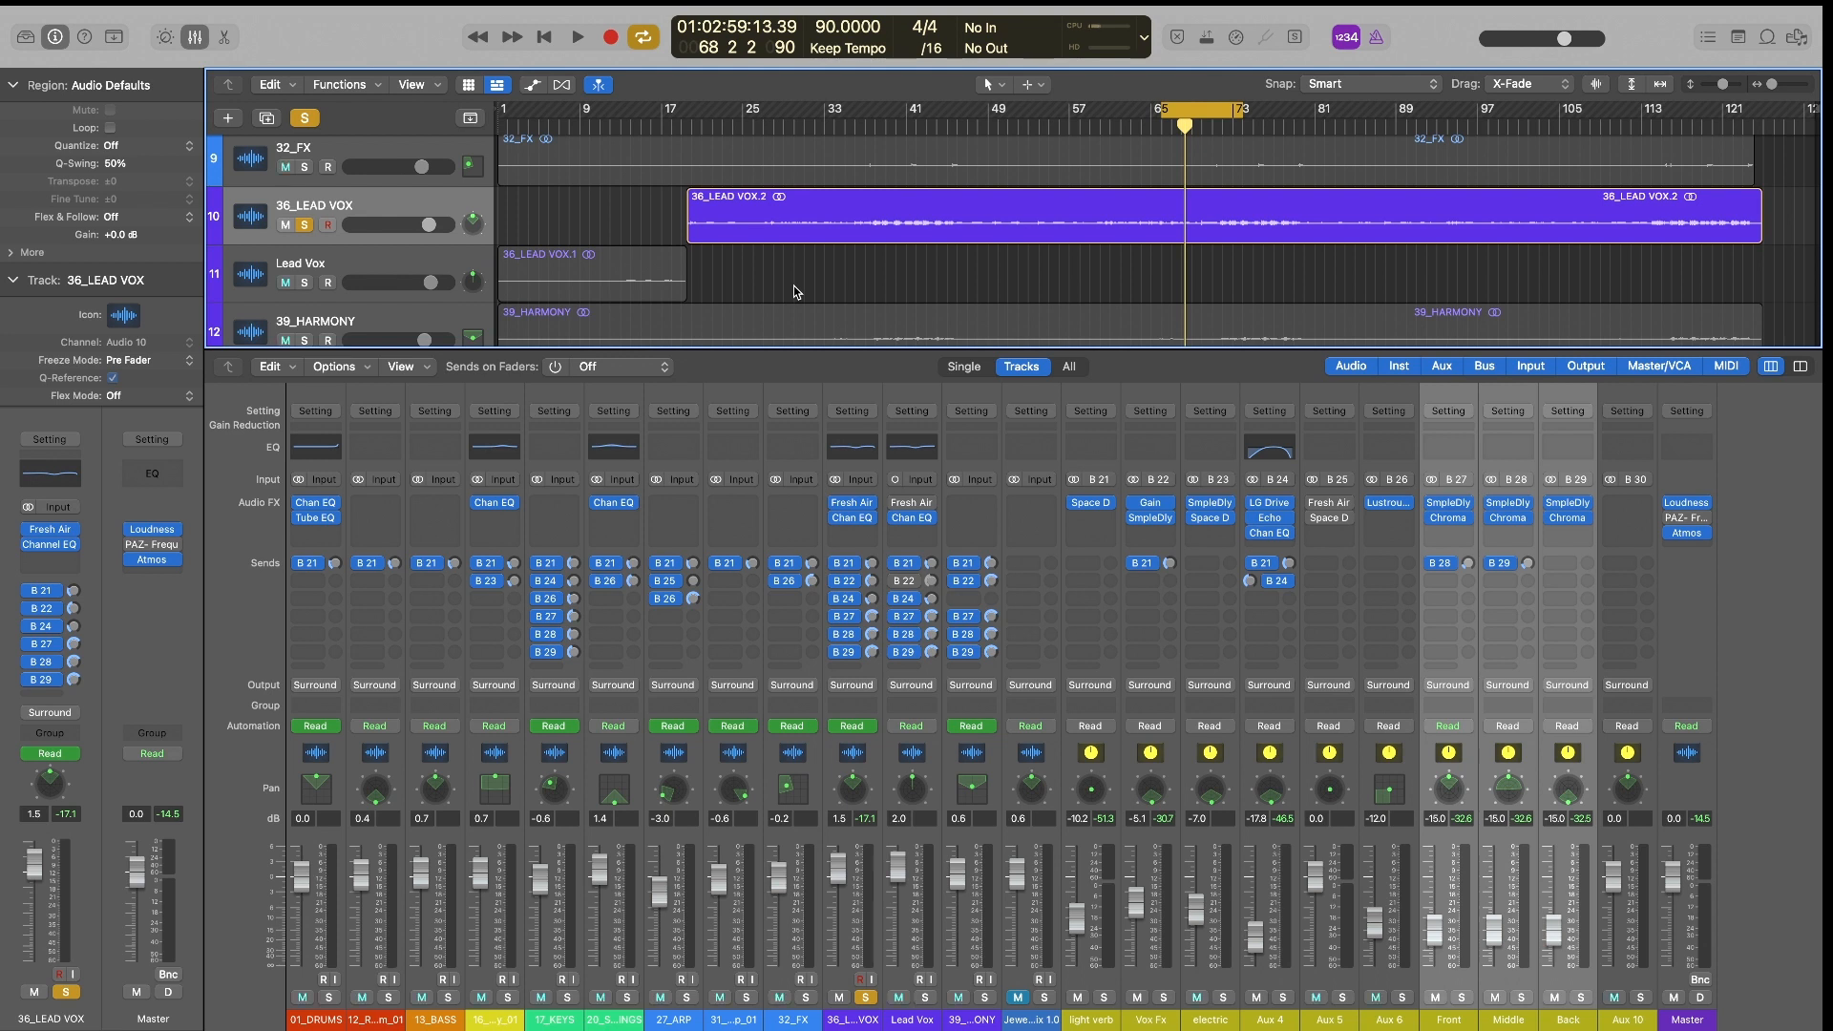
Step: Clear the solo on 36_LEAD VOX and hide the Mixer
{"action": "scroll", "coordinate": [794, 284], "scroll_direction": "up", "scroll_amount": 2}
{"action": "left_click", "coordinate": [303, 117]}
{"action": "left_click", "coordinate": [195, 36]}
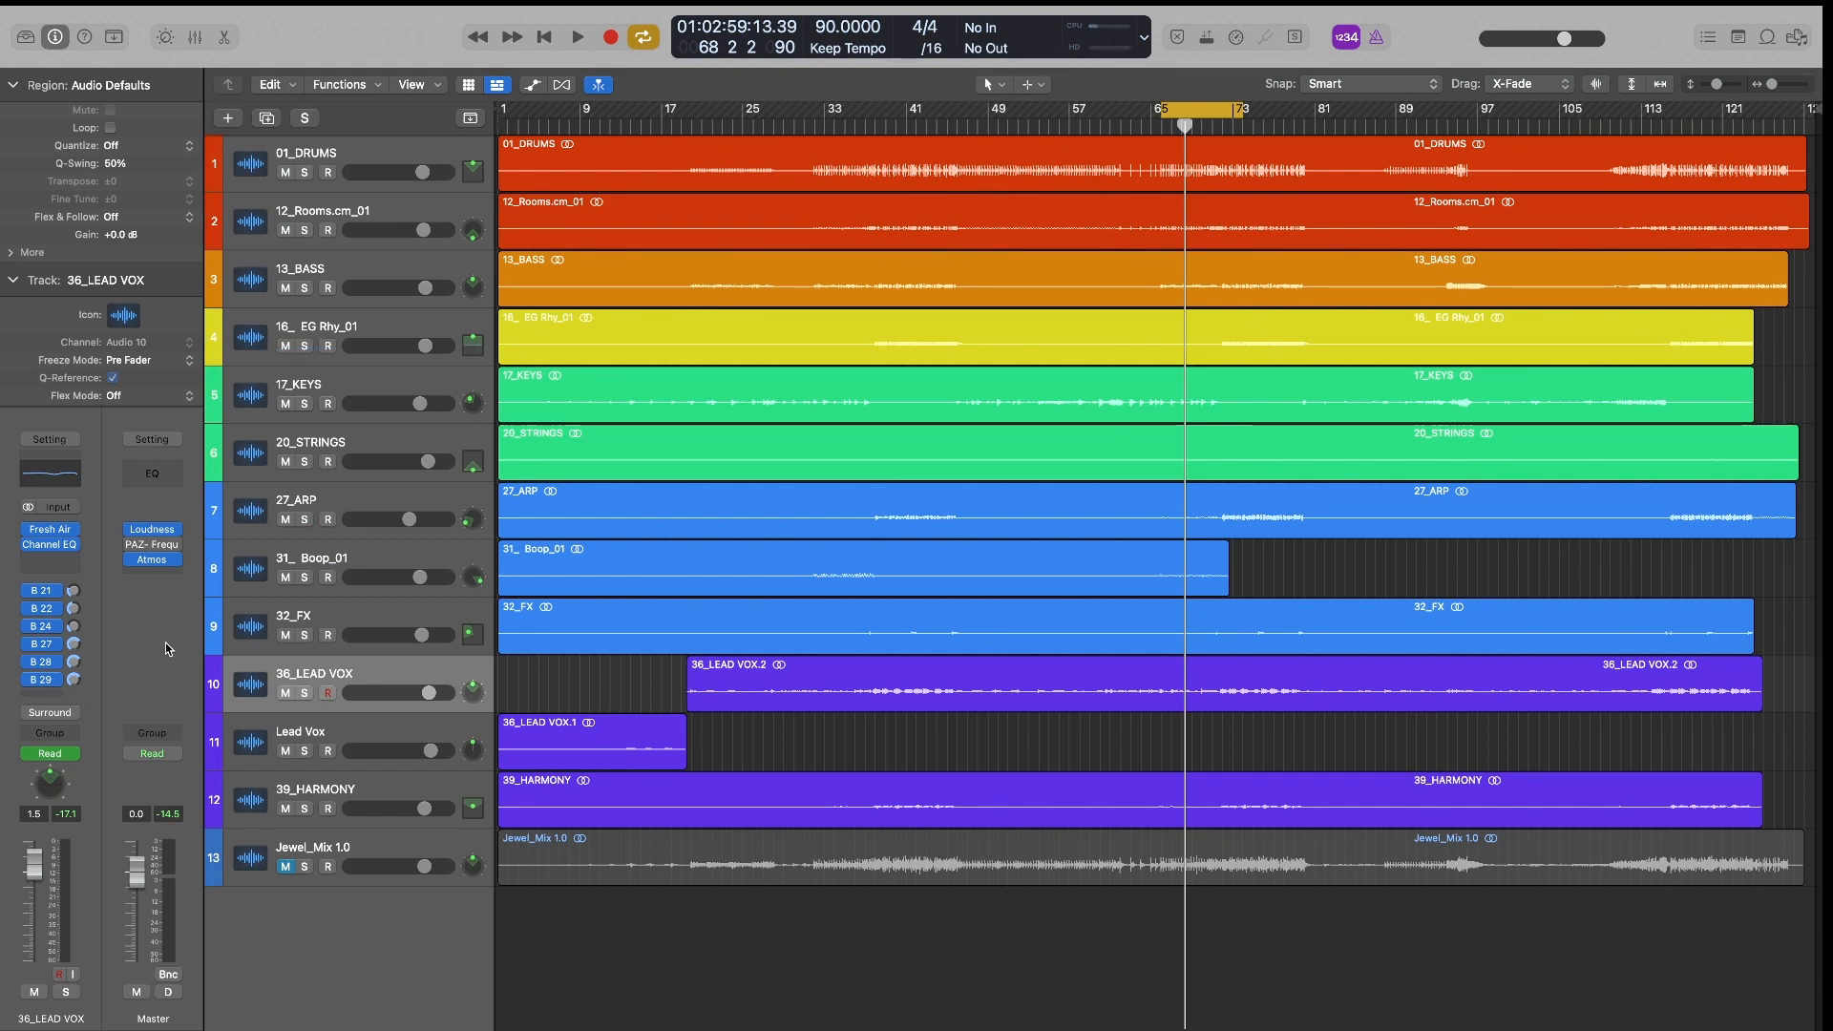
Step: Audition 31_ Boop_01 in solo, take it out of solo, and play the full mix within the cycle range
{"action": "left_click", "coordinate": [356, 565]}
{"action": "key", "text": "s"}
{"action": "key", "text": "space"}
{"action": "key", "text": "space"}
{"action": "key", "text": "s"}
{"action": "left_click", "coordinate": [1423, 540]}
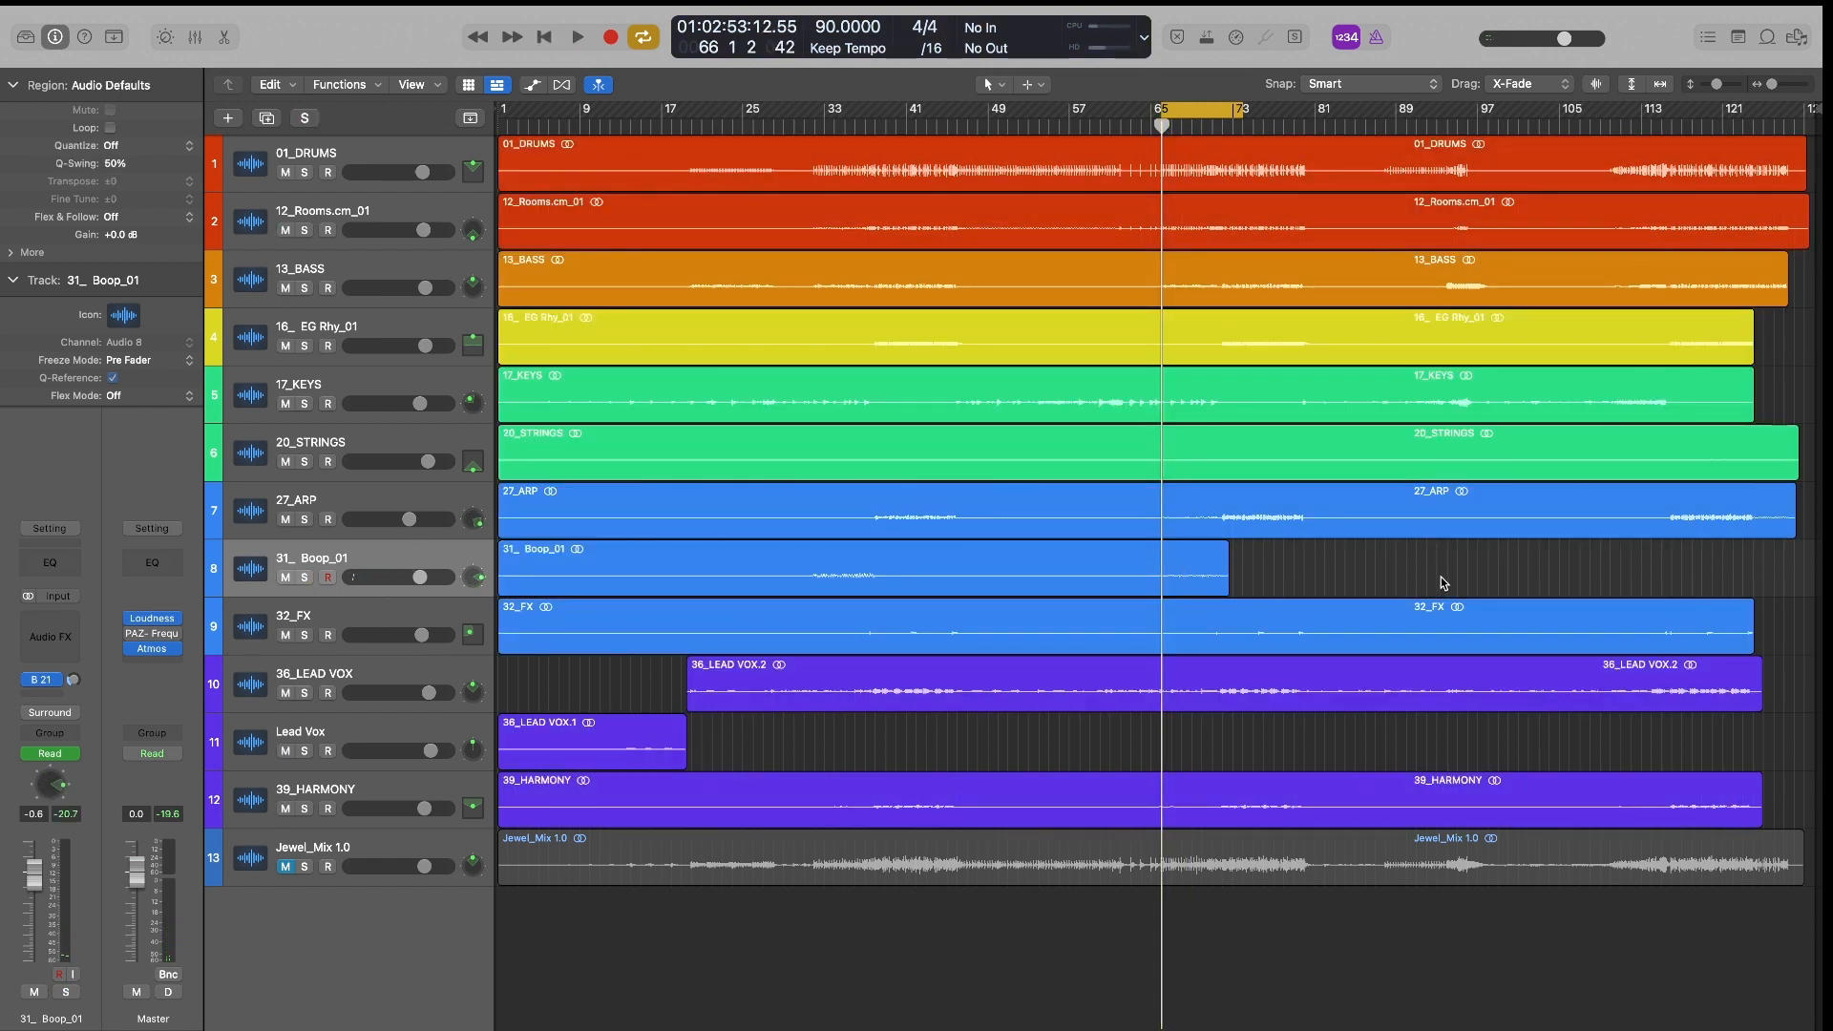
{"action": "key", "text": "space"}
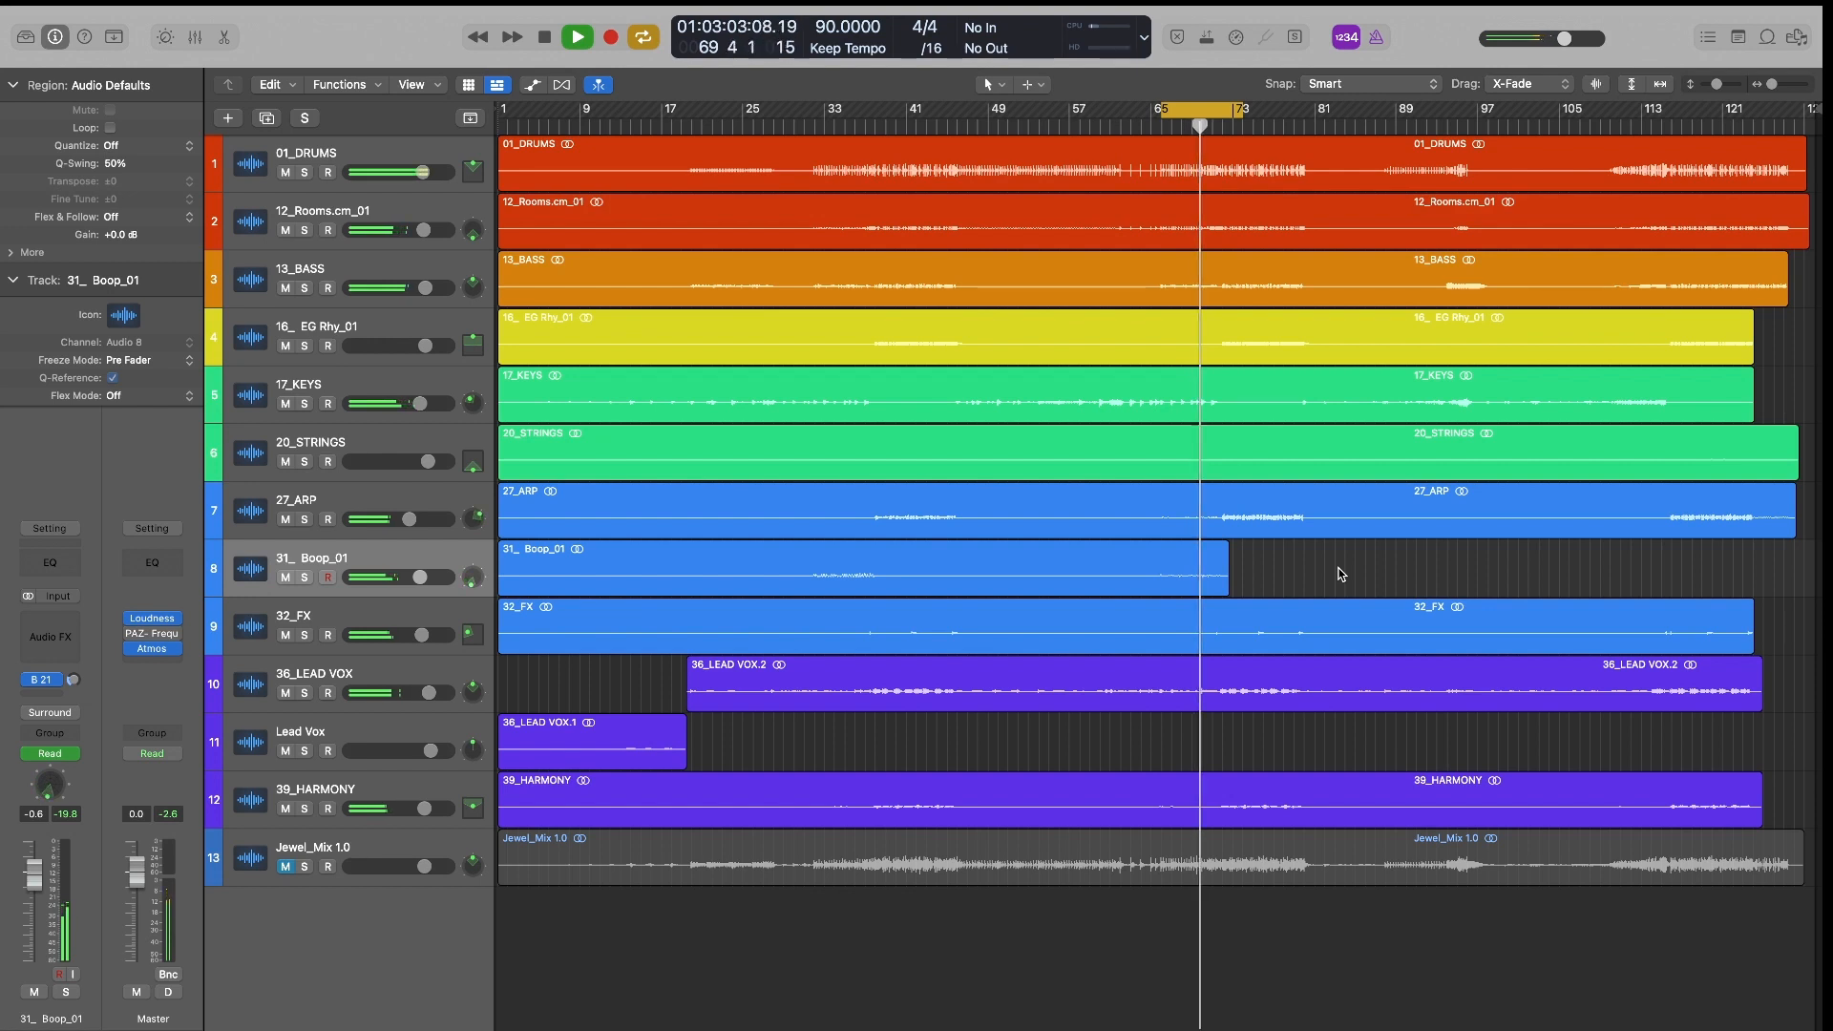
{"action": "key", "text": "space"}
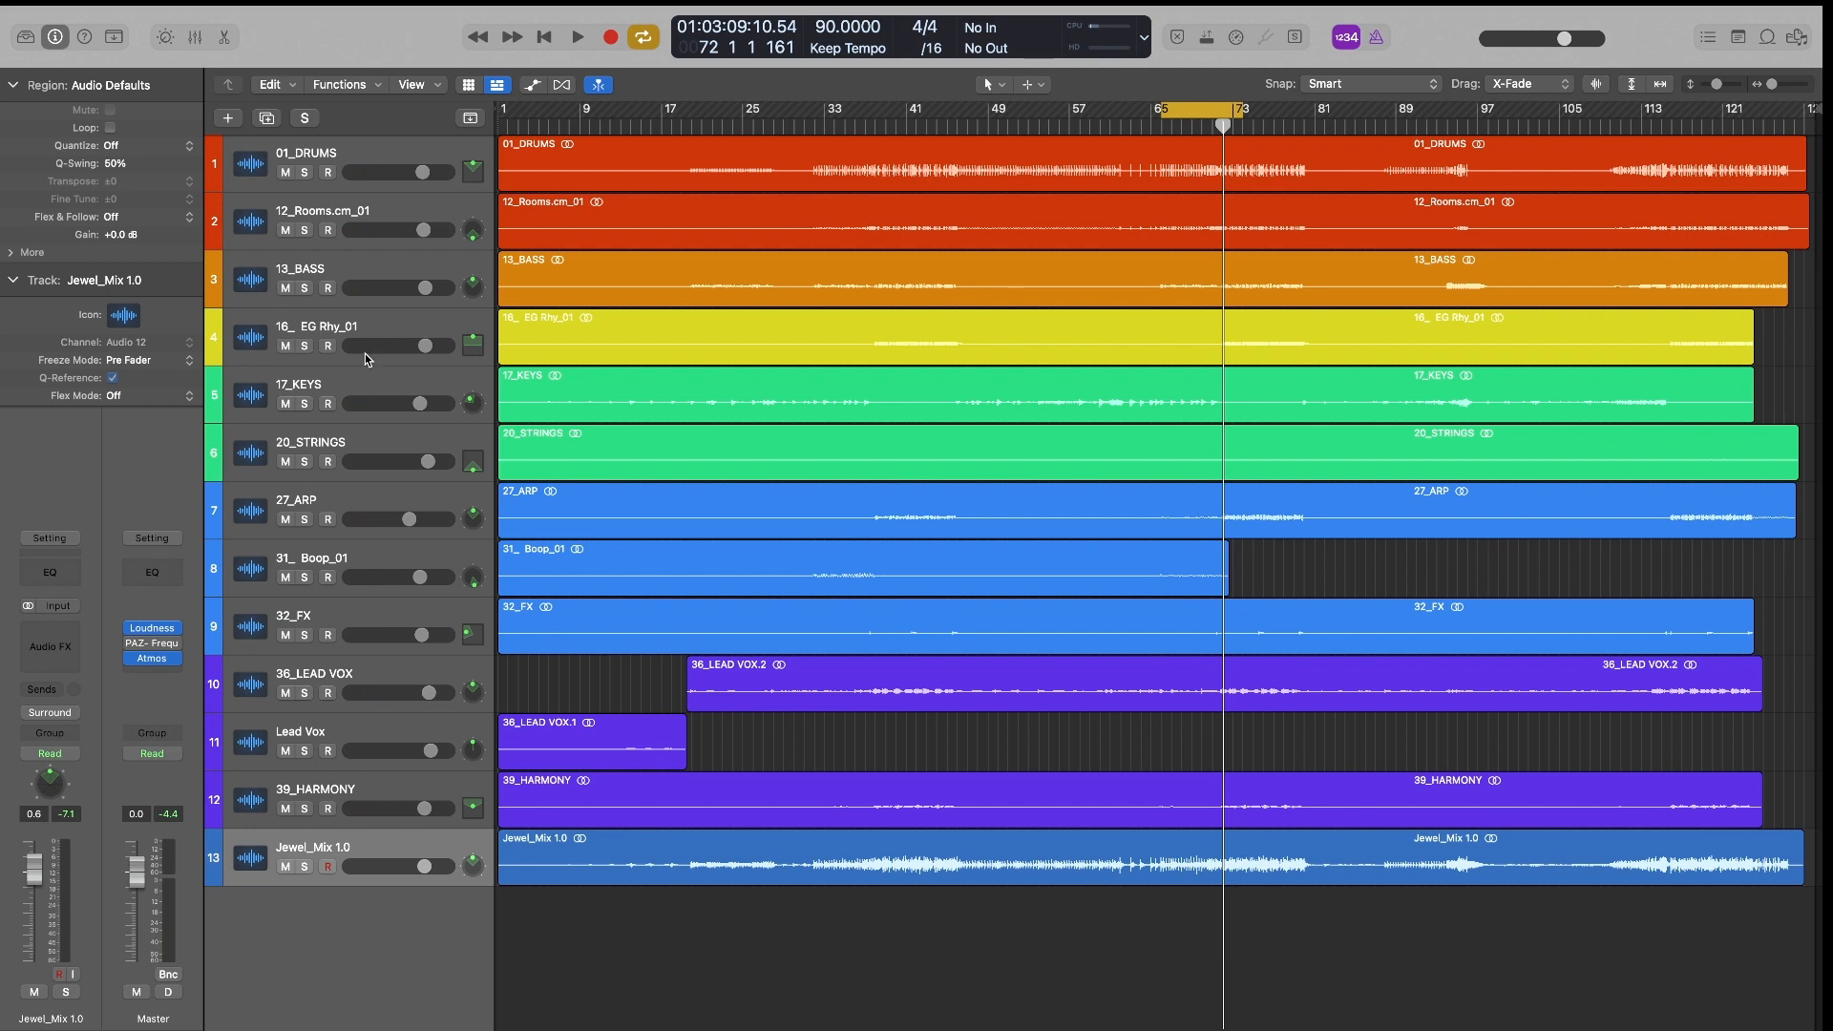
Step: Examine the angle, spread, Center Level and LFE Level settings in the 36_LEAD VOX Surround Panner, closing it when done
{"action": "double_click", "coordinate": [473, 692]}
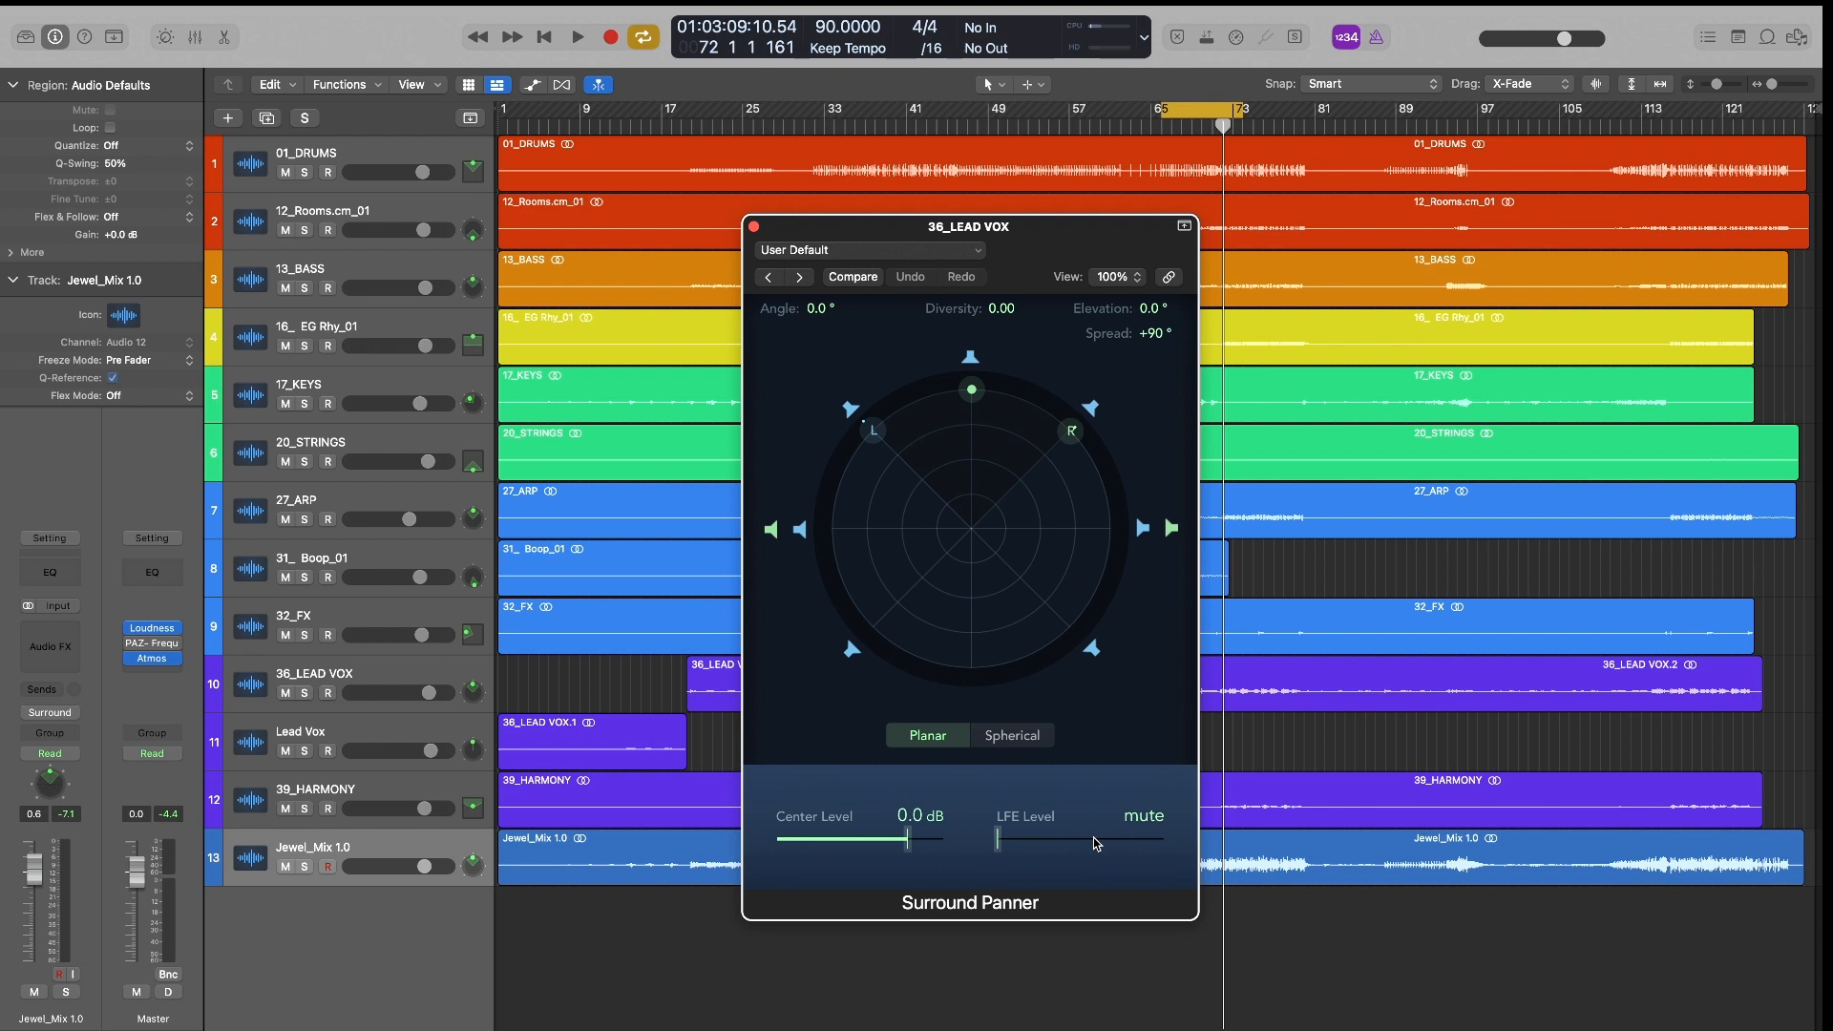
{"action": "left_click", "coordinate": [753, 227]}
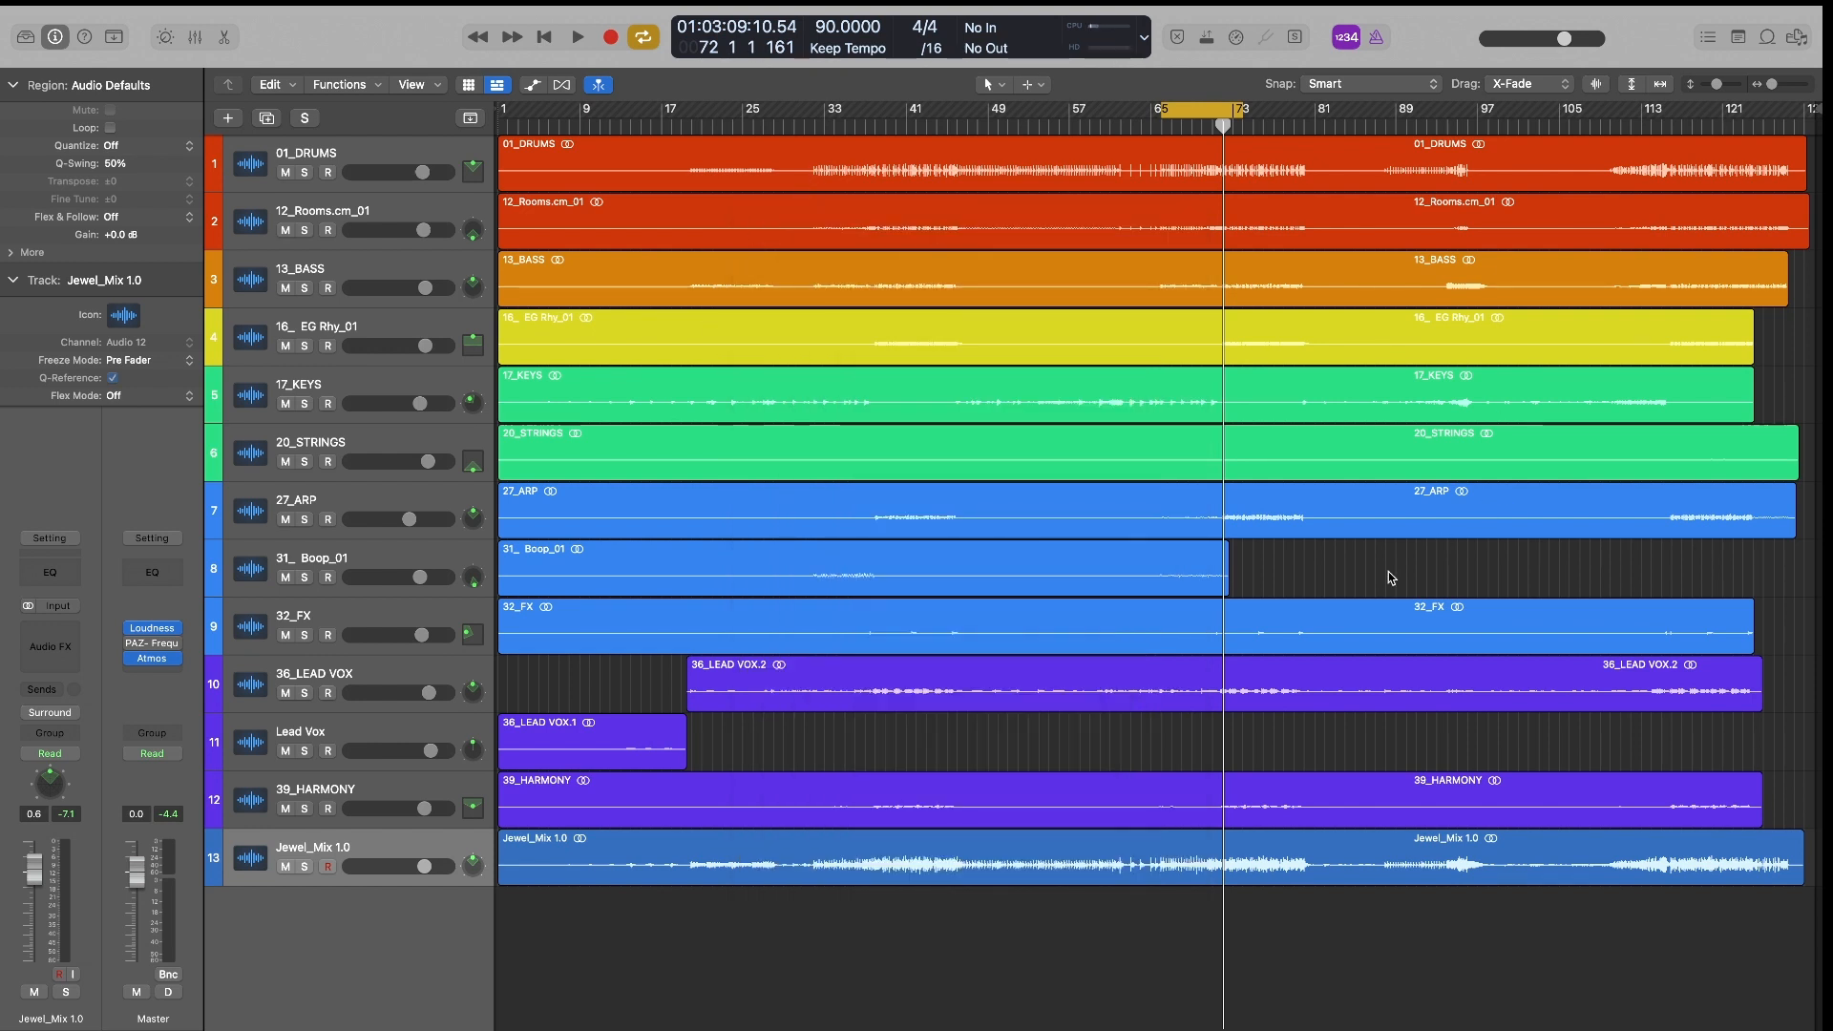